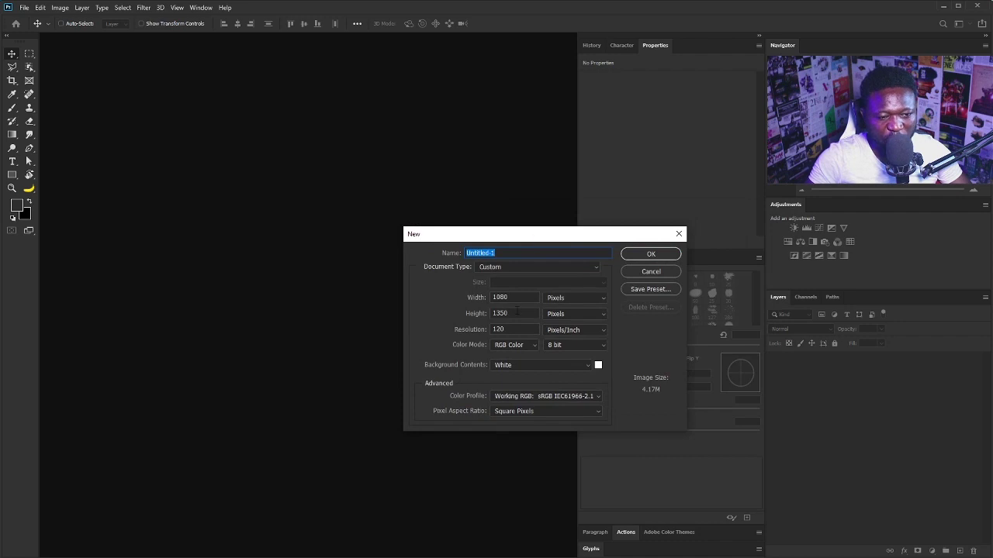
# Create a new document named Art_P, 1080 by 1350 pixels at 120 pixels/inch with a white background.
pyautogui.click(517, 300)
pyautogui.doubleClick(512, 298)
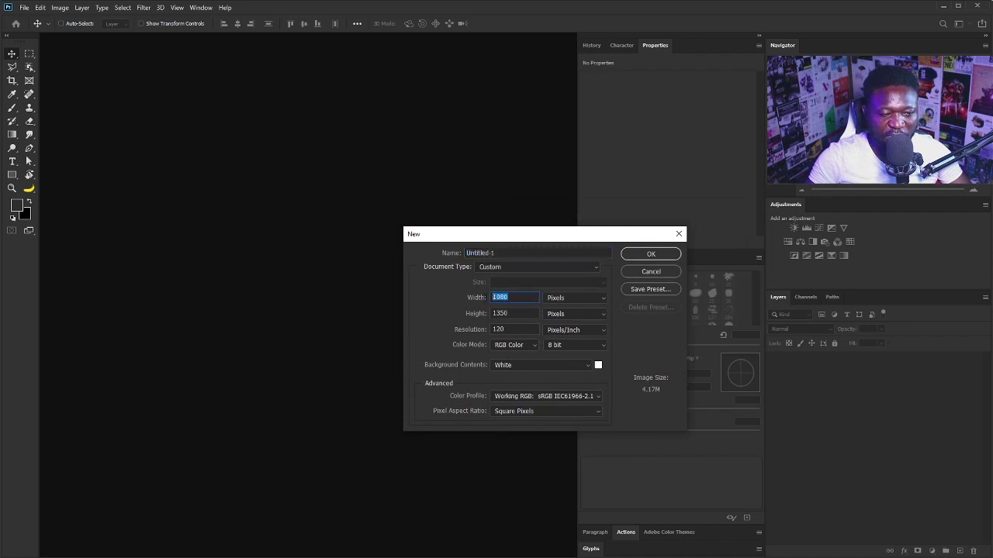
pyautogui.doubleClick(508, 313)
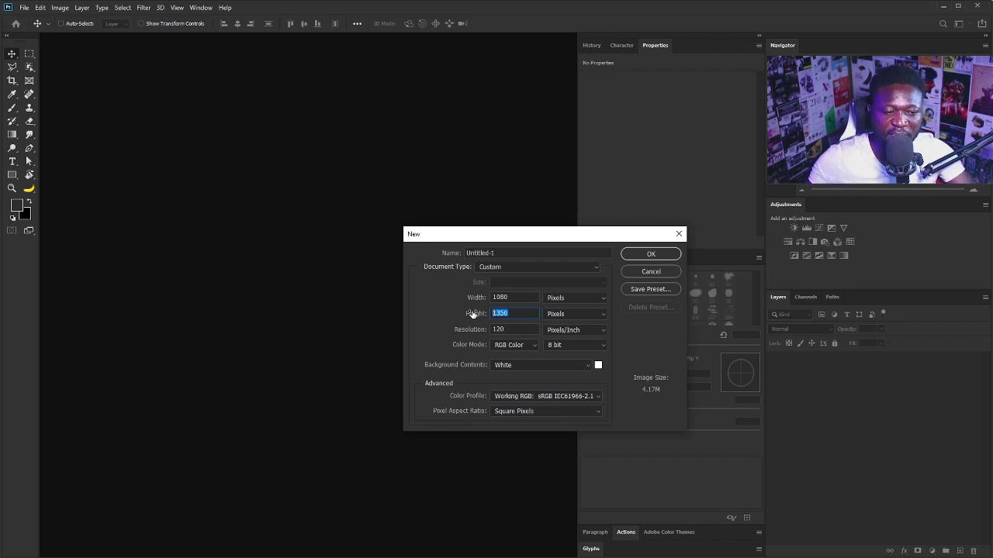
pyautogui.moveTo(502, 256); pyautogui.dragTo(405, 261)
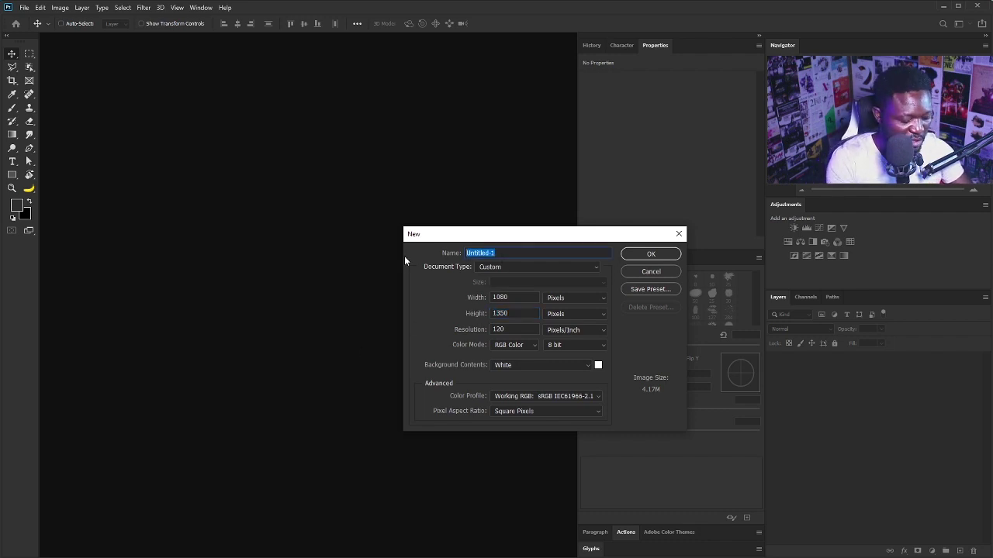
pyautogui.write('Art_P')
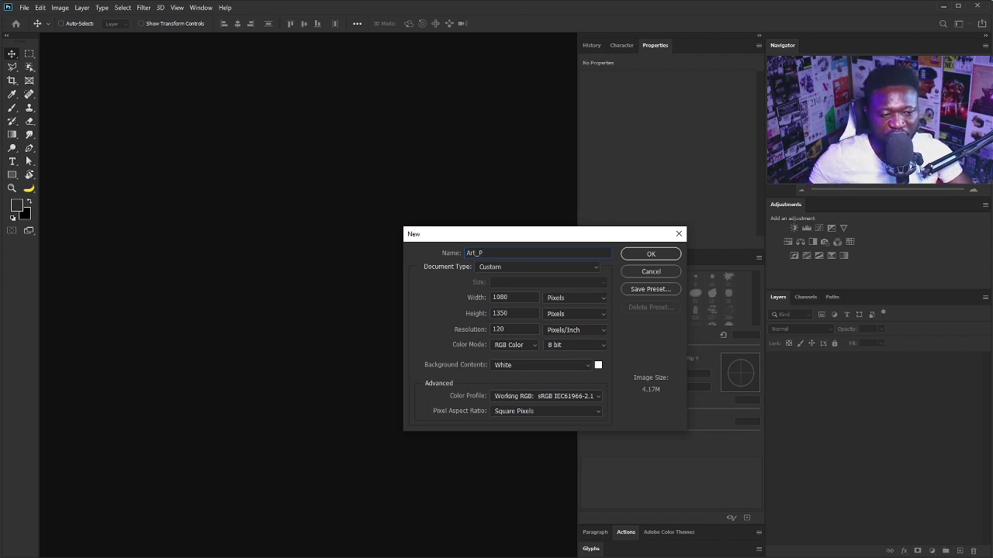
pyautogui.click(671, 254)
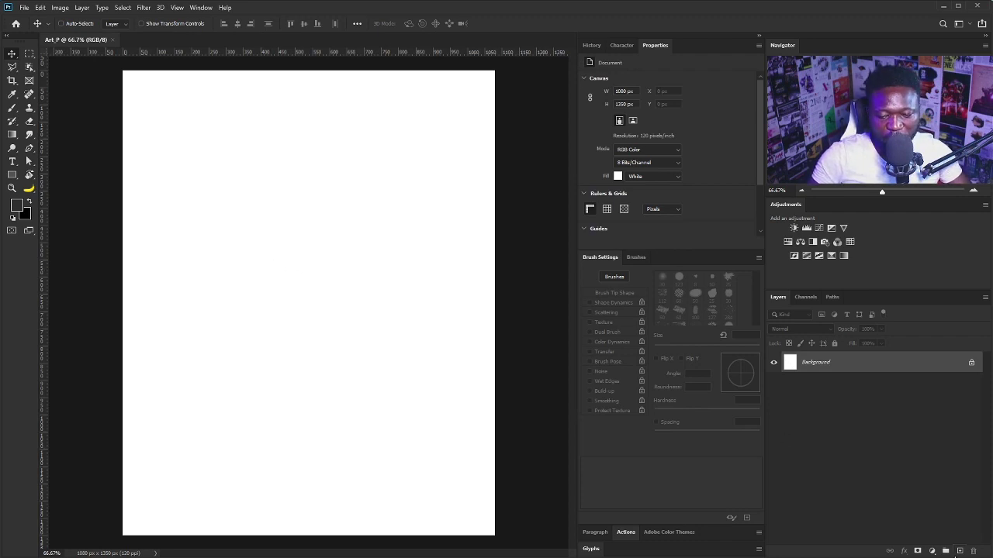
# Add a new layer named BG above the Background layer.
pyautogui.keyDown('alt'); pyautogui.click(960, 552); pyautogui.keyUp('alt')
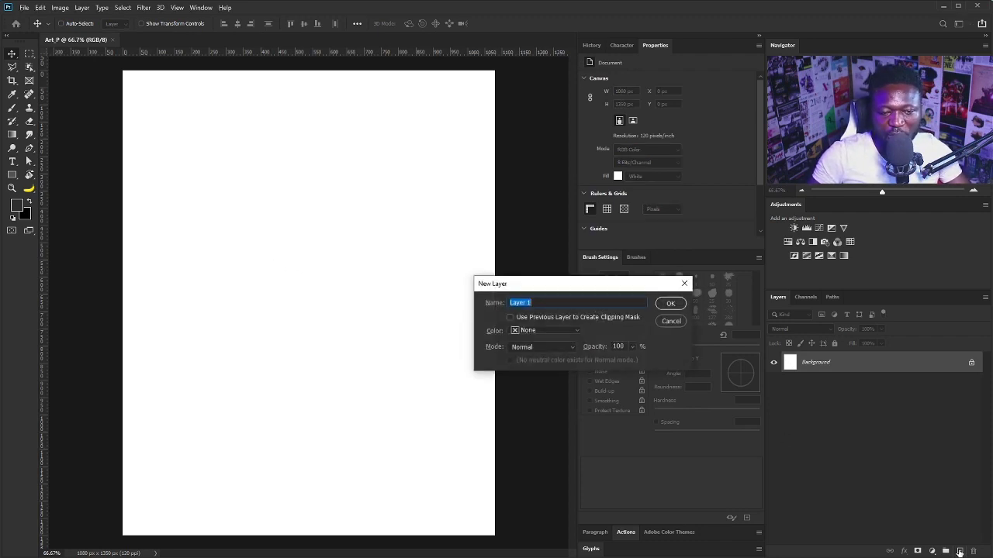
pyautogui.write('BG')
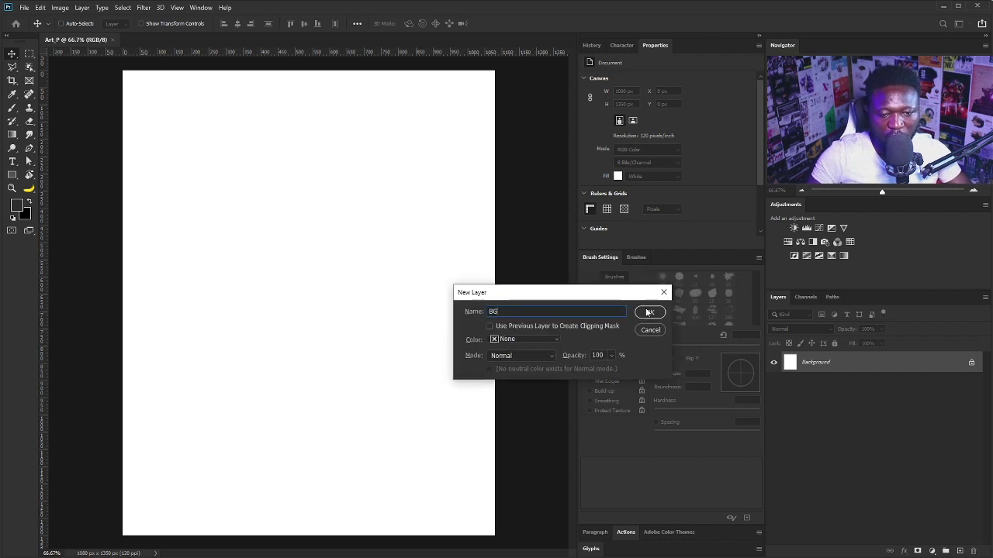
pyautogui.click(646, 311)
# Fill the BG layer with the dark grey foreground color #2e2e2e.
pyautogui.click(16, 204)
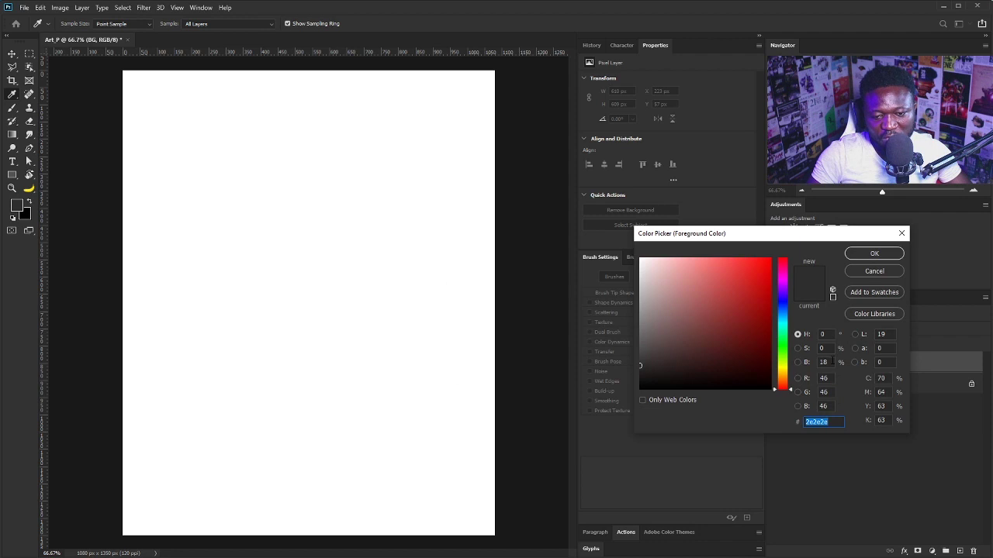
pyautogui.click(823, 334)
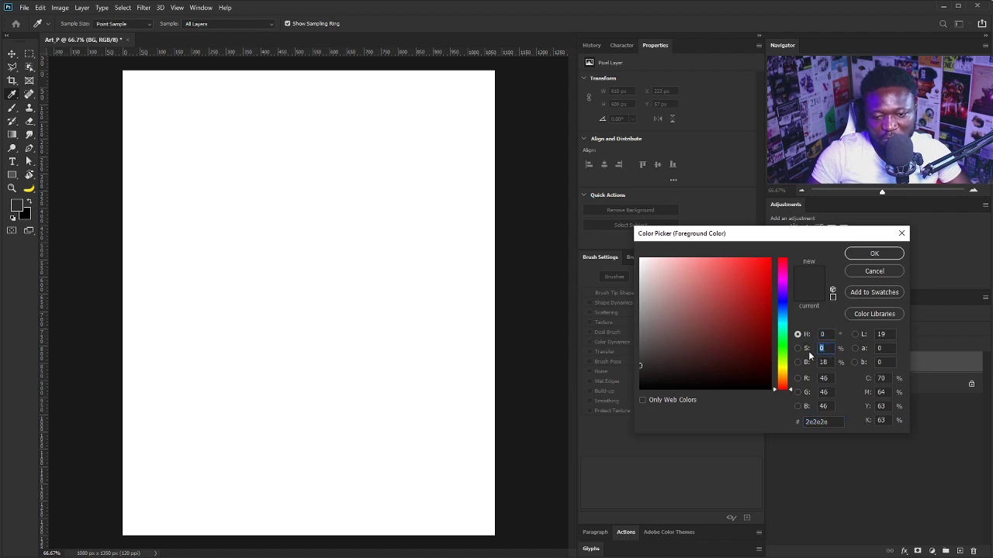
pyautogui.press('Tab')
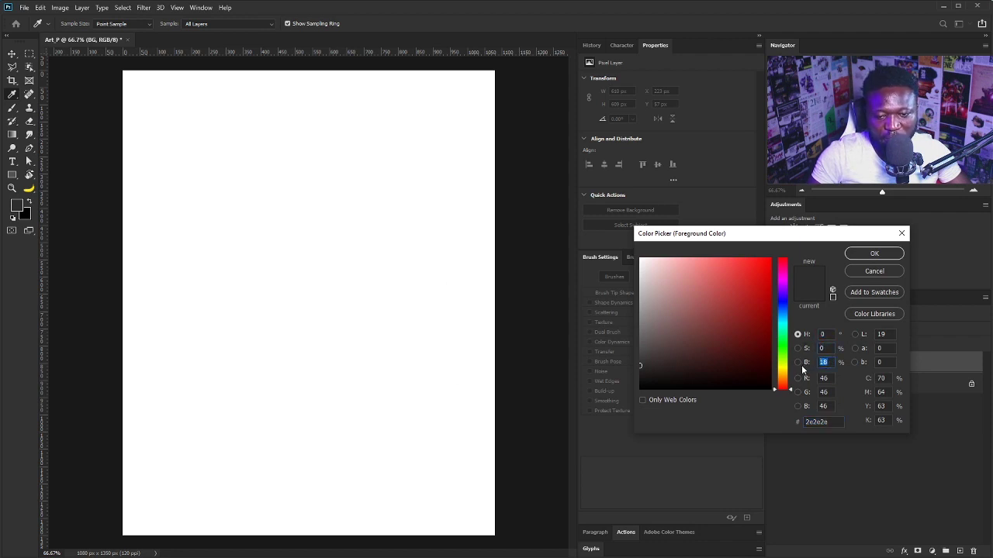
pyautogui.click(873, 258)
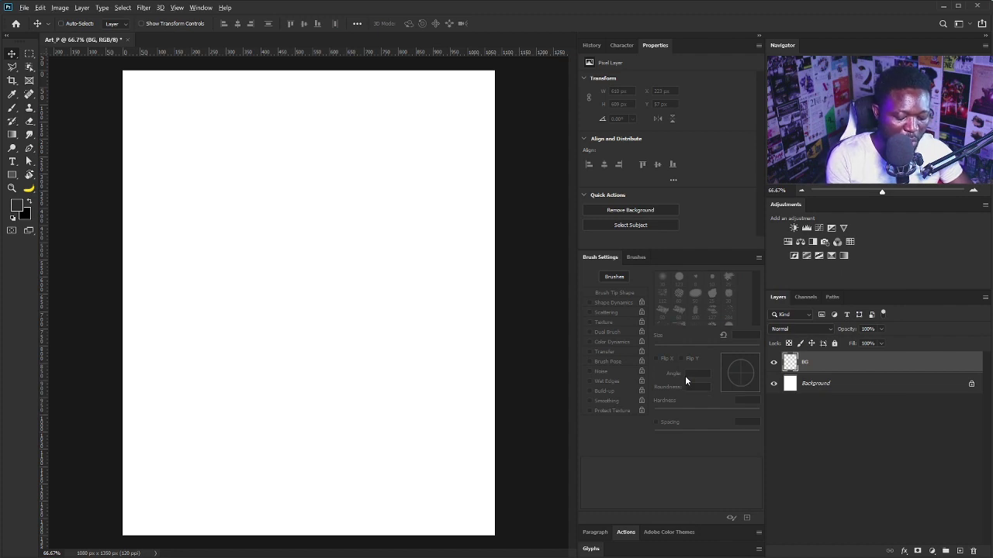
pyautogui.hotkey('alt', 'BackSpace')
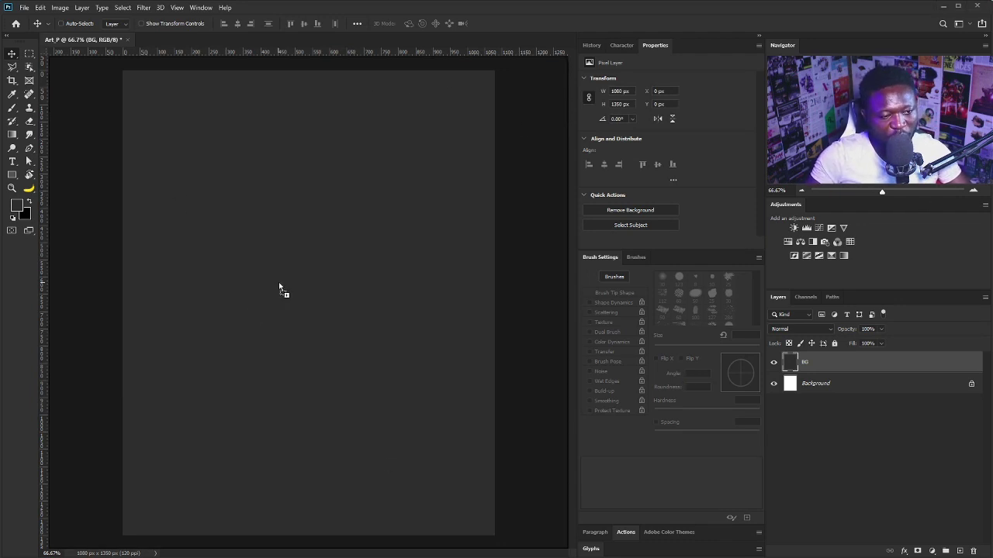
# Place the human-613601 portrait in the document and rename its layer Beard_Man.
pyautogui.moveTo(279, 282); pyautogui.dragTo(279, 281)
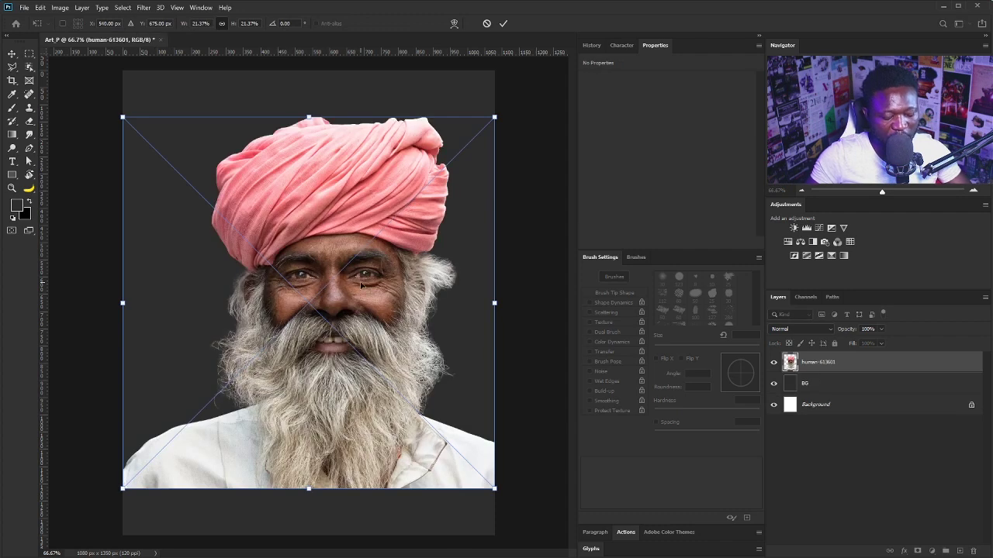
pyautogui.press('Return')
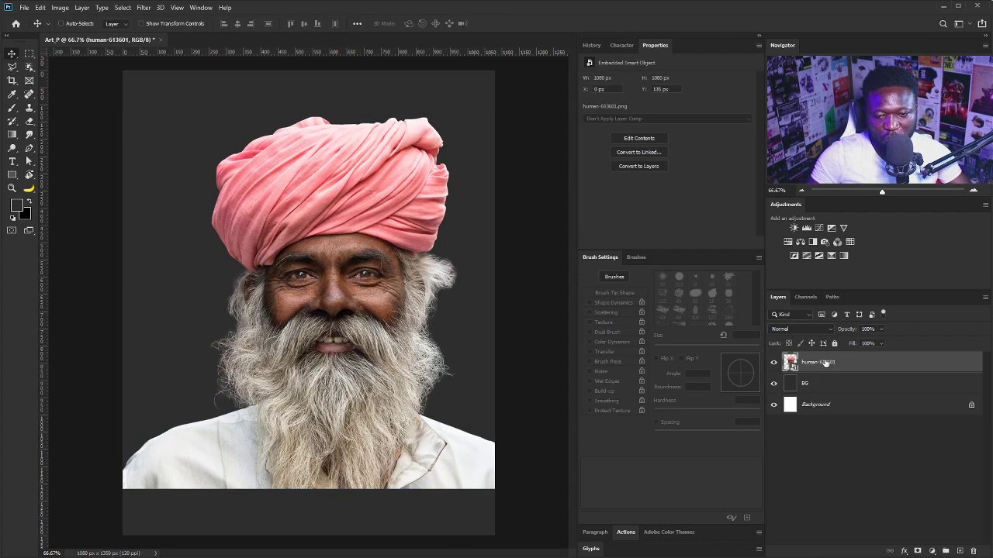
pyautogui.doubleClick(822, 362)
pyautogui.write('Im')
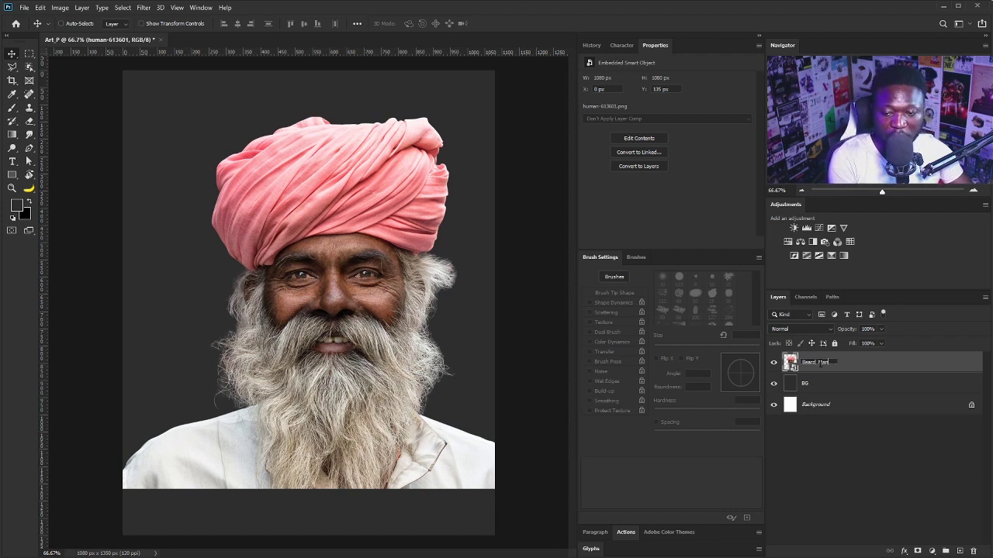
pyautogui.press('Return')
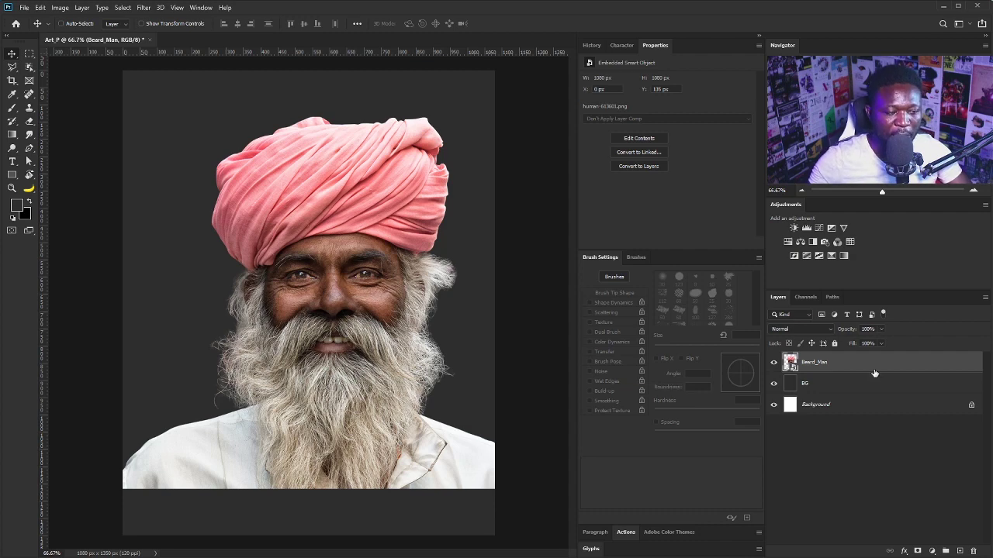
# Apply a Shadows/Highlights adjustment to the Beard_Man layer with shadows at 35% and highlights at 0%.
pyautogui.click(64, 9)
pyautogui.moveTo(82, 36)
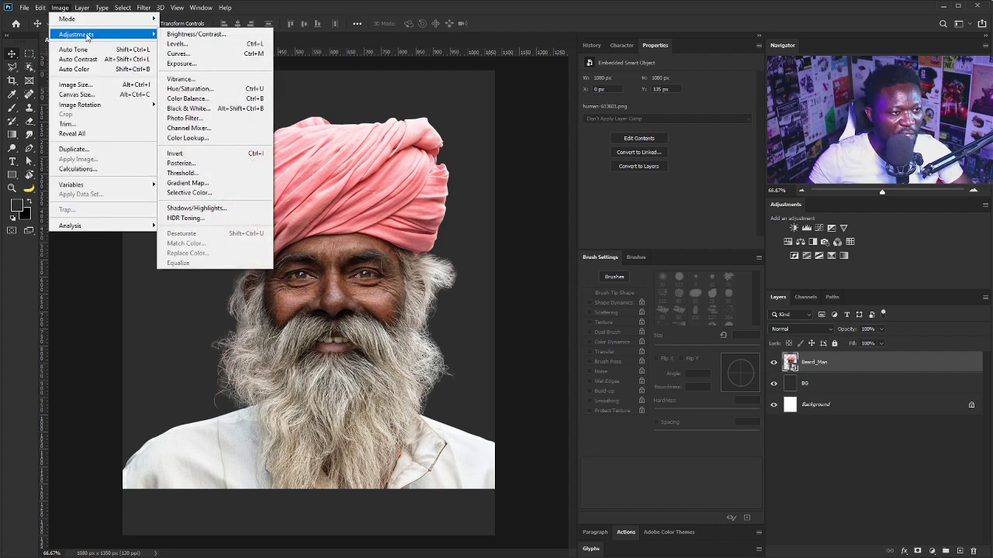
pyautogui.click(222, 211)
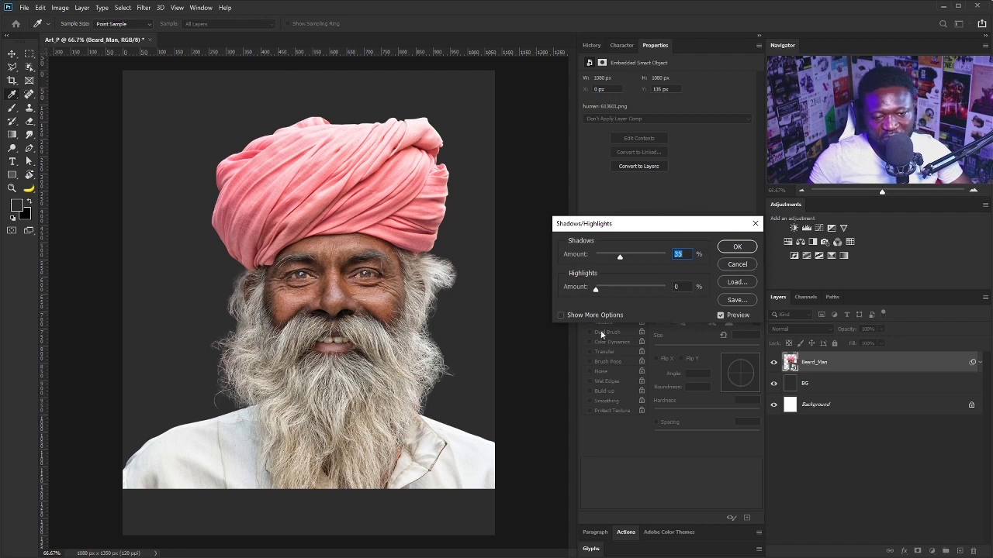
pyautogui.click(732, 248)
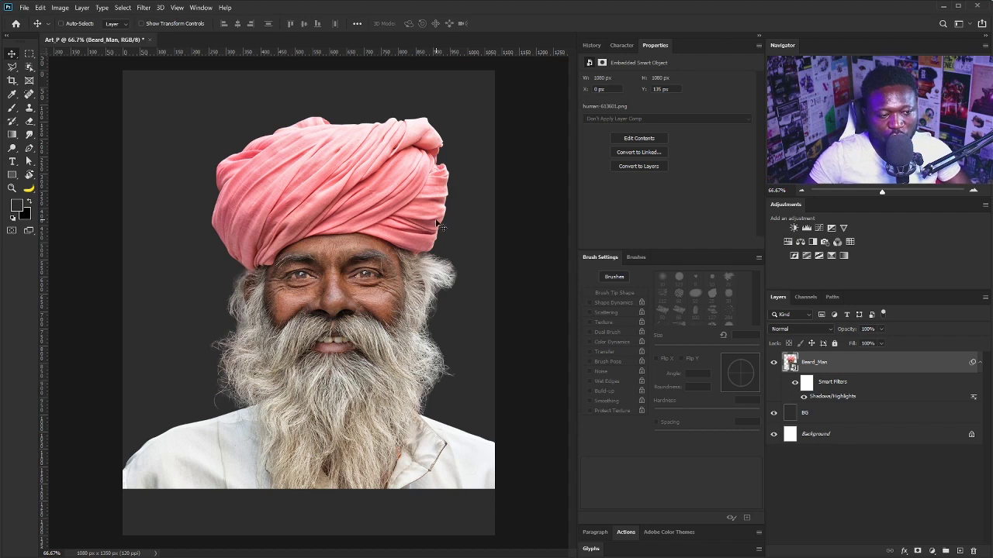
# Scale the bearded man portrait down to about 591 px square and center it in the upper part of the canvas.
pyautogui.press('ctrl')
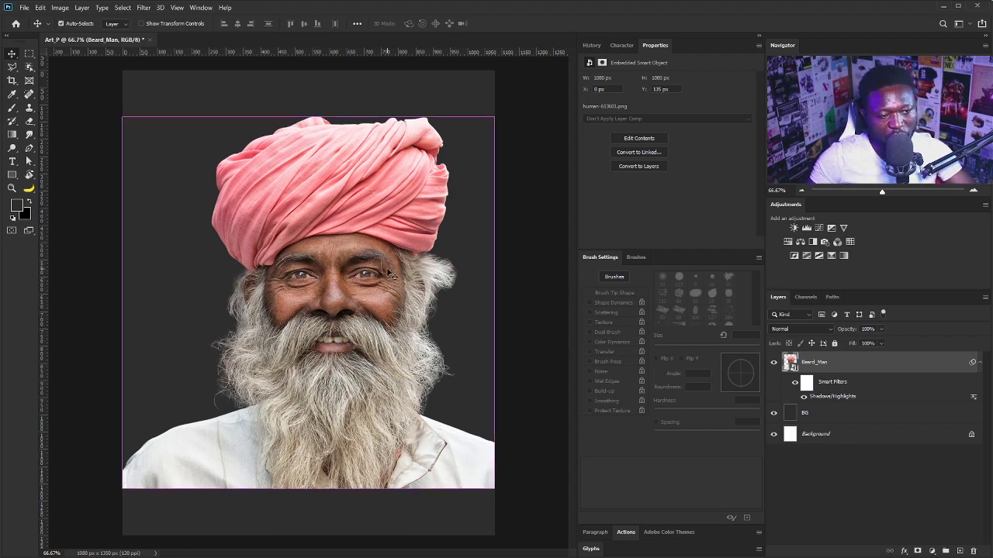
pyautogui.hotkey('ctrl', 't')
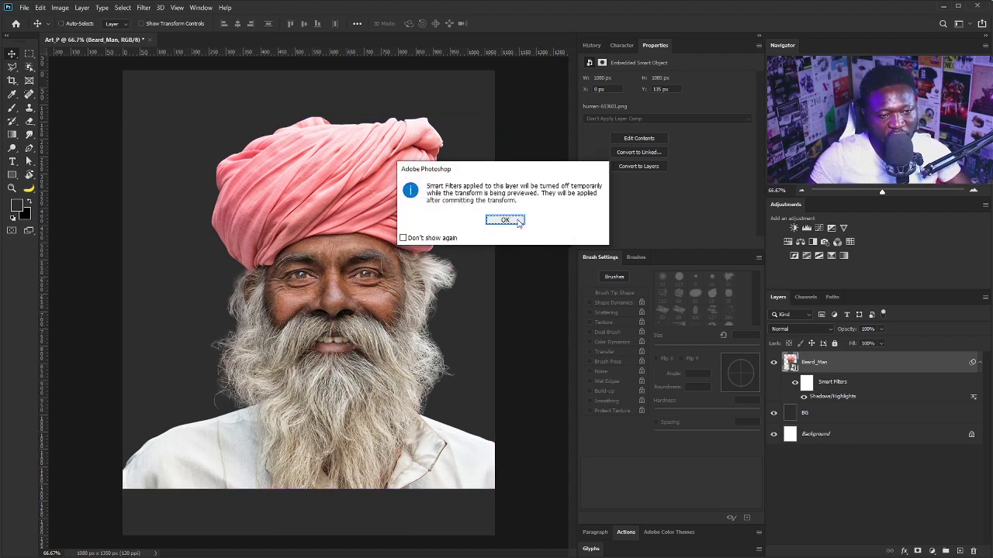
pyautogui.click(512, 220)
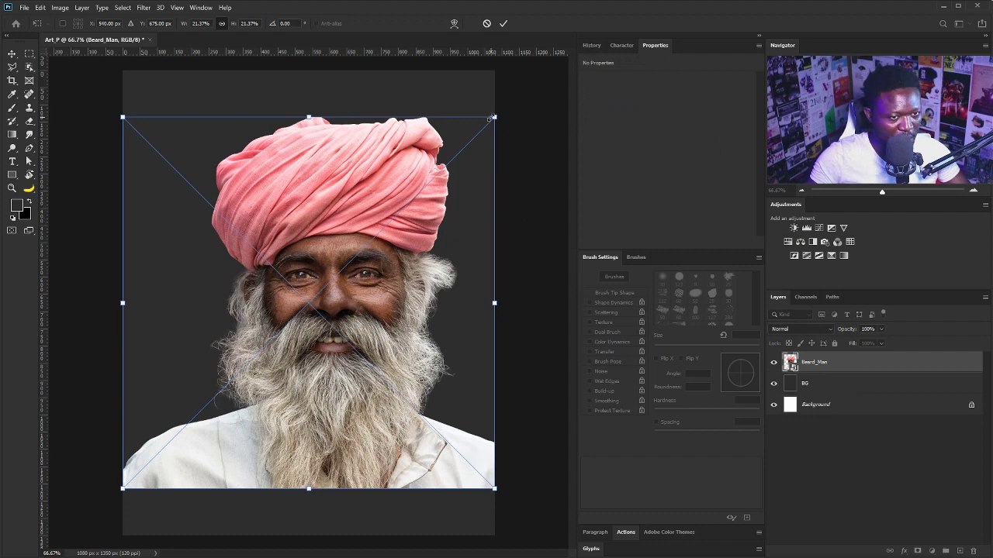
pyautogui.moveTo(491, 117); pyautogui.dragTo(407, 197)
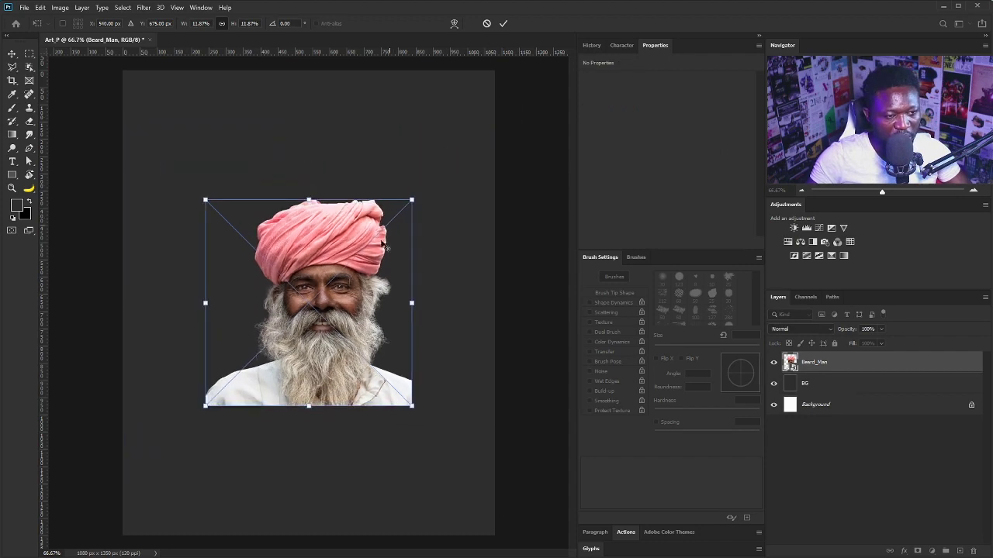
pyautogui.moveTo(380, 247); pyautogui.dragTo(363, 149)
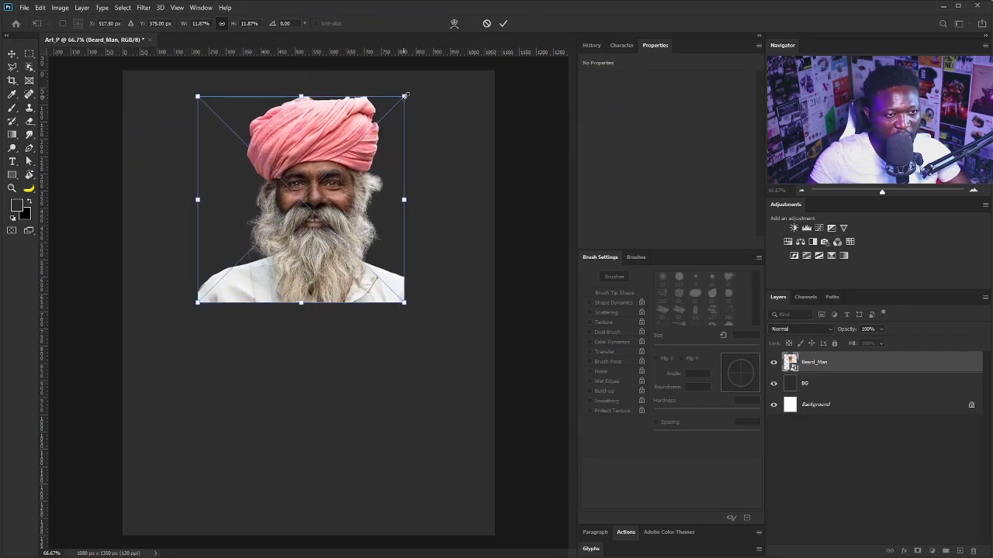
pyautogui.moveTo(404, 97)
pyautogui.mouseDown()
pyautogui.moveTo(399, 118)
pyautogui.moveTo(406, 101)
pyautogui.mouseUp()
pyautogui.moveTo(342, 175); pyautogui.dragTo(346, 166)
pyautogui.press('Return')
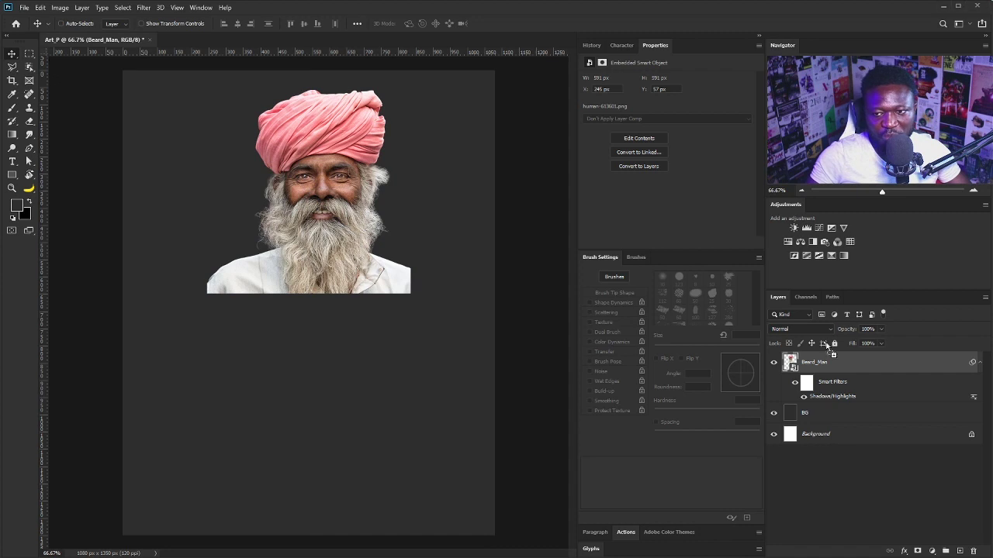
# Place the Cigrette image in the document, scale it down and position it near the lower edge of the canvas.
pyautogui.moveTo(167, 532); pyautogui.dragTo(282, 481)
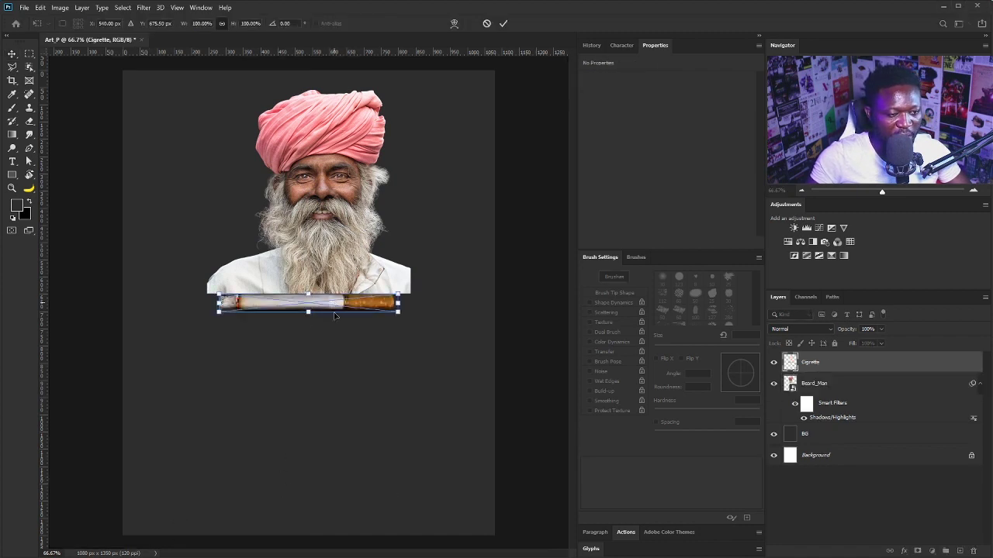
pyautogui.moveTo(335, 314); pyautogui.dragTo(351, 499)
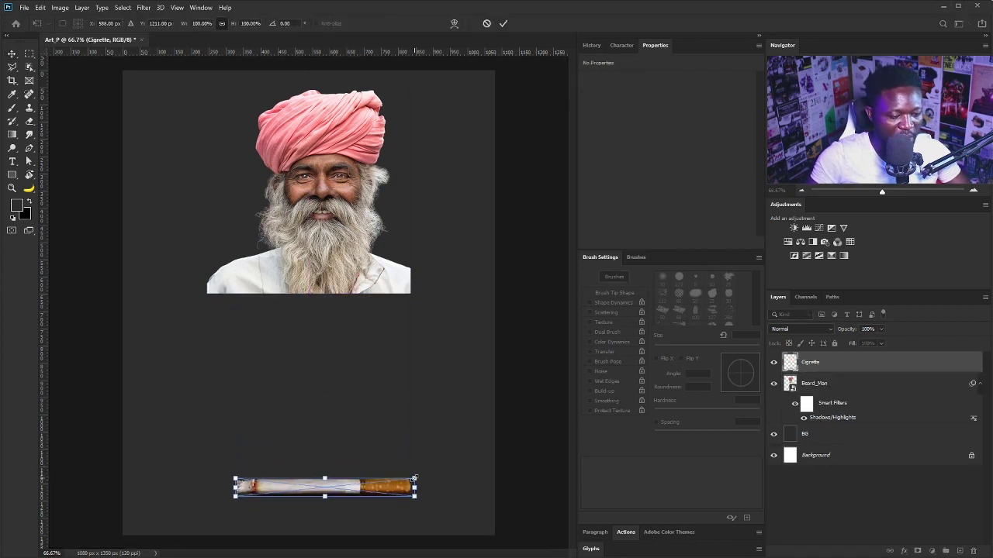
pyautogui.moveTo(414, 478); pyautogui.dragTo(411, 505)
pyautogui.moveTo(417, 499); pyautogui.dragTo(426, 498)
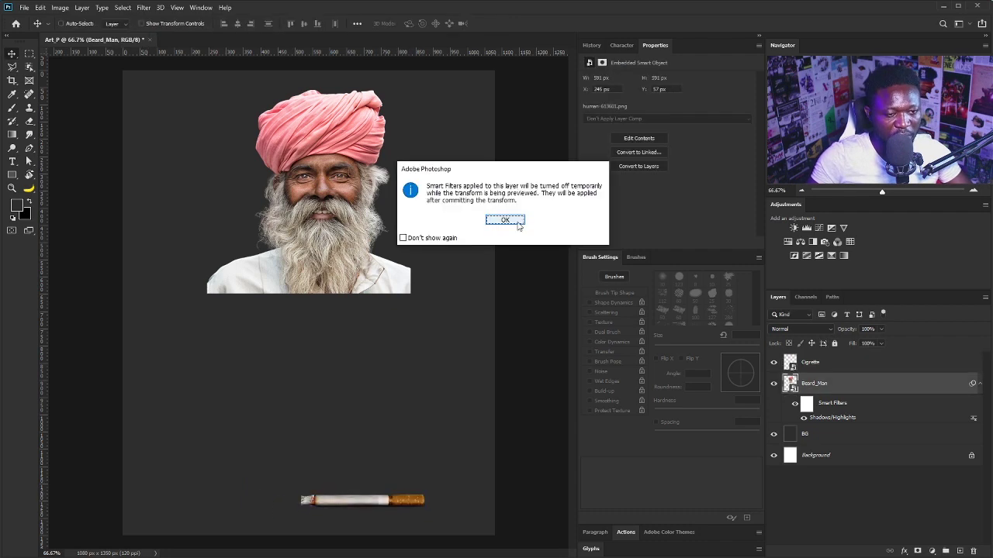
# Enlarge the bearded man portrait to about 654 px square and keep it horizontally centered in the upper part of the canvas.
pyautogui.click(515, 222)
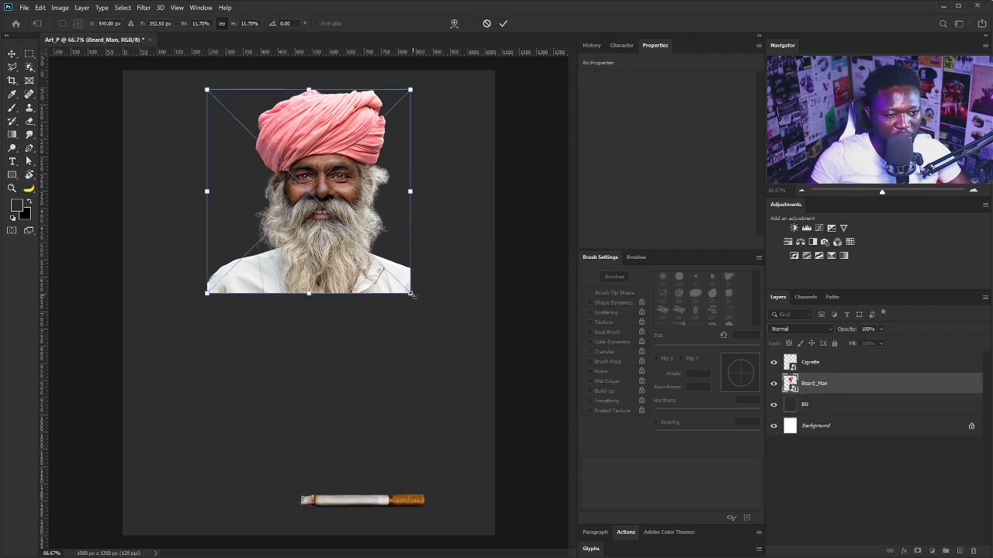
pyautogui.moveTo(412, 294); pyautogui.dragTo(425, 306)
pyautogui.moveTo(342, 214); pyautogui.dragTo(342, 230)
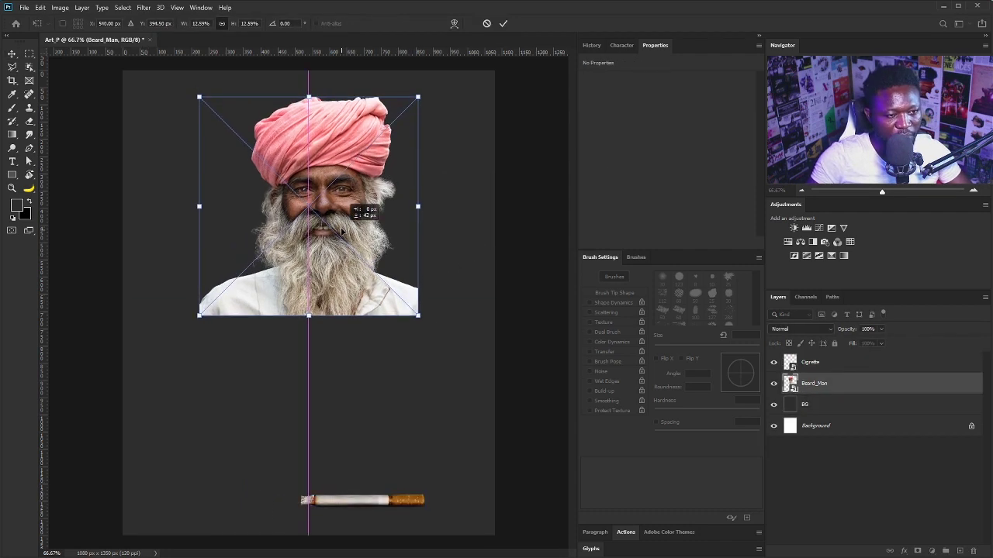
pyautogui.press('Return')
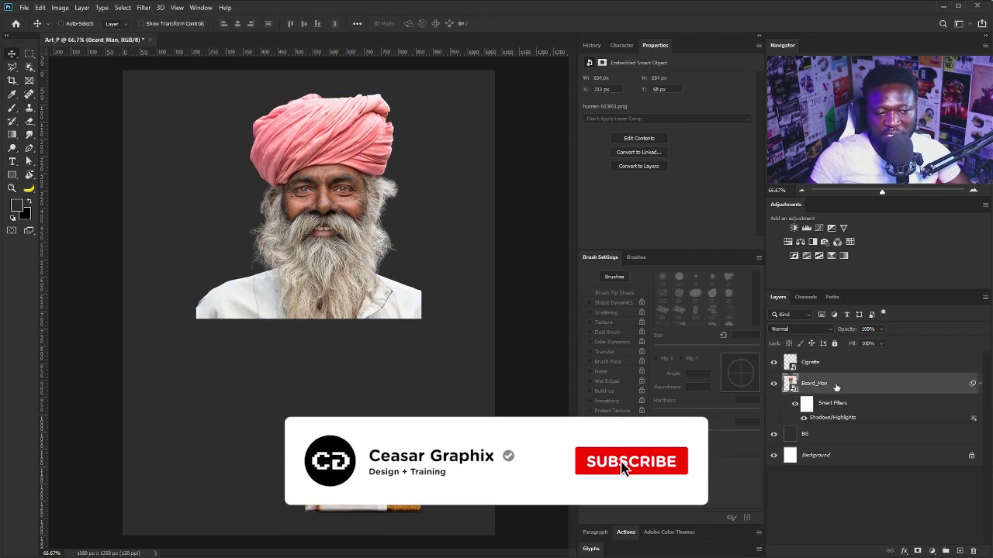
# Rasterize the Beard_Man layer and apply the Poster Edges filter with edge thickness 9, edge intensity 0 and posterization 2.
pyautogui.rightClick(882, 383)
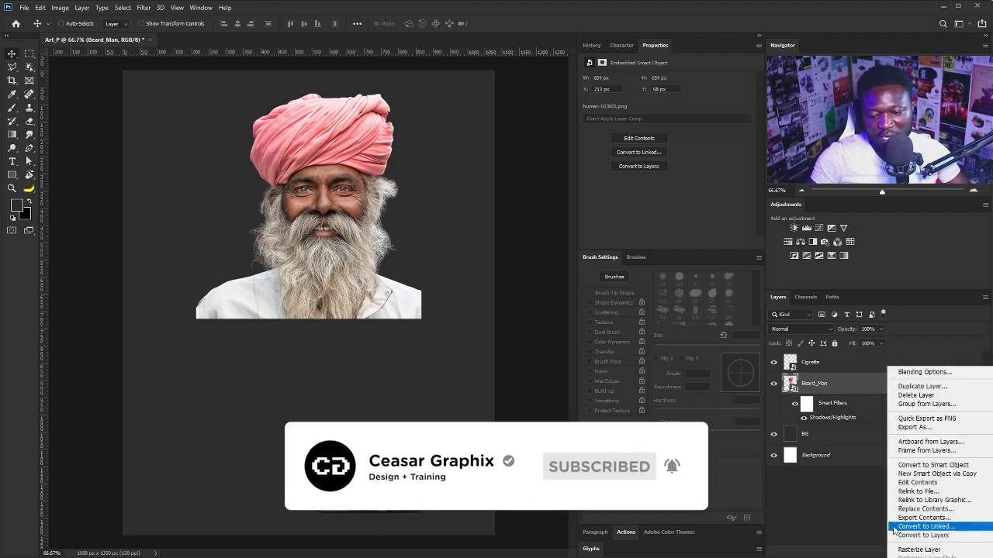
pyautogui.click(919, 550)
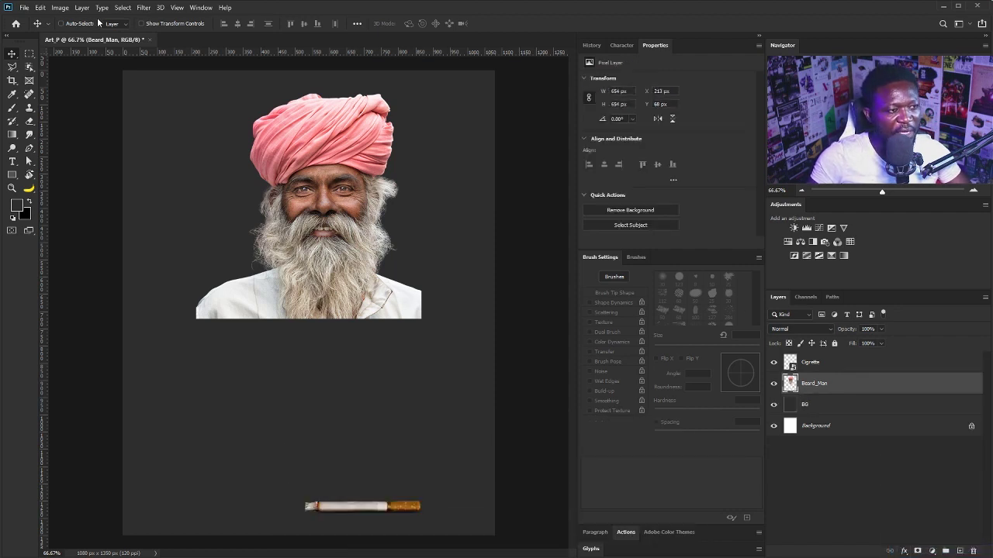
pyautogui.click(141, 9)
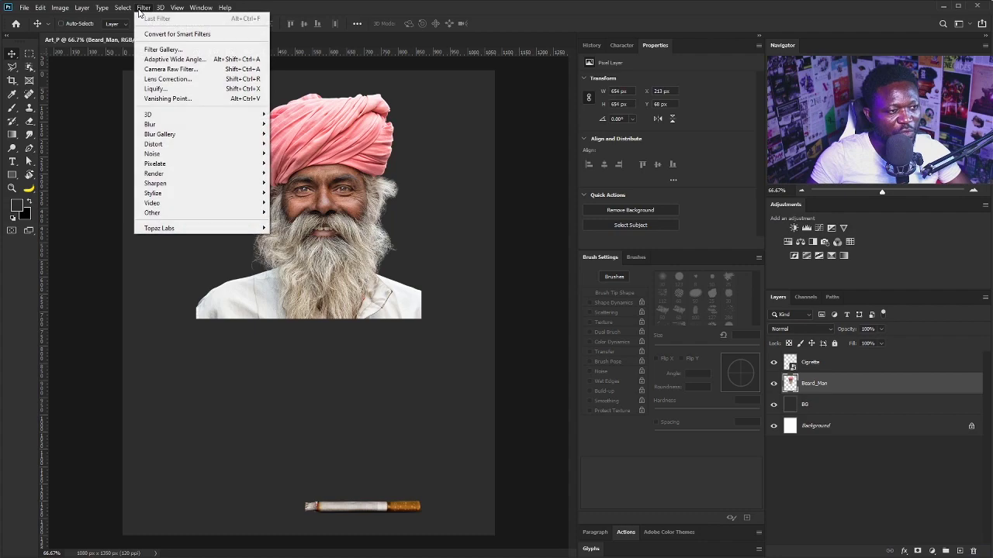
pyautogui.click(156, 50)
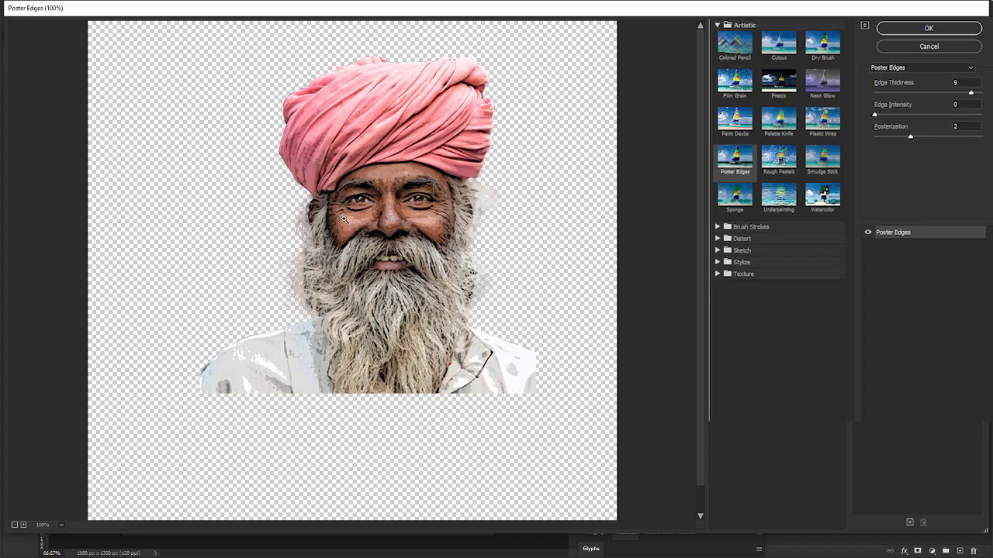
pyautogui.hotkey('ctrl', '+')
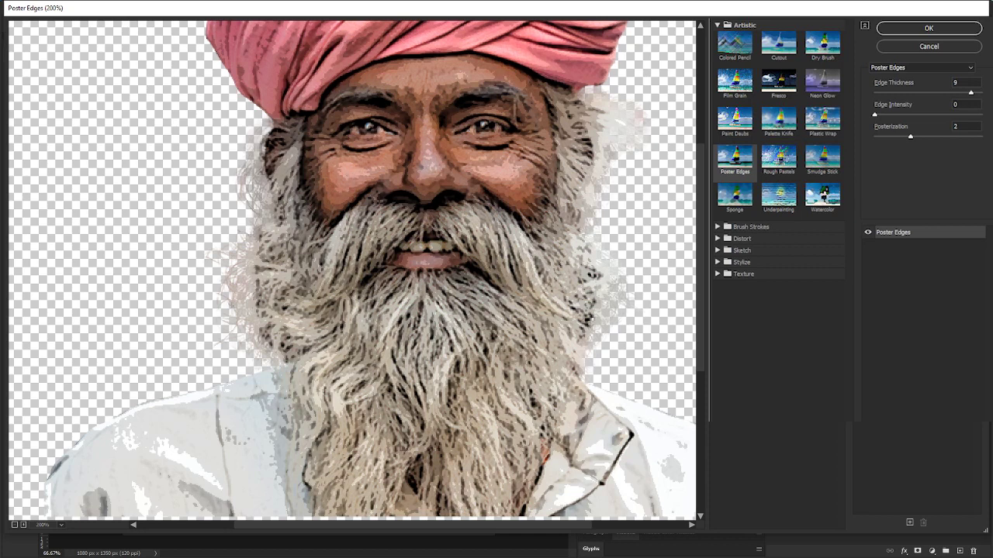
pyautogui.moveTo(521, 126); pyautogui.dragTo(517, 179)
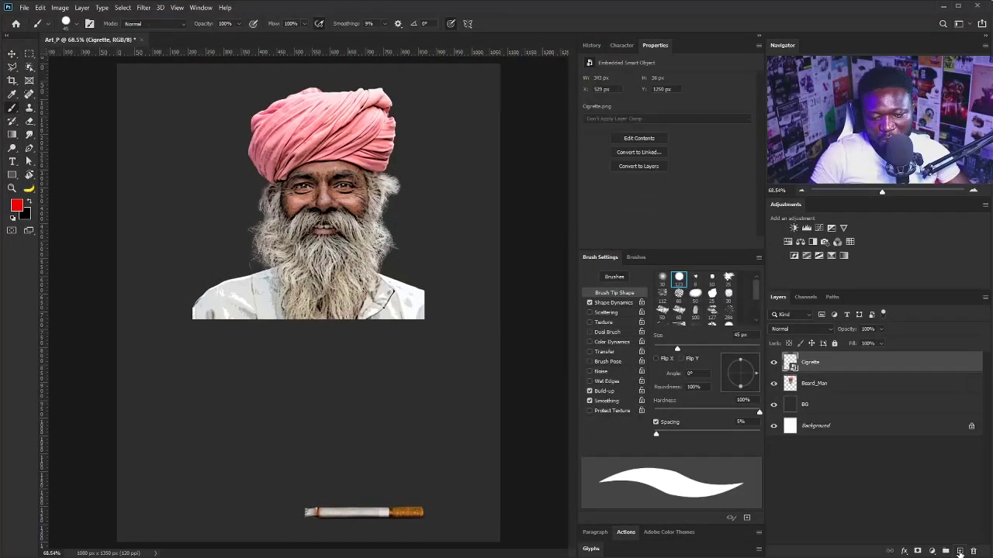
# Add a layer named Line above Cigrette and paint a 45 px red guide looping around the portrait and winding down to the cigarette's burning tip.
pyautogui.click(959, 552)
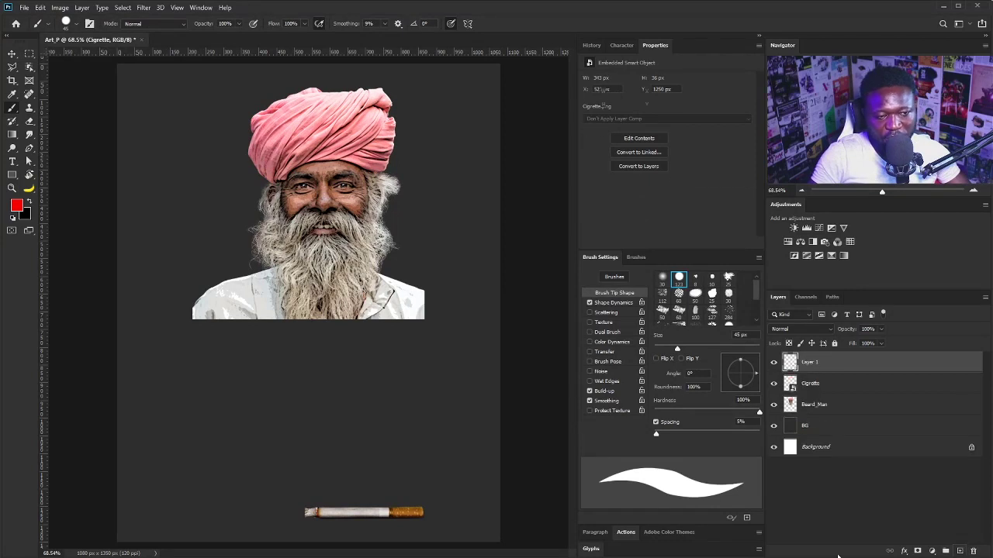
pyautogui.doubleClick(811, 363)
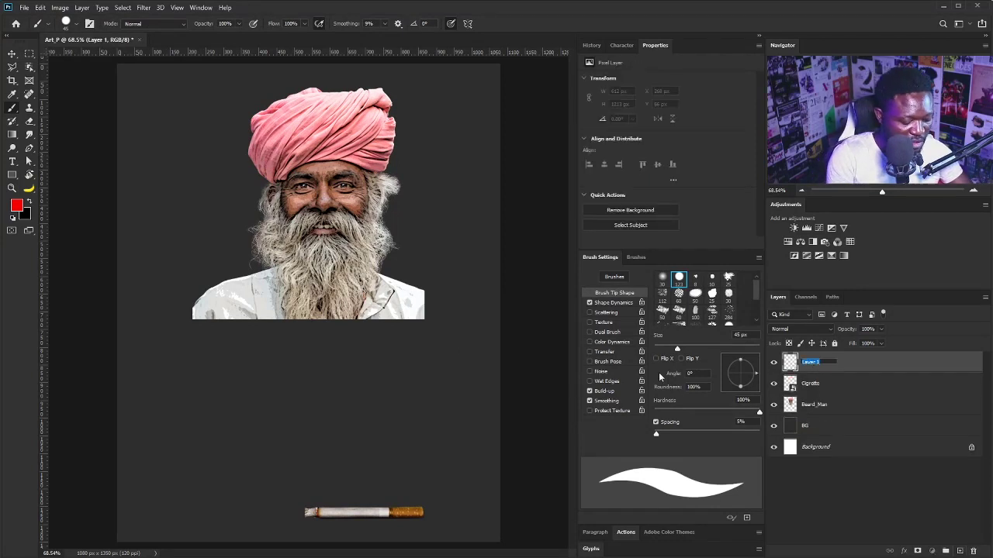
pyautogui.write('Line')
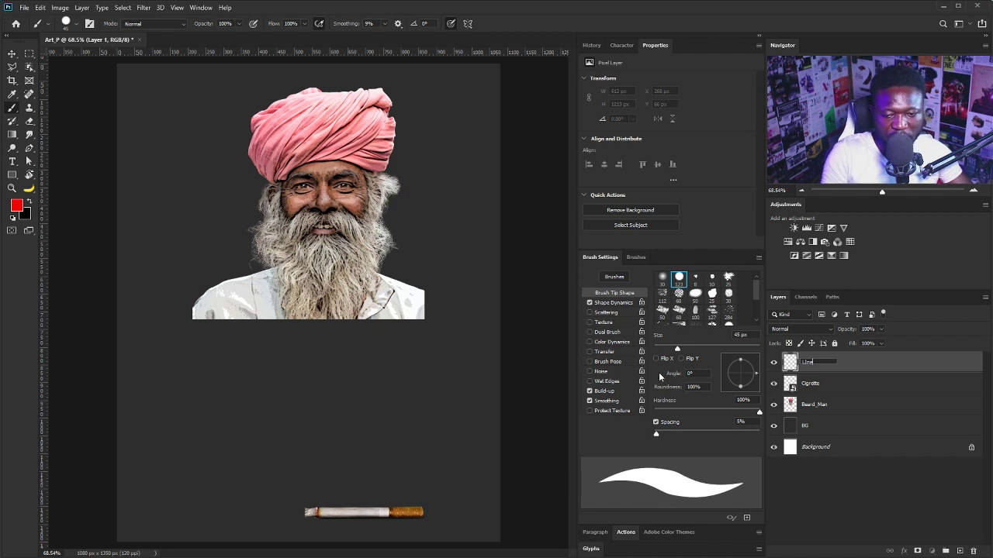
pyautogui.press('Return')
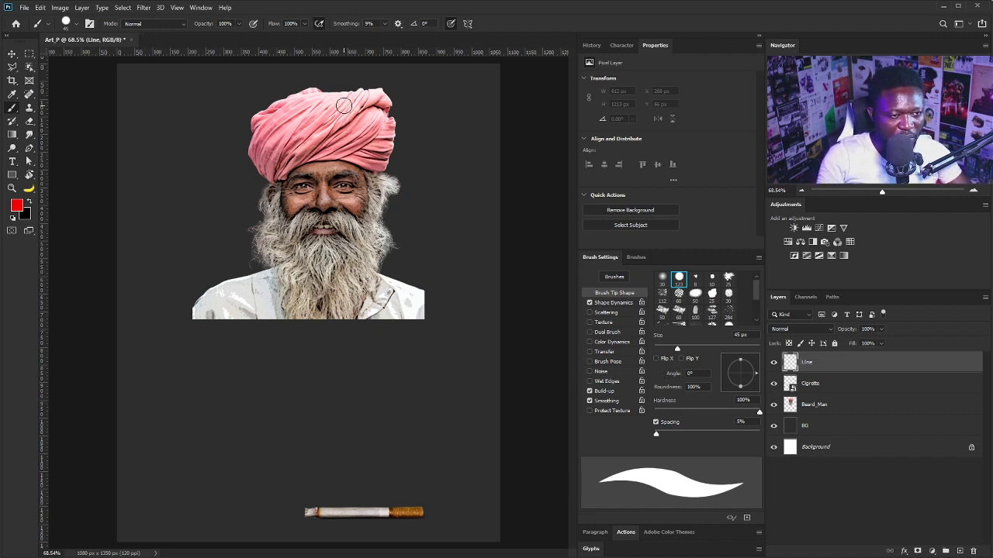
pyautogui.moveTo(341, 103)
pyautogui.mouseDown()
pyautogui.moveTo(278, 107)
pyautogui.moveTo(246, 132)
pyautogui.moveTo(211, 236)
pyautogui.moveTo(249, 310)
pyautogui.moveTo(308, 324)
pyautogui.moveTo(376, 295)
pyautogui.moveTo(398, 257)
pyautogui.moveTo(405, 211)
pyautogui.moveTo(383, 124)
pyautogui.moveTo(356, 107)
pyautogui.moveTo(304, 105)
pyautogui.mouseUp()
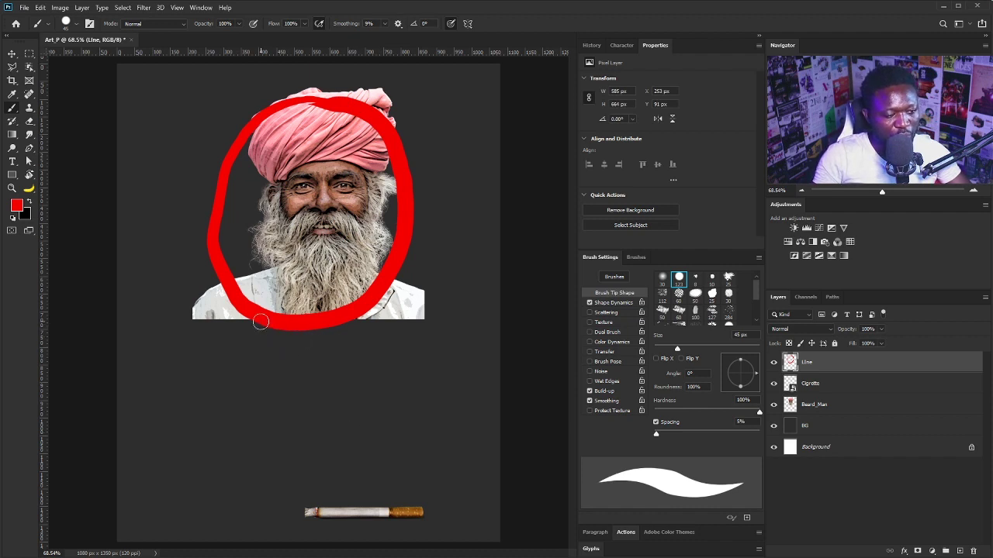
pyautogui.moveTo(259, 322)
pyautogui.mouseDown()
pyautogui.moveTo(299, 410)
pyautogui.moveTo(319, 353)
pyautogui.moveTo(369, 297)
pyautogui.moveTo(346, 303)
pyautogui.moveTo(300, 372)
pyautogui.moveTo(320, 325)
pyautogui.moveTo(294, 350)
pyautogui.moveTo(315, 420)
pyautogui.moveTo(305, 368)
pyautogui.moveTo(308, 506)
pyautogui.mouseUp()
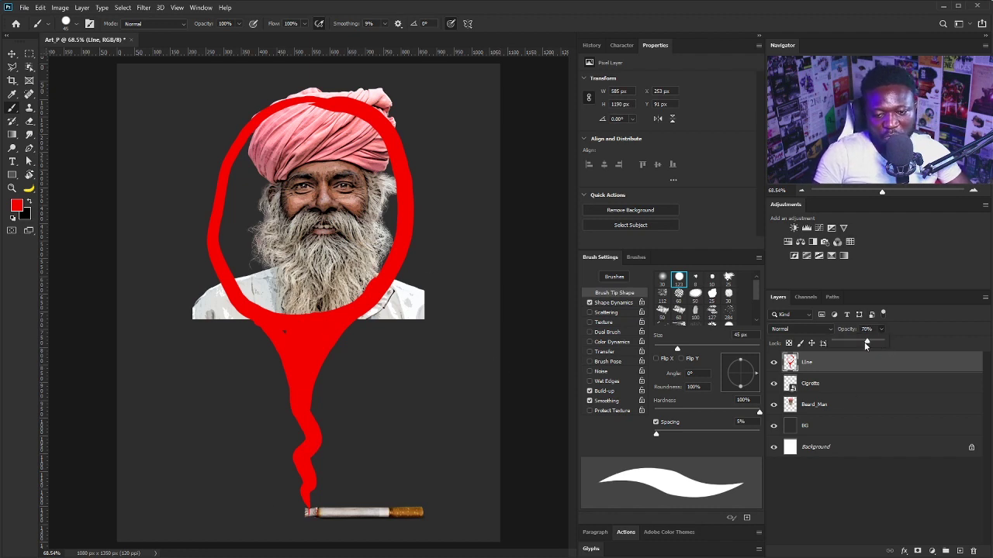
# Lower the Line layer's opacity to 20% and hide the layer.
pyautogui.moveTo(852, 343); pyautogui.dragTo(843, 340)
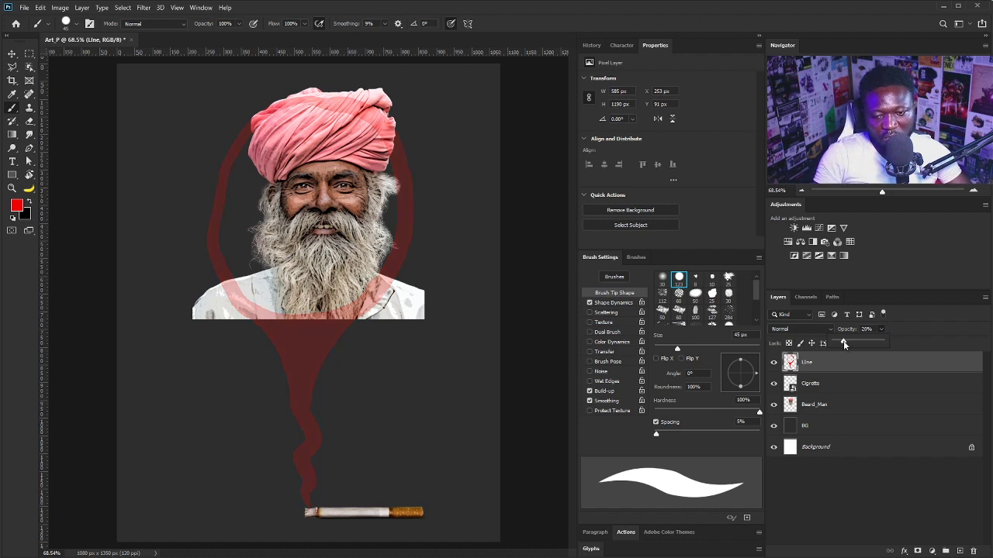
pyautogui.click(774, 362)
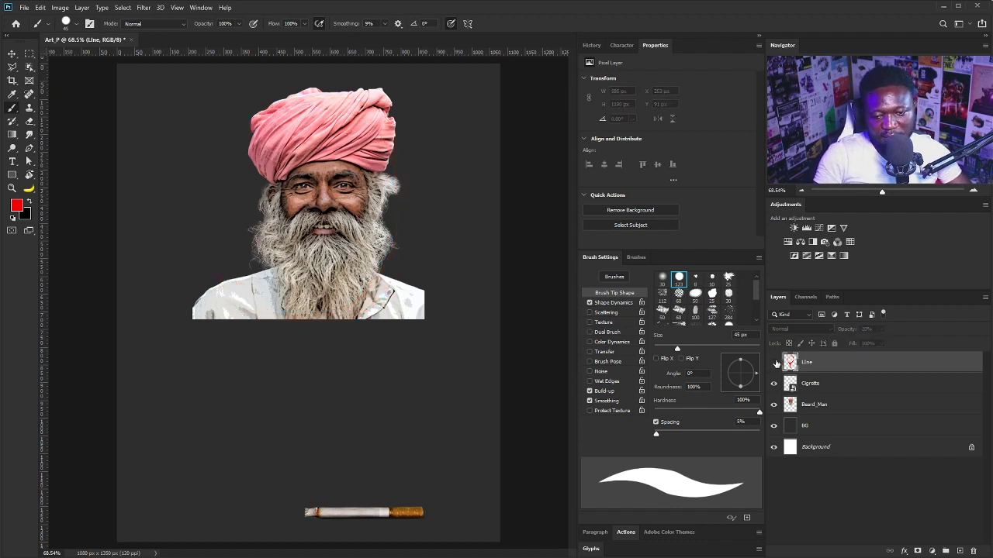
# Create a new layer named Brush directly above the BG layer.
pyautogui.click(816, 429)
pyautogui.keyDown('alt'); pyautogui.click(960, 551); pyautogui.keyUp('alt')
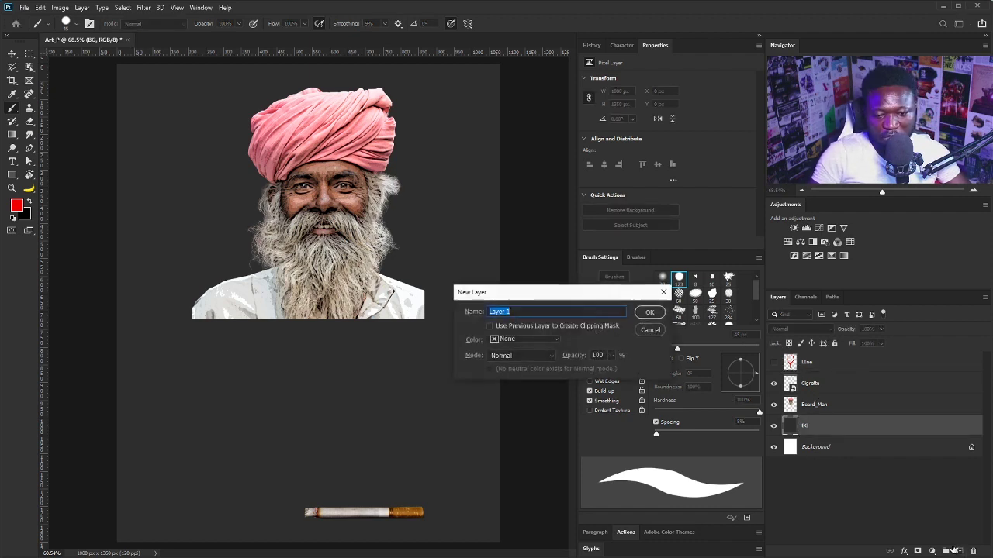
pyautogui.write('Brush')
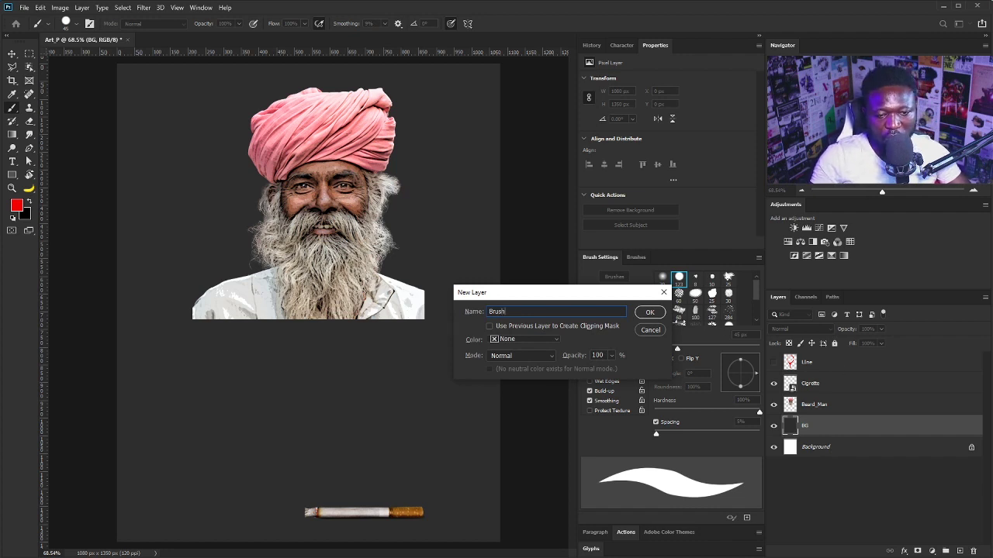
pyautogui.click(650, 312)
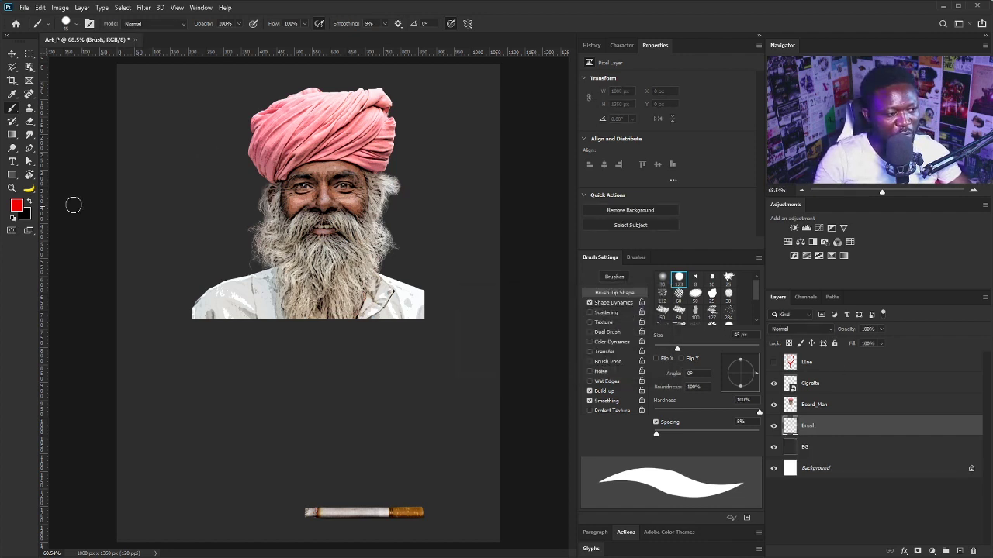
# Set the foreground color to beige e0c69e, starting from a skin tone sampled on the man's face and shifting its hue to 37°.
pyautogui.click(17, 206)
pyautogui.click(350, 200)
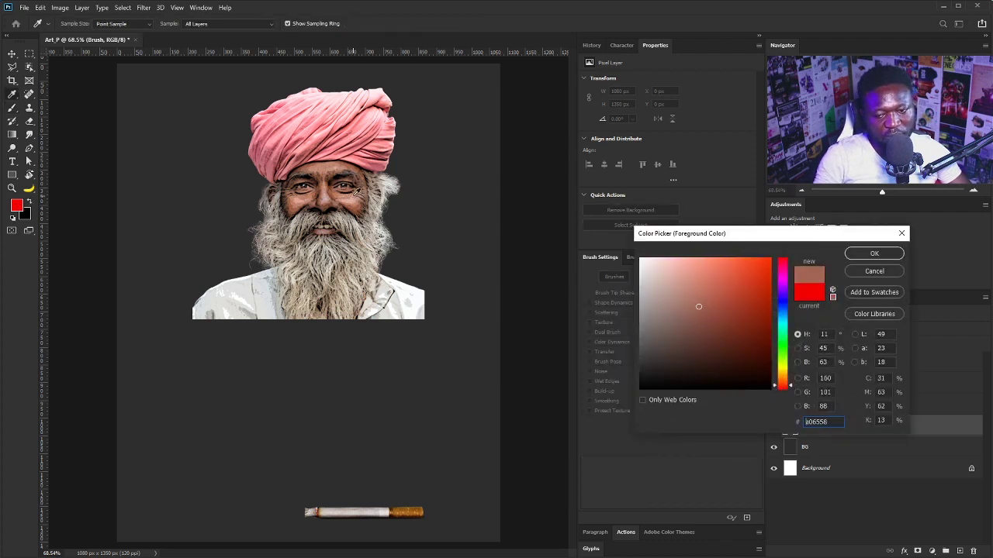
pyautogui.click(363, 193)
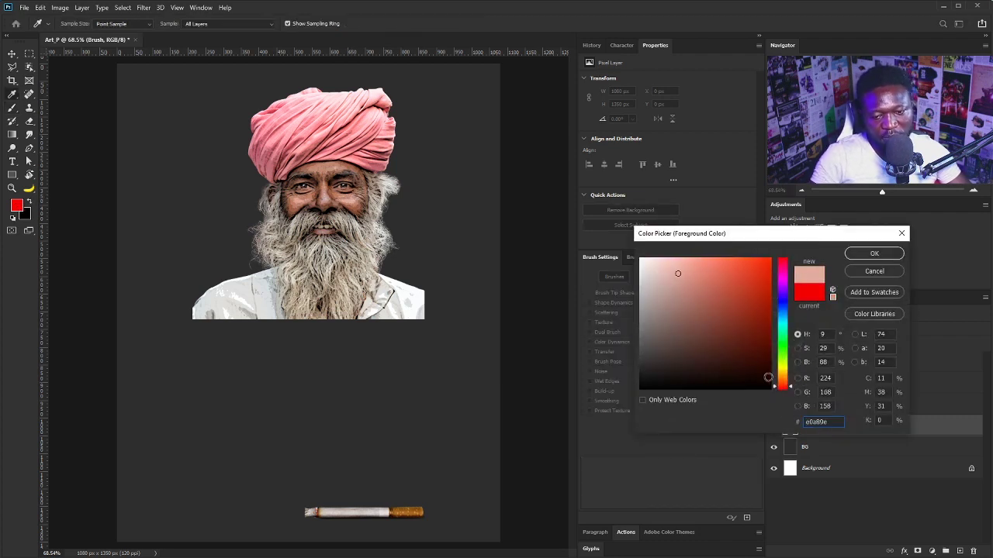
pyautogui.moveTo(782, 385); pyautogui.dragTo(782, 379)
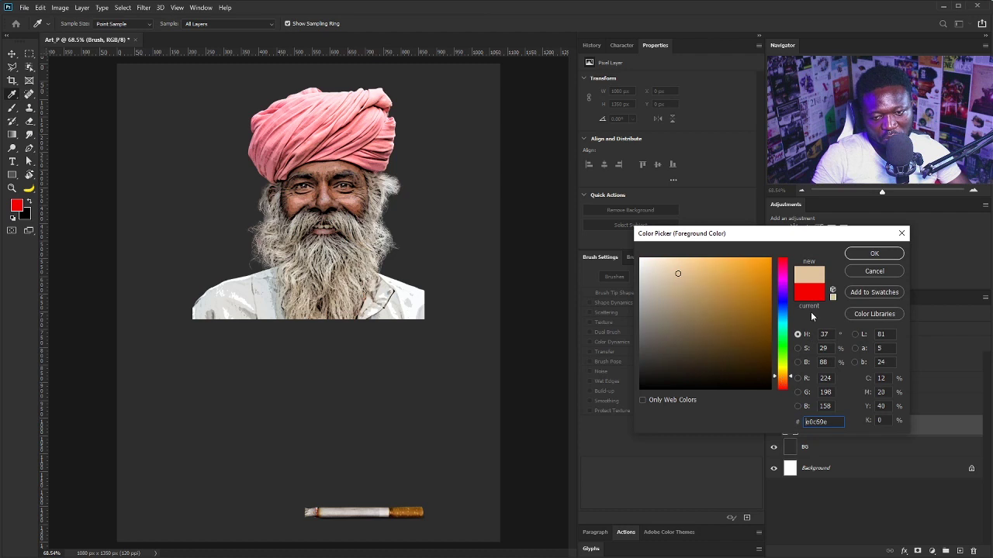
pyautogui.click(874, 254)
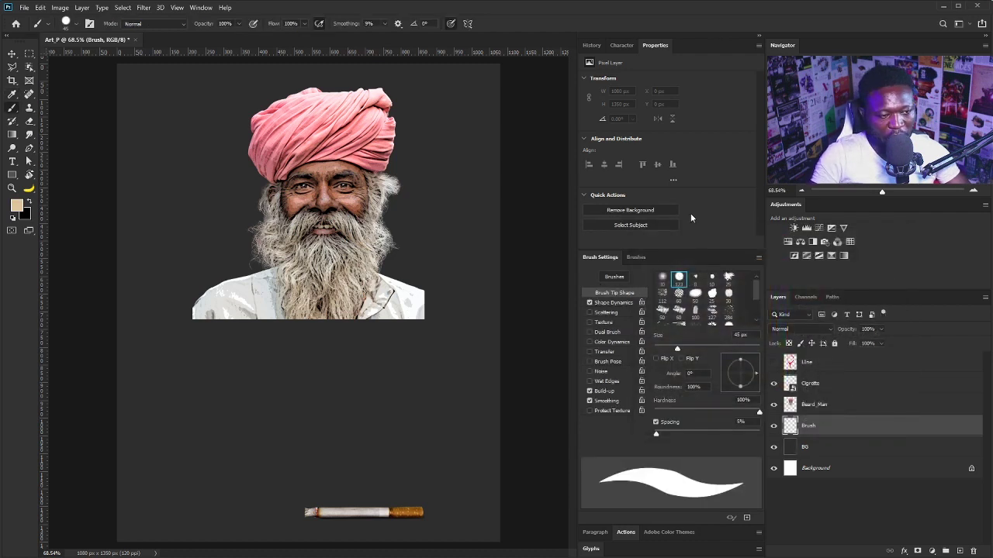
# Set up the 284 px splatter brush tip with 1% spacing, without Shape Dynamics and without pen pressure controlling the size.
pyautogui.click(729, 314)
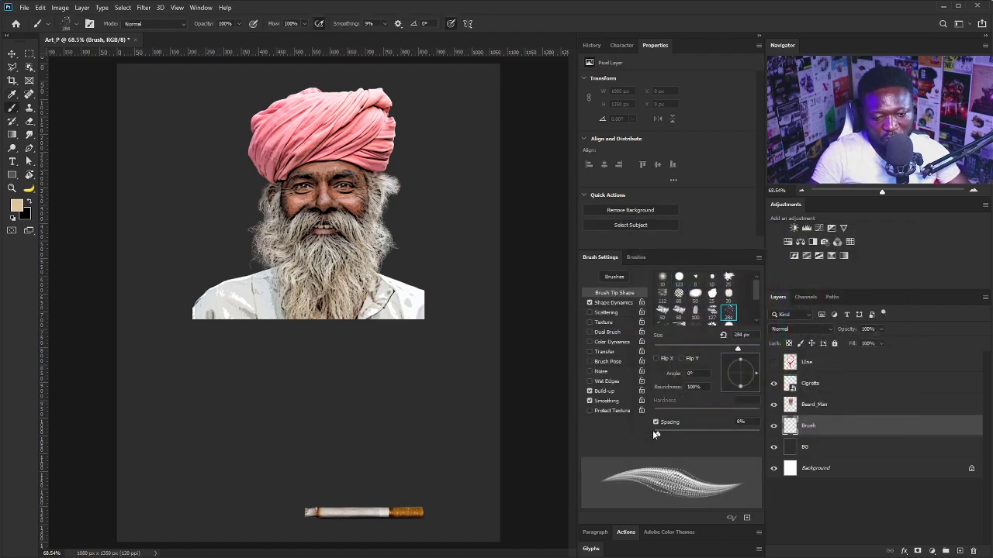
pyautogui.click(654, 434)
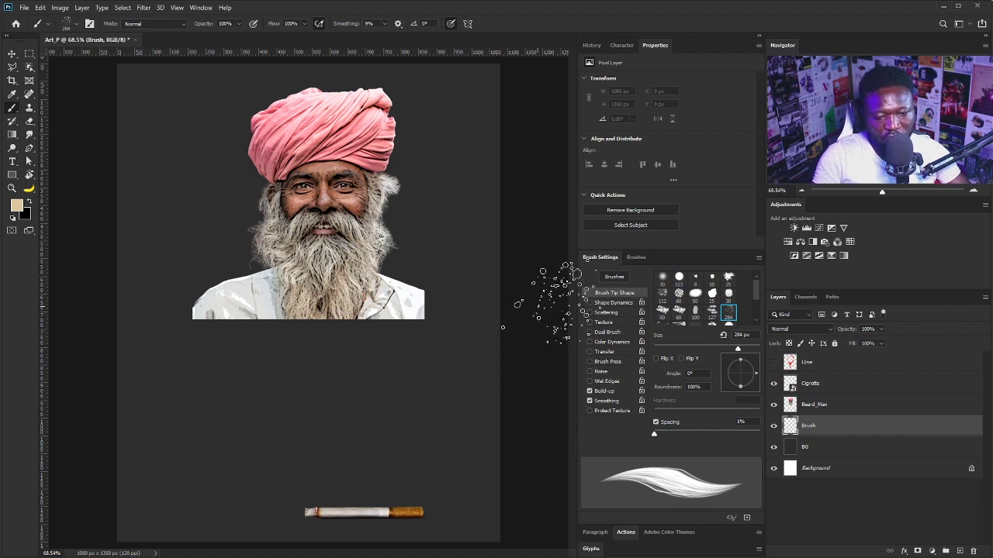
pyautogui.click(589, 302)
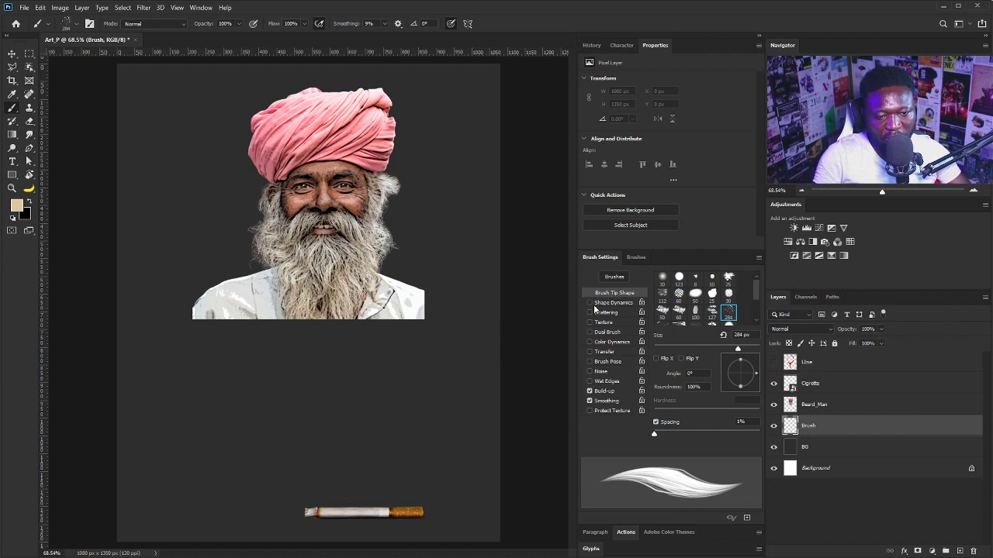
pyautogui.click(452, 23)
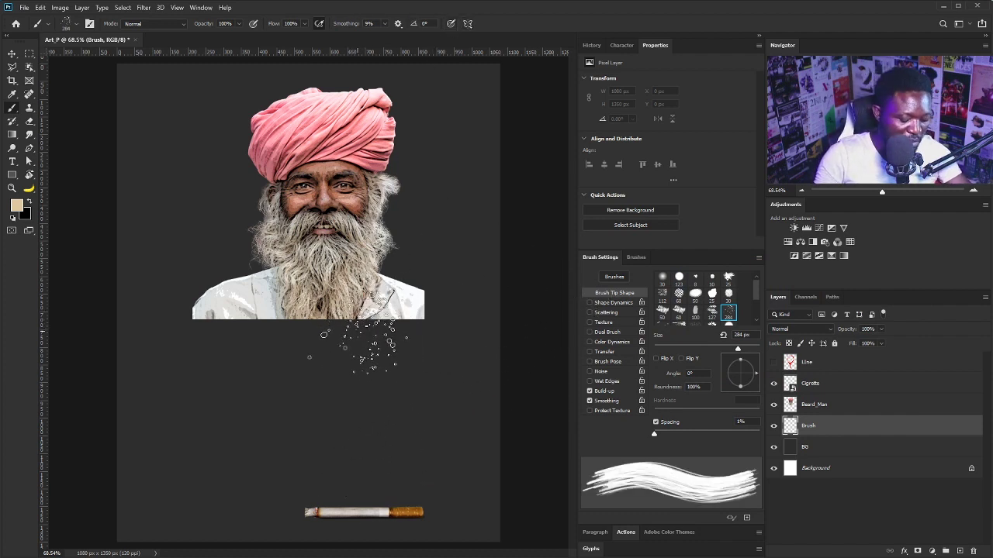
# Paint broad beige diagonal strokes on the Brush layer behind the man's head and below his shirt with the brush at 175 px.
pyautogui.press('[')
pyautogui.press('[')
pyautogui.press('[')
pyautogui.press('[')
pyautogui.press('[')
pyautogui.moveTo(221, 284)
pyautogui.mouseDown()
pyautogui.moveTo(415, 233)
pyautogui.moveTo(263, 252)
pyautogui.moveTo(337, 201)
pyautogui.moveTo(241, 225)
pyautogui.moveTo(391, 159)
pyautogui.mouseUp()
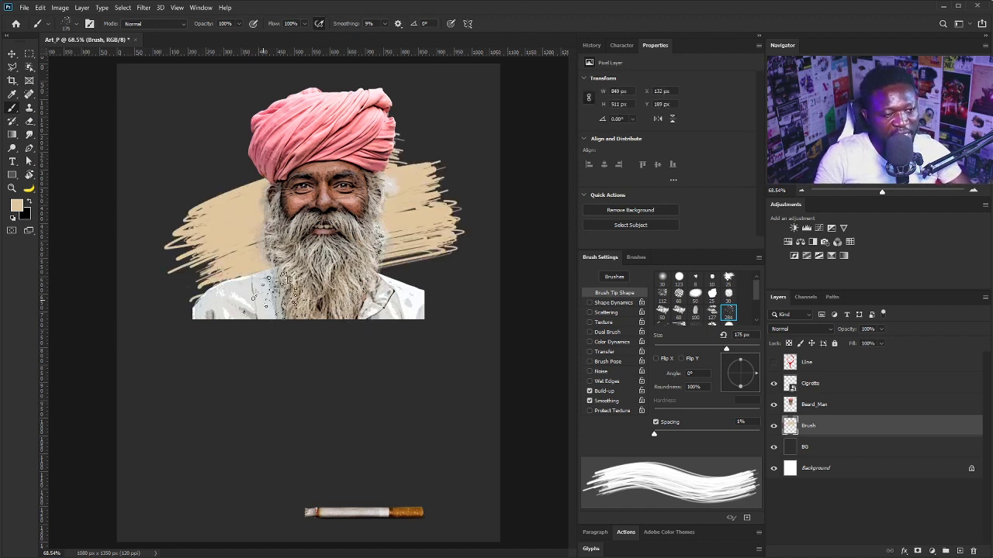
pyautogui.moveTo(365, 322); pyautogui.dragTo(252, 355)
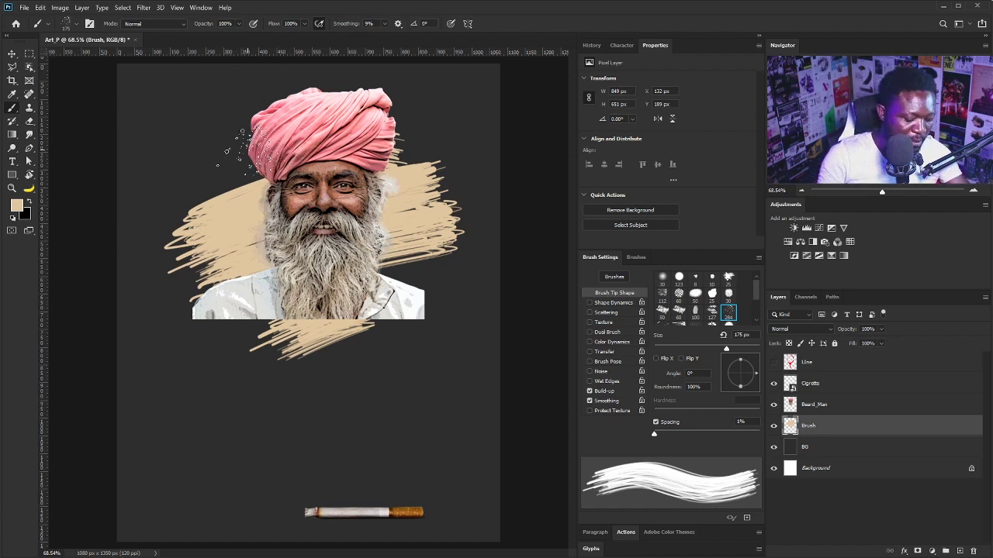
# Extend the beige strokes beside the turban and above the man's shoulder with the brush reduced to 90 px.
pyautogui.press('[')
pyautogui.press('[')
pyautogui.press('[')
pyautogui.press('[')
pyautogui.press('[')
pyautogui.press('[')
pyautogui.press('[')
pyautogui.press('[')
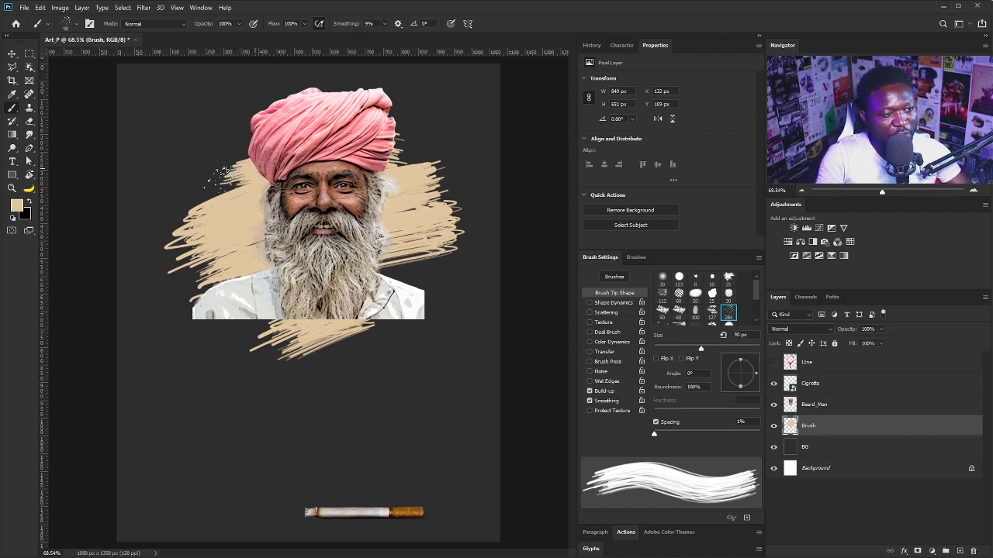
pyautogui.moveTo(221, 172); pyautogui.dragTo(249, 149)
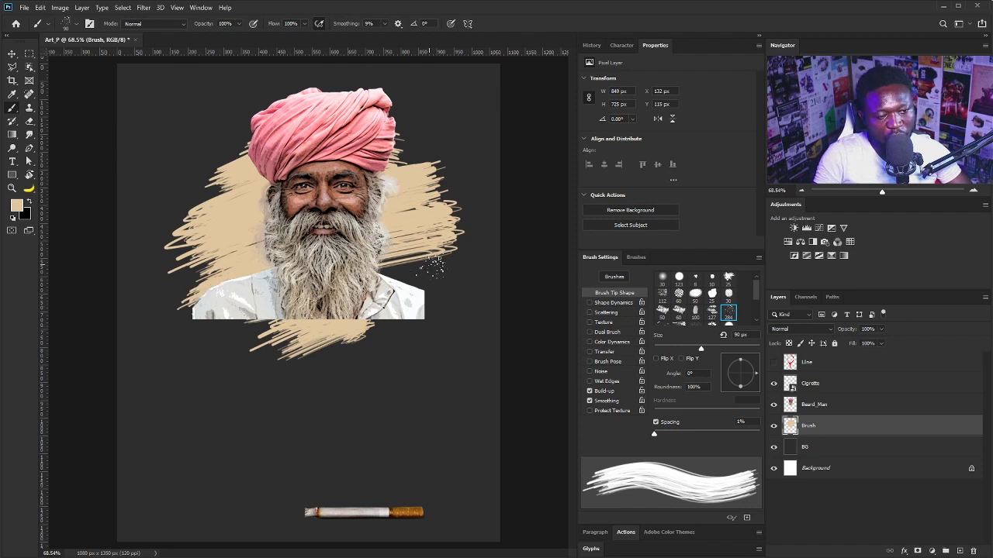
pyautogui.moveTo(432, 265); pyautogui.dragTo(423, 301)
# Stamp all visible layers into a new layer above Cigrette and name it Paint.
pyautogui.click(810, 385)
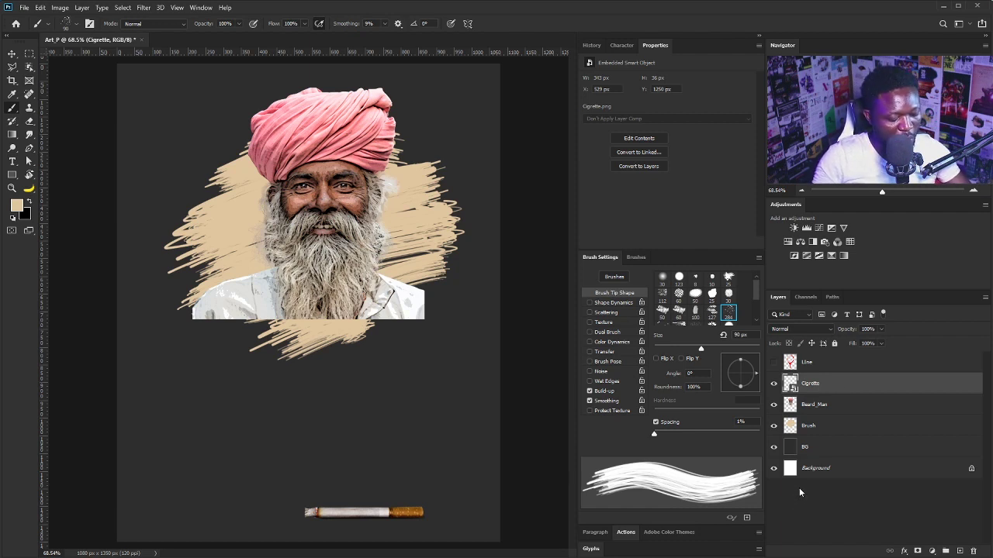
pyautogui.hotkey('ctrl', 'shift', 'alt', 'e')
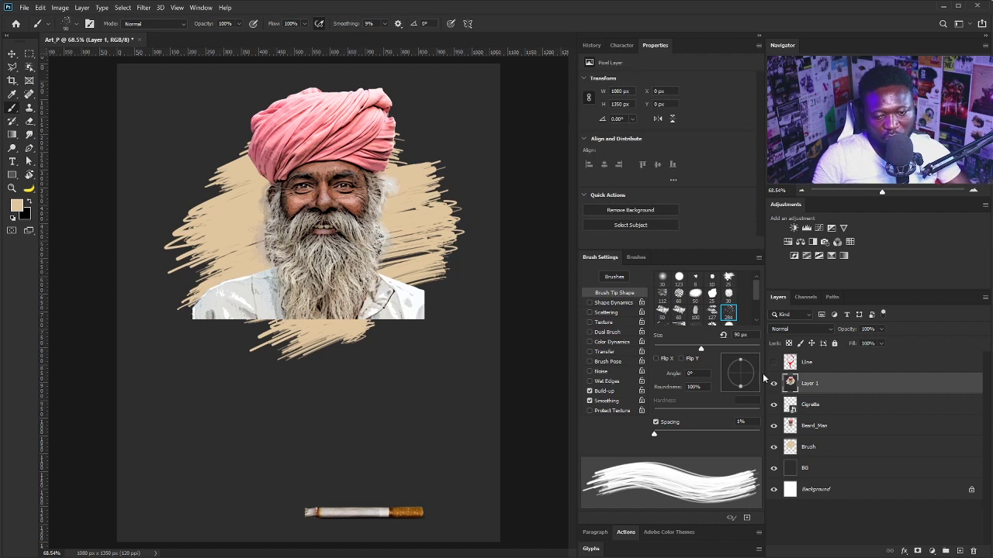
pyautogui.doubleClick(811, 383)
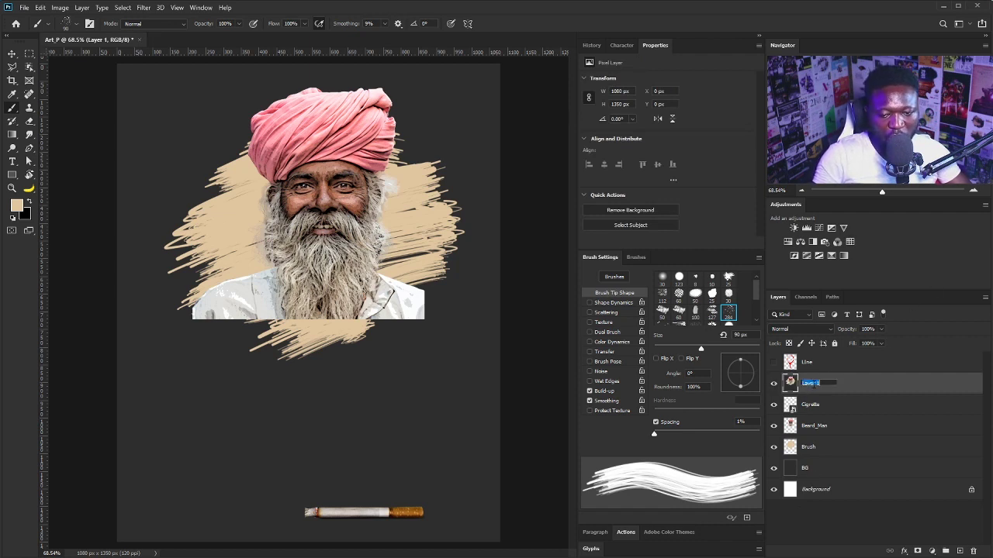
pyautogui.write('Paint')
pyautogui.press('Return')
# Set up the Smudge tool on the Paint layer with the 284 px splatter tip and 1% spacing.
pyautogui.scroll(5, 270, 221)
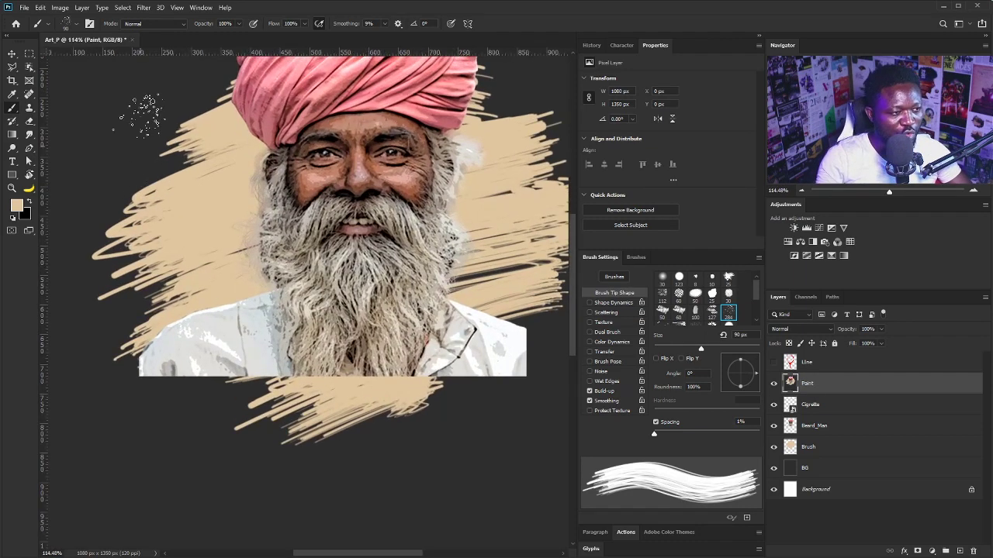
pyautogui.click(29, 134)
pyautogui.click(63, 156)
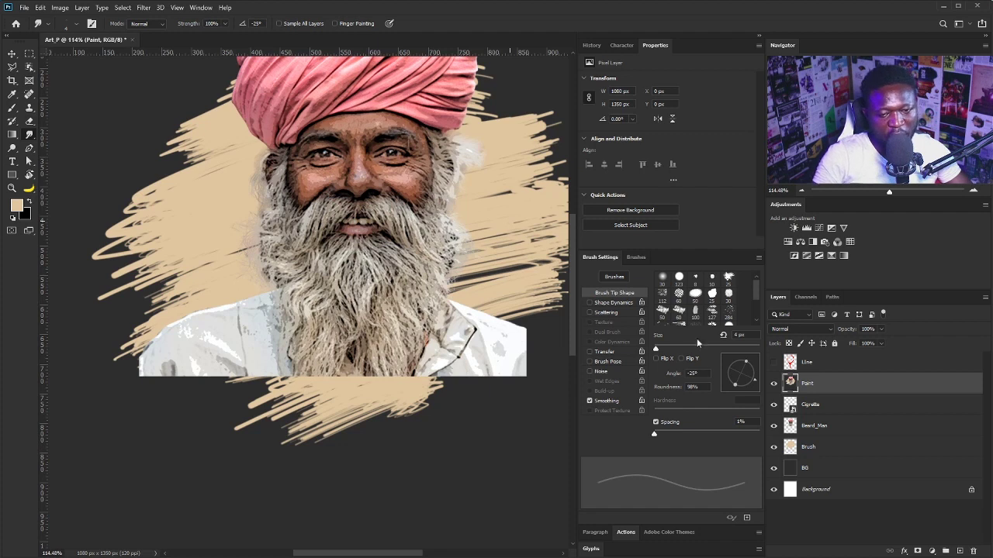
pyautogui.click(728, 314)
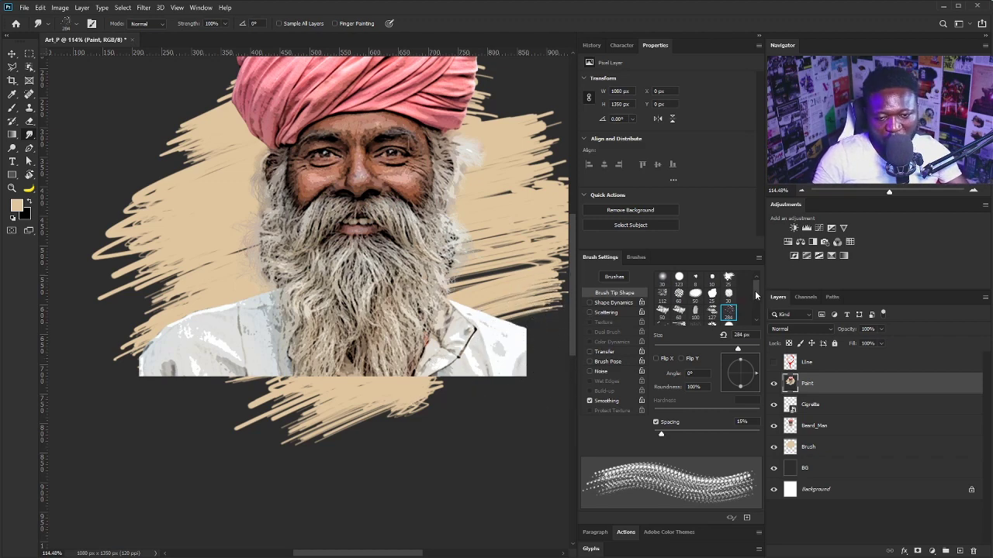
pyautogui.scroll(-1, 727, 318)
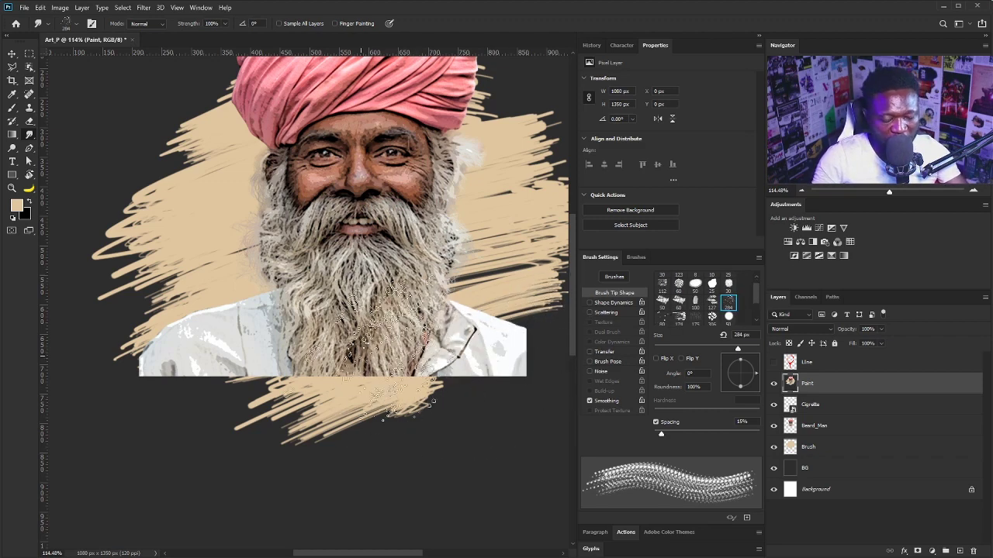
pyautogui.moveTo(660, 434); pyautogui.dragTo(654, 434)
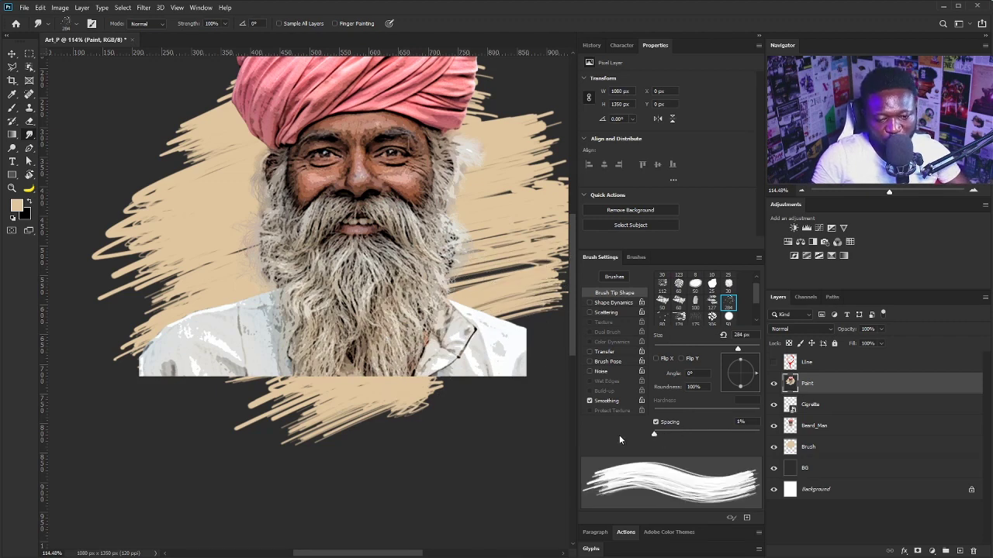
# Reduce the Smudge brush size to 37 px.
pyautogui.press('[')
pyautogui.press('[')
pyautogui.press('[')
pyautogui.press('[')
pyautogui.press('[')
pyautogui.press('[')
pyautogui.press('[')
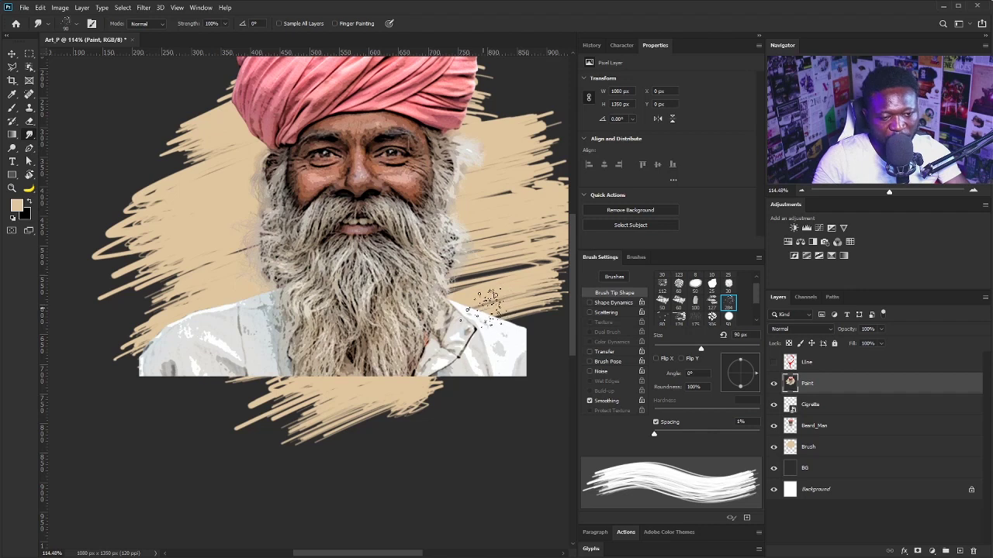
pyautogui.press('[')
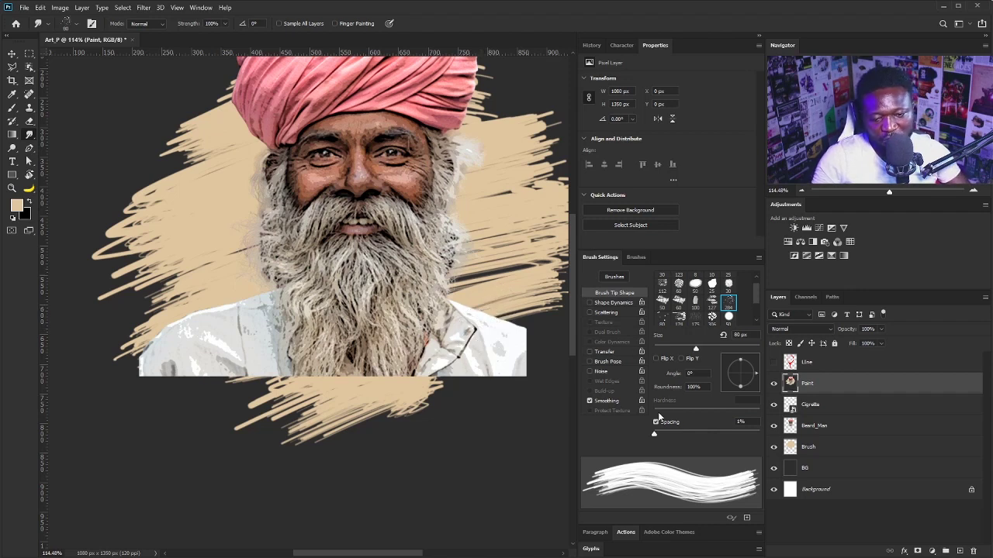
pyautogui.moveTo(694, 349); pyautogui.dragTo(673, 350)
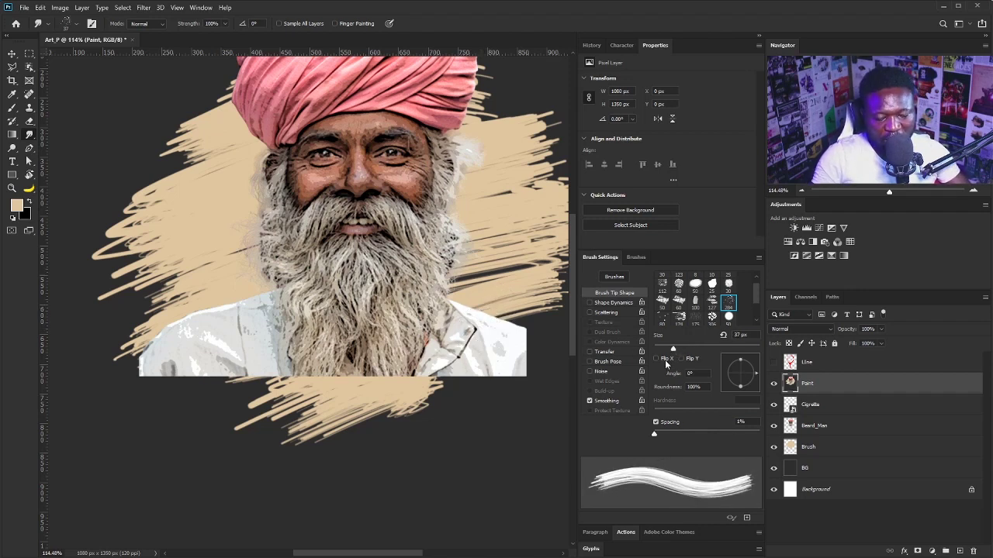
# Try a smudge stroke across the man's cheek toward the nose with the 37 px brush.
pyautogui.moveTo(397, 179); pyautogui.dragTo(373, 316)
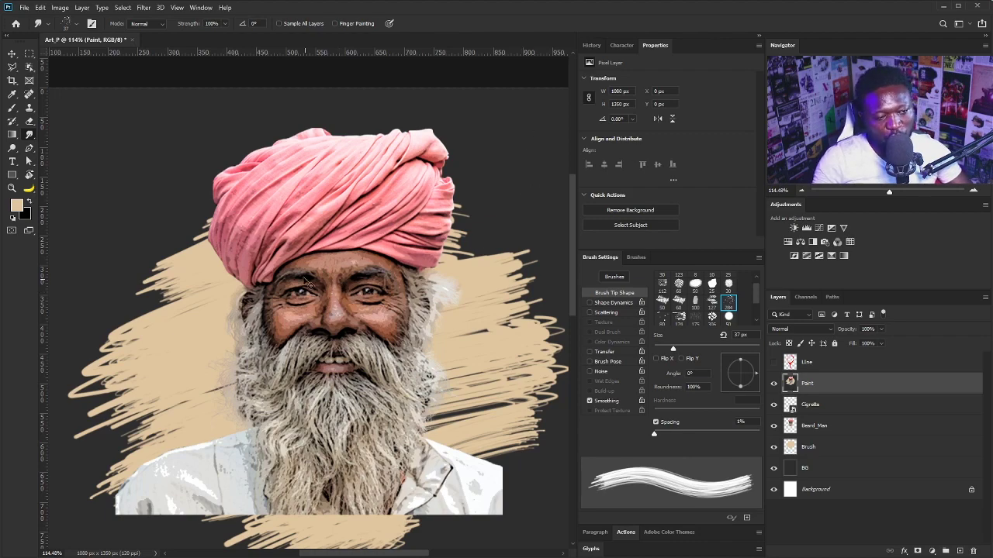
pyautogui.scroll(3, 334, 297)
pyautogui.scroll(3, 338, 297)
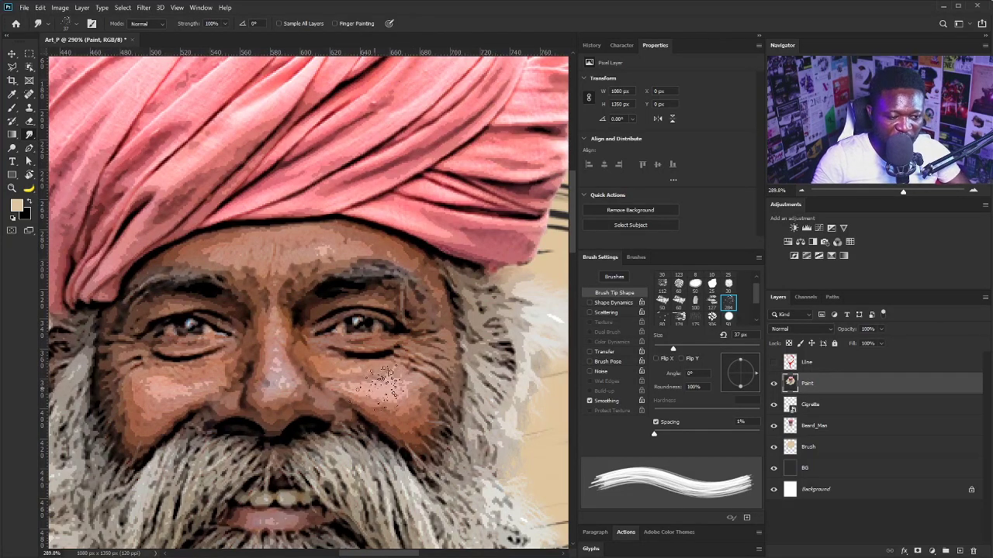
pyautogui.moveTo(384, 384)
pyautogui.mouseDown()
pyautogui.moveTo(373, 355)
pyautogui.moveTo(330, 341)
pyautogui.mouseUp()
pyautogui.hotkey('ctrl', 'z')
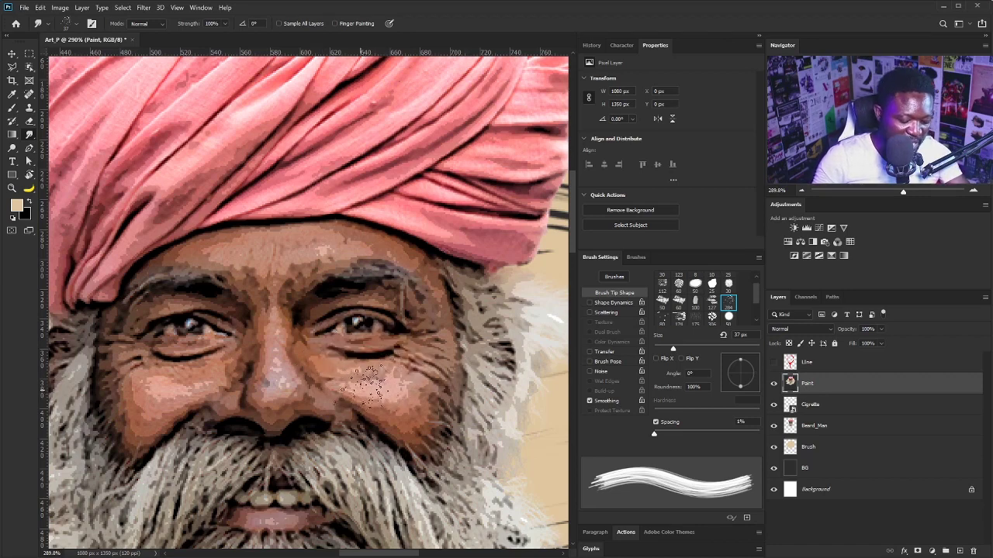
# Smudge the cheek and the wrinkles beside the eye into painterly strokes with the brush reduced to 10 px.
pyautogui.press('[')
pyautogui.press('[')
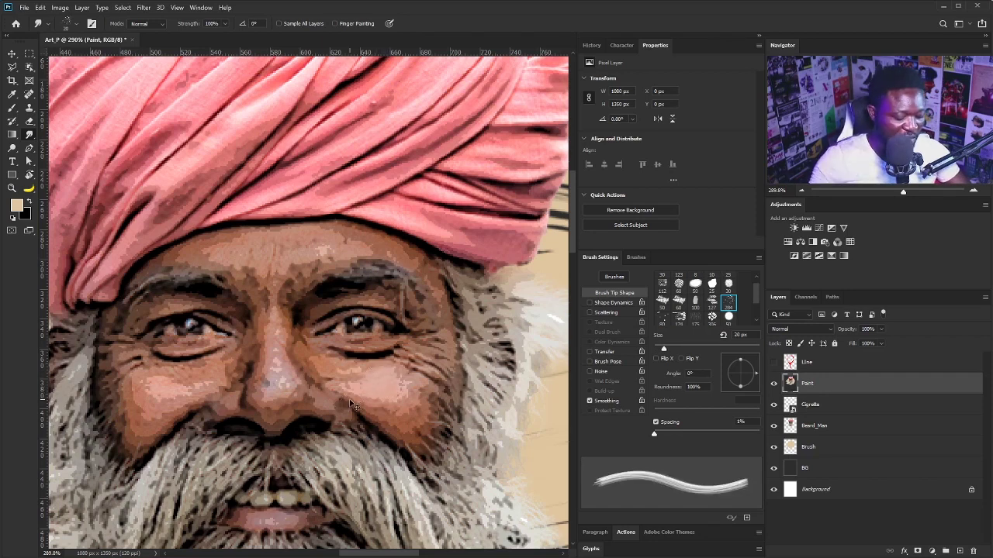
pyautogui.scroll(3, 361, 383)
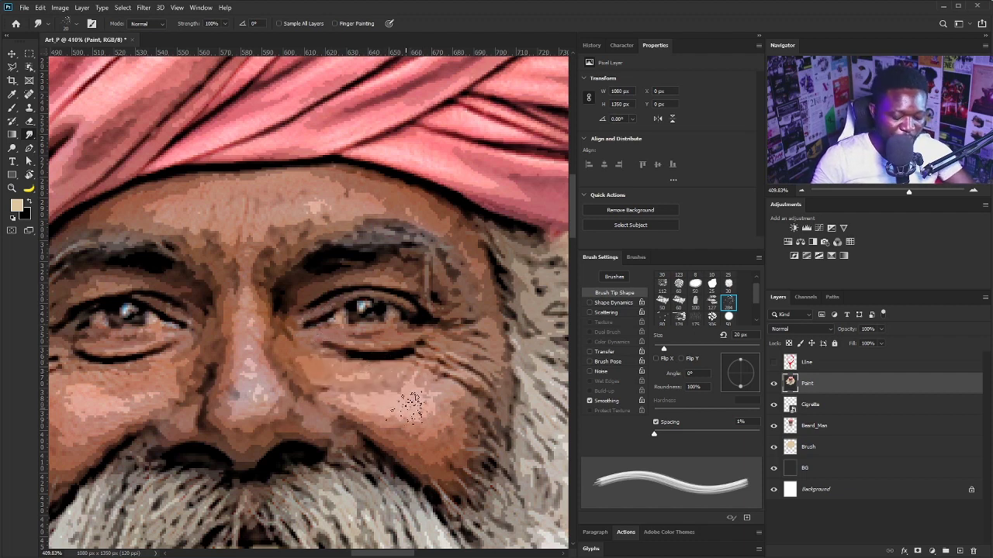
pyautogui.press('[')
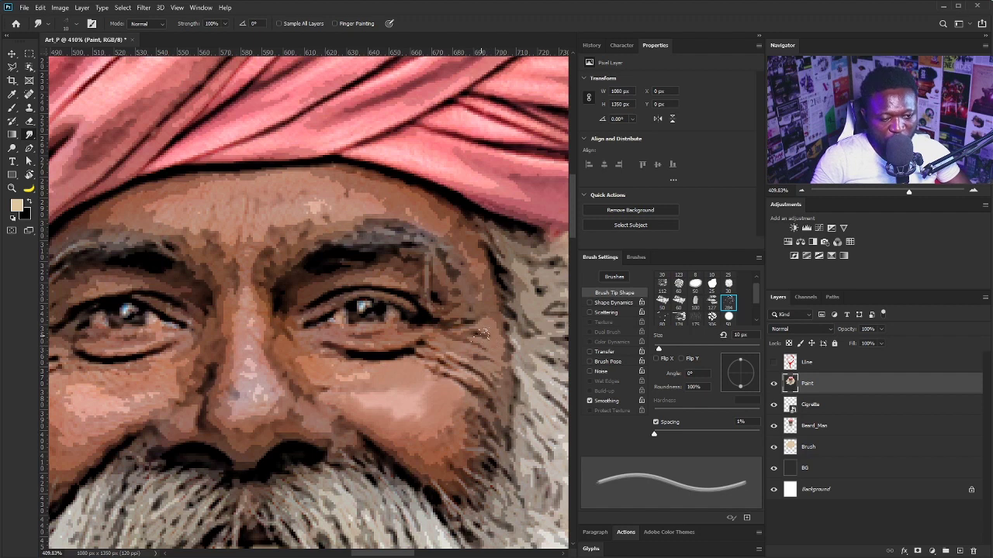
pyautogui.moveTo(417, 370)
pyautogui.mouseDown()
pyautogui.moveTo(441, 372)
pyautogui.moveTo(491, 339)
pyautogui.mouseUp()
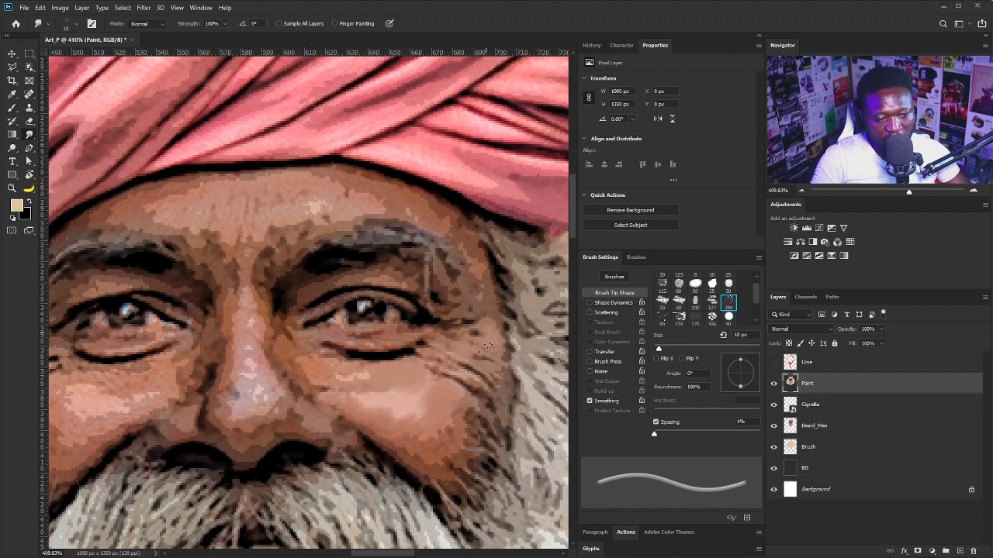
pyautogui.hotkey('ctrl', 'z')
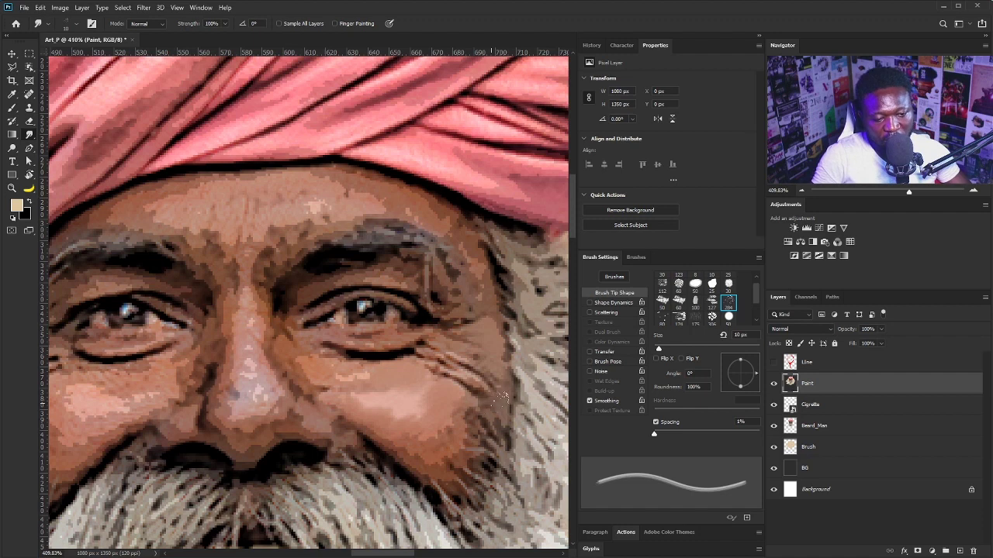
pyautogui.moveTo(508, 386); pyautogui.dragTo(488, 334)
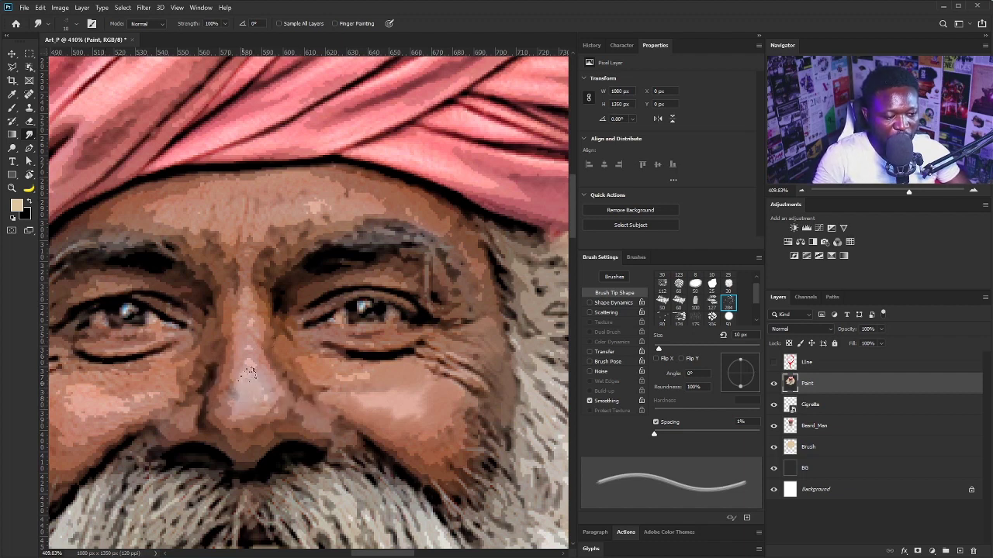
# Smudge the nose bridge, eyebrows and forehead into smooth strokes, working from a 10 px down to an 8 px brush.
pyautogui.moveTo(247, 397)
pyautogui.mouseDown()
pyautogui.moveTo(252, 367)
pyautogui.moveTo(234, 332)
pyautogui.moveTo(238, 247)
pyautogui.mouseUp()
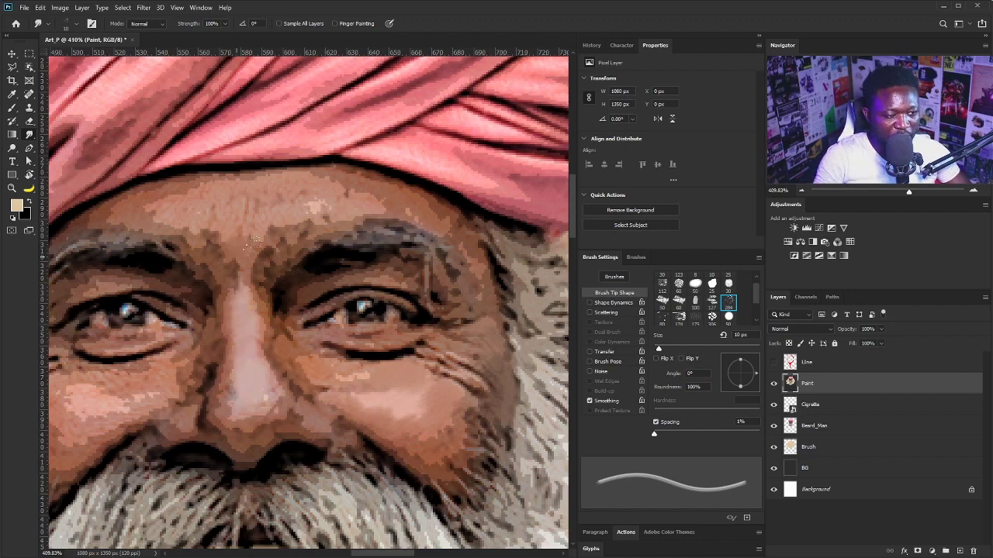
pyautogui.moveTo(253, 283)
pyautogui.mouseDown()
pyautogui.moveTo(267, 255)
pyautogui.moveTo(335, 228)
pyautogui.moveTo(377, 231)
pyautogui.moveTo(399, 222)
pyautogui.mouseUp()
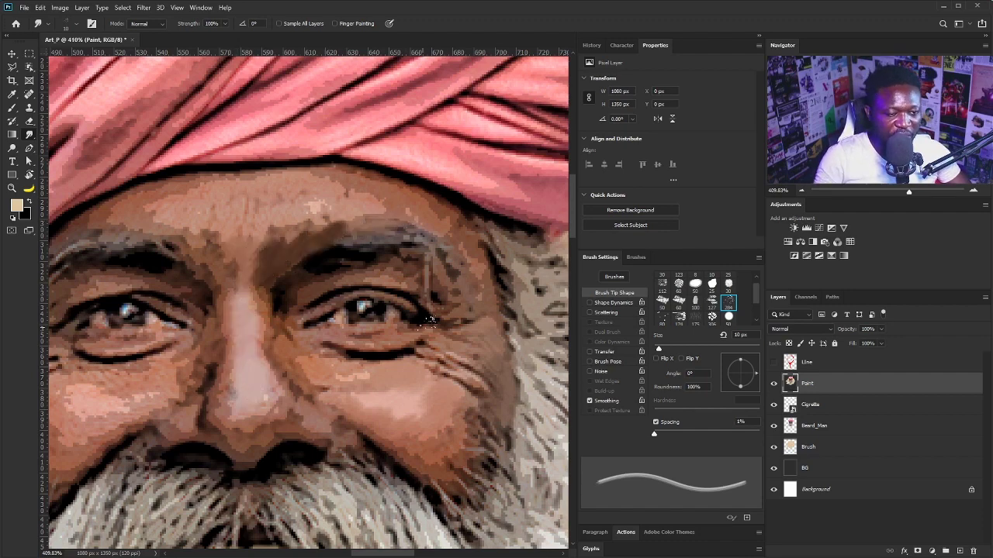
pyautogui.scroll(2, 373, 330)
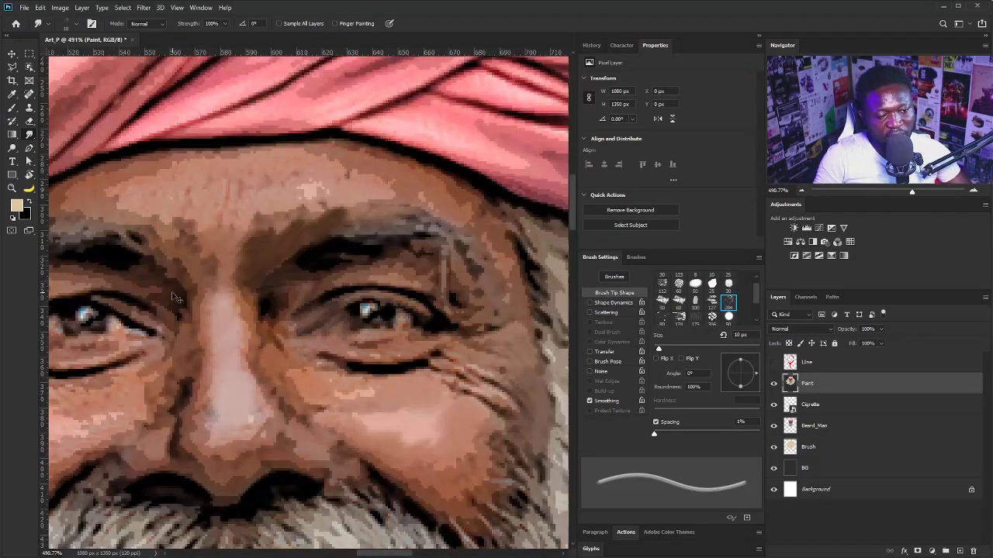
pyautogui.press(']')
pyautogui.press('[')
pyautogui.press('[')
pyautogui.press('[')
pyautogui.press('[')
pyautogui.press('[')
pyautogui.press('[')
pyautogui.moveTo(229, 191)
pyautogui.mouseDown()
pyautogui.moveTo(356, 243)
pyautogui.moveTo(334, 94)
pyautogui.mouseUp()
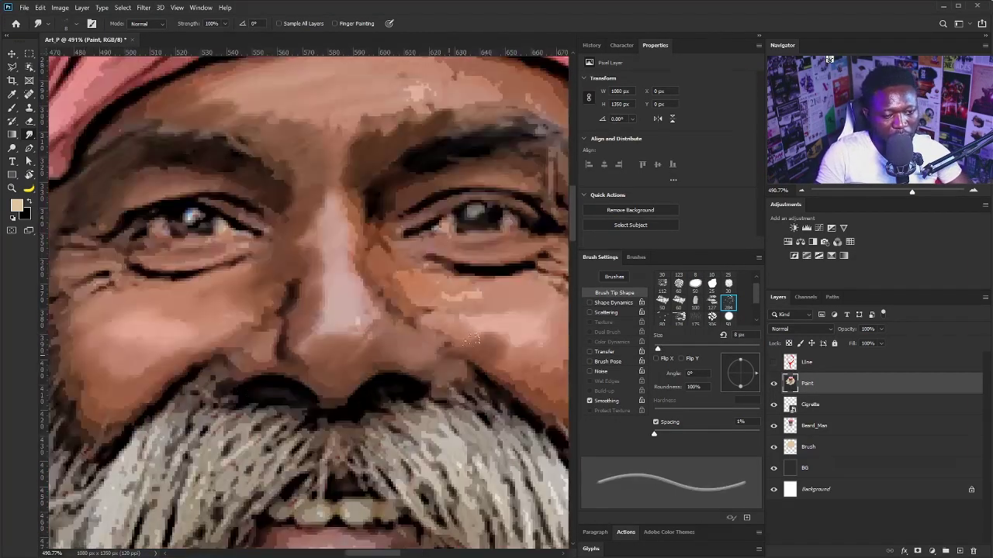
# Blend the eyes, eyelids and lower cheeks down to the moustache, finishing with the brush at 7 px.
pyautogui.moveTo(543, 90); pyautogui.dragTo(391, 326)
pyautogui.moveTo(112, 536); pyautogui.dragTo(356, 279)
pyautogui.press('[')
pyautogui.scroll(-2, 356, 278)
pyautogui.press(']')
pyautogui.press(']')
pyautogui.press(']')
pyautogui.press(']')
pyautogui.moveTo(465, 124); pyautogui.dragTo(329, 279)
pyautogui.press('[')
pyautogui.press('[')
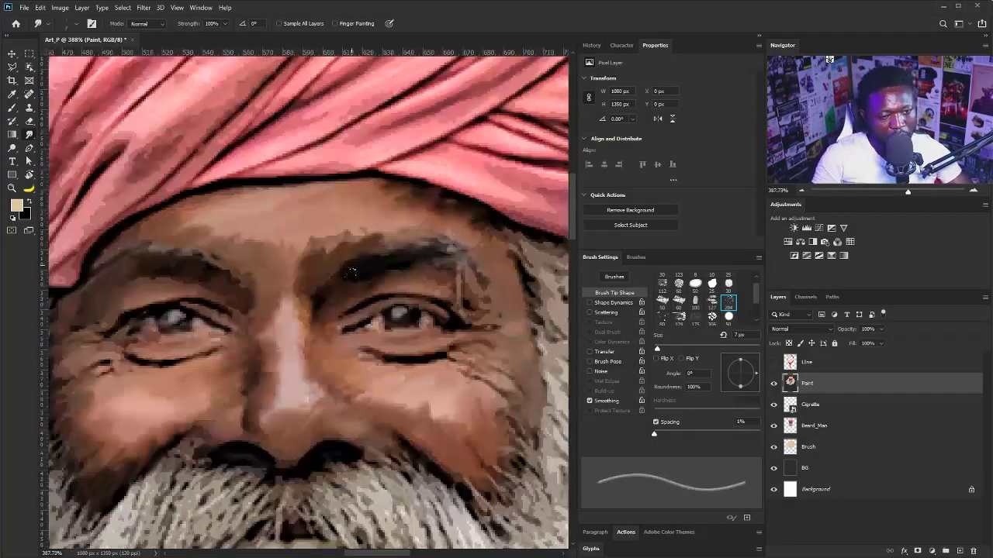
# Show the Line guide layer and smear the shirt's left shoulder diagonally into the dark background with a 35 px brush.
pyautogui.scroll(-8, 458, 277)
pyautogui.click(773, 363)
pyautogui.press(']')
pyautogui.press(']')
pyautogui.press(']')
pyautogui.press(']')
pyautogui.press(']')
pyautogui.press(']')
pyautogui.press(']')
pyautogui.press(']')
pyautogui.press(']')
pyautogui.moveTo(387, 387); pyautogui.dragTo(303, 348)
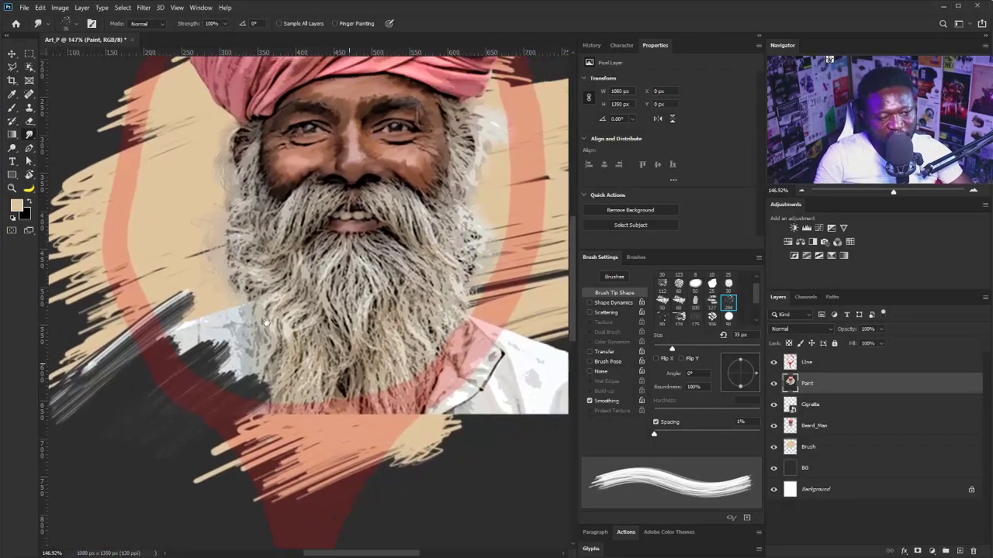
pyautogui.moveTo(164, 356); pyautogui.dragTo(263, 387)
# Smudge away the rest of the shirt on the left of the beard, following the Line guide.
pyautogui.moveTo(405, 502); pyautogui.dragTo(321, 357)
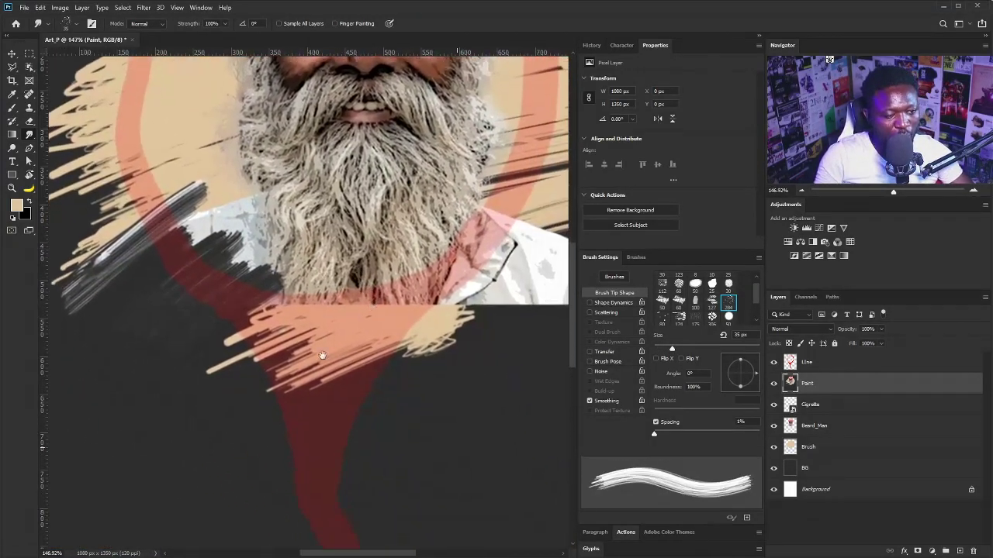
pyautogui.moveTo(247, 345); pyautogui.dragTo(291, 391)
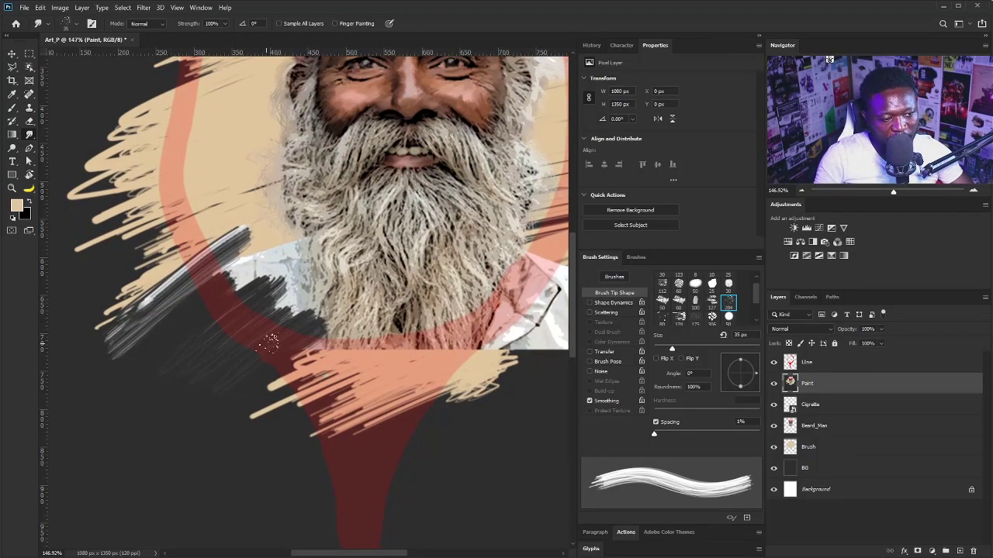
pyautogui.moveTo(293, 341); pyautogui.dragTo(349, 430)
pyautogui.moveTo(326, 326); pyautogui.dragTo(215, 379)
pyautogui.moveTo(349, 303); pyautogui.dragTo(229, 417)
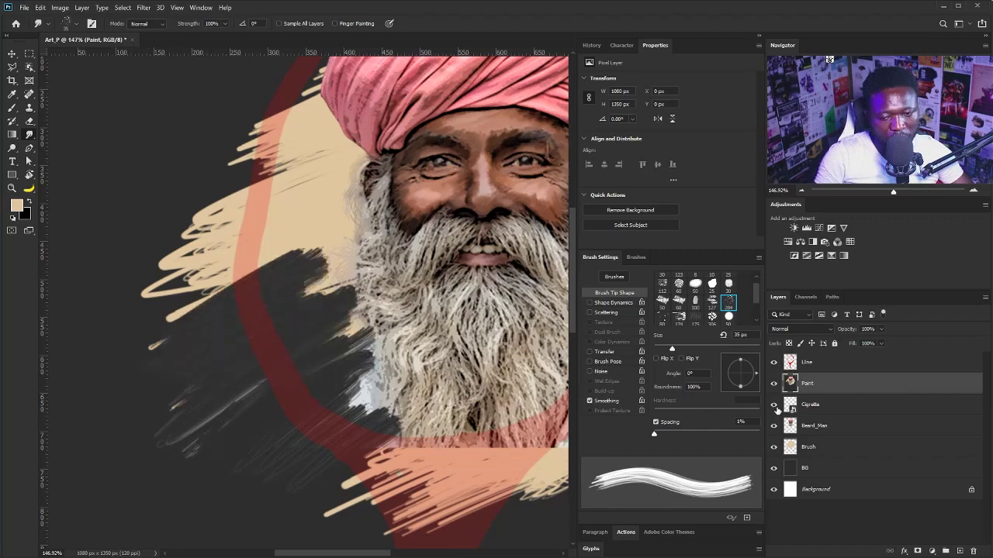
# Hide the Line layer and smear the beige strokes and beard edge on the portrait's left side with diagonal strokes.
pyautogui.click(773, 362)
pyautogui.moveTo(326, 372); pyautogui.dragTo(299, 341)
pyautogui.moveTo(342, 342)
pyautogui.mouseDown()
pyautogui.moveTo(287, 375)
pyautogui.moveTo(387, 493)
pyautogui.mouseUp()
pyautogui.moveTo(388, 256); pyautogui.dragTo(270, 317)
pyautogui.moveTo(396, 229); pyautogui.dragTo(252, 345)
# Smear the shirt's right shoulder and the lower beige strokes beside it into the dark background at 35 px.
pyautogui.moveTo(473, 326); pyautogui.dragTo(120, 232)
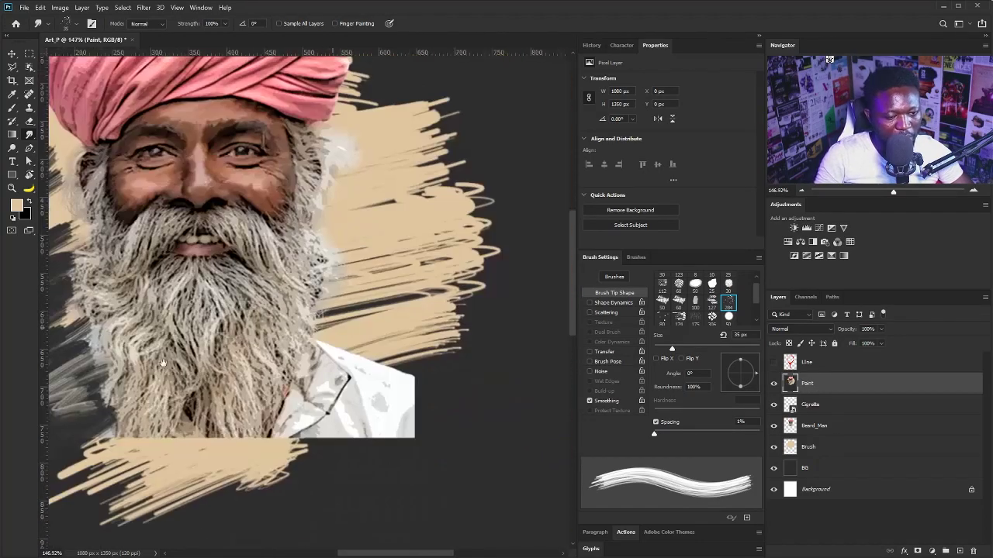
pyautogui.moveTo(435, 372); pyautogui.dragTo(358, 458)
pyautogui.moveTo(457, 330); pyautogui.dragTo(349, 446)
pyautogui.press('[')
pyautogui.press('[')
pyautogui.press('[')
pyautogui.press('[')
pyautogui.press(']')
pyautogui.press(']')
pyautogui.press(']')
pyautogui.press(']')
pyautogui.moveTo(484, 252); pyautogui.dragTo(360, 326)
pyautogui.moveTo(473, 299); pyautogui.dragTo(357, 356)
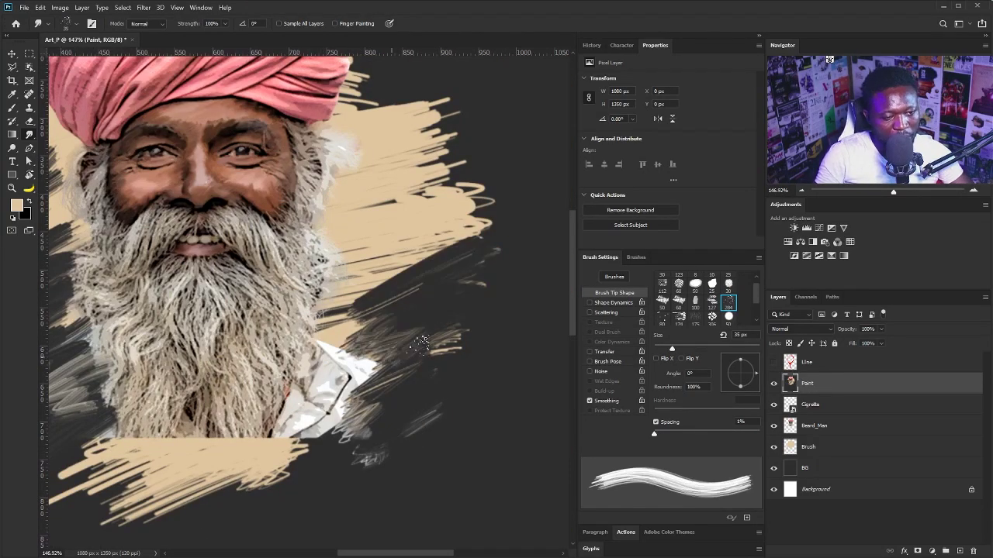
# Smudge the upper beige strokes on the portrait's right side and pull the turban's right edge outward.
pyautogui.moveTo(488, 148); pyautogui.dragTo(408, 265)
pyautogui.moveTo(373, 275)
pyautogui.mouseDown()
pyautogui.moveTo(298, 322)
pyautogui.moveTo(504, 188)
pyautogui.mouseUp()
pyautogui.moveTo(481, 151)
pyautogui.mouseDown()
pyautogui.moveTo(349, 299)
pyautogui.moveTo(364, 272)
pyautogui.mouseUp()
pyautogui.moveTo(411, 194)
pyautogui.mouseDown()
pyautogui.moveTo(357, 333)
pyautogui.moveTo(434, 263)
pyautogui.mouseUp()
pyautogui.moveTo(381, 251)
pyautogui.mouseDown()
pyautogui.moveTo(374, 257)
pyautogui.moveTo(460, 295)
pyautogui.mouseUp()
pyautogui.moveTo(408, 256); pyautogui.dragTo(461, 240)
# Flatten the brush tip to 57% roundness and smear the turban's right and left edges outward.
pyautogui.moveTo(740, 359); pyautogui.dragTo(741, 365)
pyautogui.moveTo(473, 233); pyautogui.dragTo(411, 275)
pyautogui.moveTo(454, 214); pyautogui.dragTo(407, 256)
pyautogui.moveTo(411, 155); pyautogui.dragTo(374, 187)
pyautogui.moveTo(159, 194); pyautogui.dragTo(103, 218)
pyautogui.moveTo(108, 183); pyautogui.dragTo(146, 200)
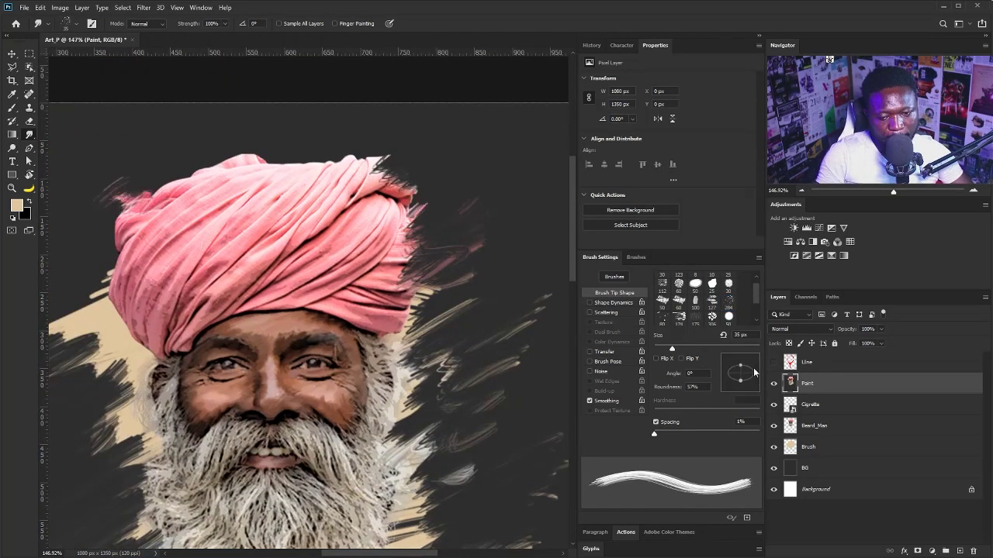
# Smudge the turban's left and upper outline with rotated, flattened tips, ending at a 113° angle and 39% roundness.
pyautogui.moveTo(754, 373); pyautogui.dragTo(748, 359)
pyautogui.moveTo(128, 221); pyautogui.dragTo(92, 256)
pyautogui.moveTo(148, 174); pyautogui.dragTo(186, 214)
pyautogui.moveTo(179, 201); pyautogui.dragTo(159, 172)
pyautogui.moveTo(747, 378); pyautogui.dragTo(745, 376)
pyautogui.moveTo(205, 159)
pyautogui.mouseDown()
pyautogui.moveTo(232, 186)
pyautogui.moveTo(260, 186)
pyautogui.mouseUp()
pyautogui.moveTo(271, 176)
pyautogui.mouseDown()
pyautogui.moveTo(311, 151)
pyautogui.moveTo(258, 138)
pyautogui.mouseUp()
pyautogui.click(733, 359)
pyautogui.moveTo(302, 167); pyautogui.dragTo(341, 141)
pyautogui.moveTo(349, 175); pyautogui.dragTo(376, 151)
# Pull the beard down in wavy smoke strands along the Line guide with a 70 px tip at 12° and 63% roundness.
pyautogui.moveTo(287, 500); pyautogui.dragTo(361, 101)
pyautogui.press(']')
pyautogui.press(']')
pyautogui.press(']')
pyautogui.press(']')
pyautogui.press(']')
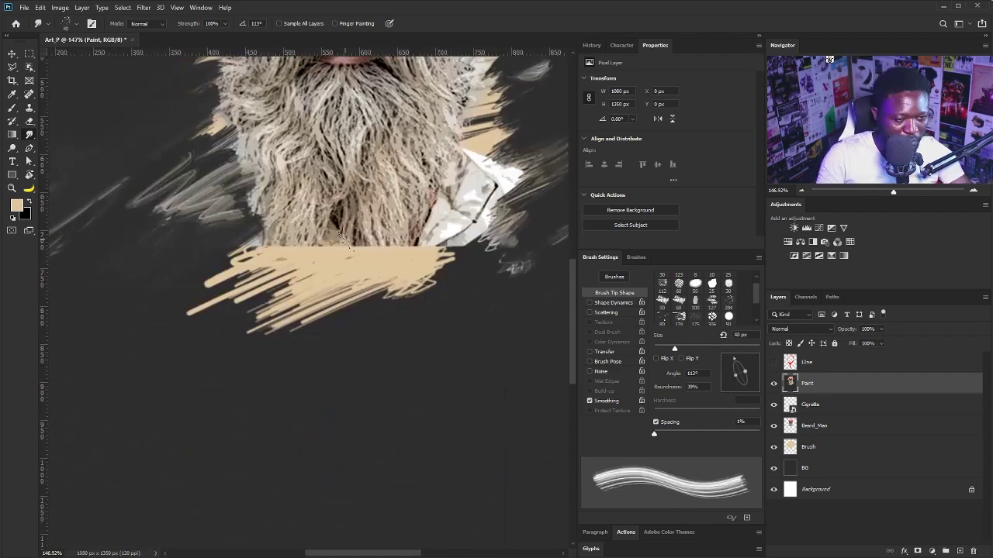
pyautogui.click(757, 370)
pyautogui.moveTo(739, 368); pyautogui.dragTo(739, 364)
pyautogui.moveTo(350, 228); pyautogui.dragTo(341, 364)
pyautogui.moveTo(413, 314); pyautogui.dragTo(371, 315)
pyautogui.click(773, 363)
pyautogui.moveTo(373, 272); pyautogui.dragTo(356, 411)
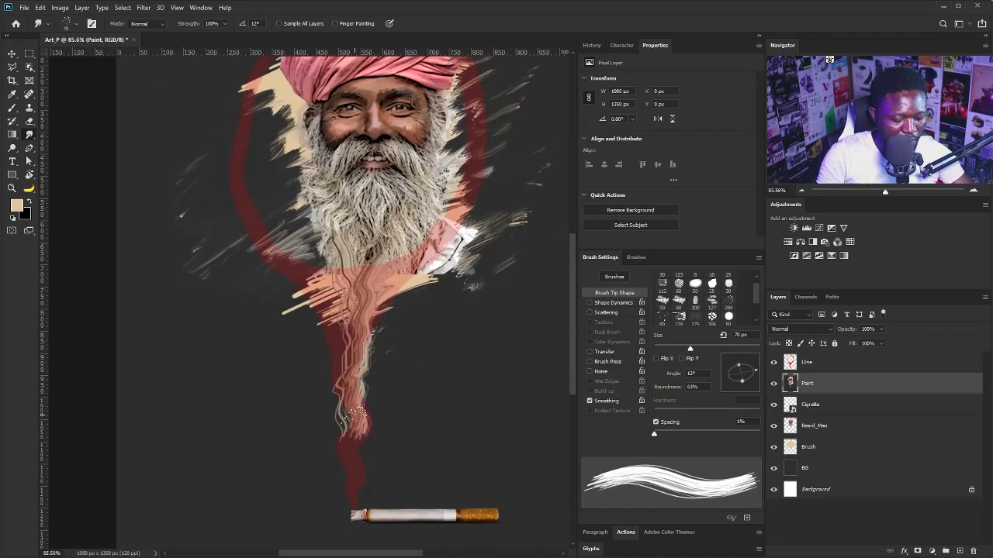
# Extend the smoke down to the cigarette's burning tip with a 45 px brush angled at -90°.
pyautogui.press('[')
pyautogui.press('[')
pyautogui.press('[')
pyautogui.click(740, 389)
pyautogui.moveTo(355, 311); pyautogui.dragTo(355, 508)
pyautogui.moveTo(356, 444); pyautogui.dragTo(359, 507)
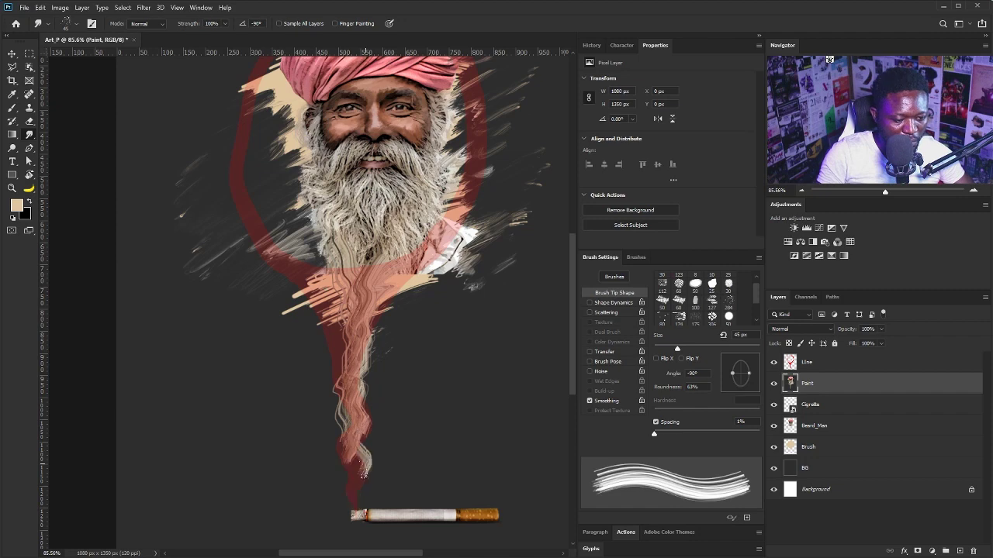
pyautogui.moveTo(363, 464); pyautogui.dragTo(359, 506)
# Hide the Line layer, undo the last stroke and refine the smoke's lower edge with a 20 px brush.
pyautogui.moveTo(335, 443)
pyautogui.mouseDown()
pyautogui.moveTo(376, 443)
pyautogui.moveTo(393, 399)
pyautogui.moveTo(377, 292)
pyautogui.mouseUp()
pyautogui.click(774, 363)
pyautogui.hotkey('ctrl', 'z')
pyautogui.press('[')
pyautogui.press('[')
pyautogui.press('[')
pyautogui.press('[')
pyautogui.press('[')
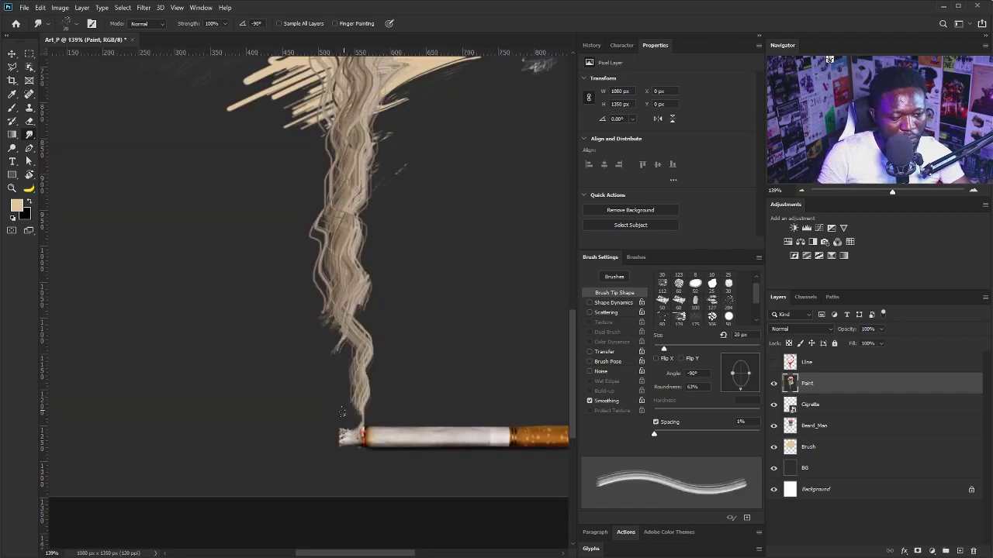
pyautogui.moveTo(307, 342); pyautogui.dragTo(335, 326)
# Narrow the smoke column by pushing the dark background in from both sides with a 40 px brush.
pyautogui.press(']')
pyautogui.press(']')
pyautogui.press(']')
pyautogui.press(']')
pyautogui.moveTo(298, 264); pyautogui.dragTo(343, 334)
pyautogui.moveTo(396, 271); pyautogui.dragTo(369, 296)
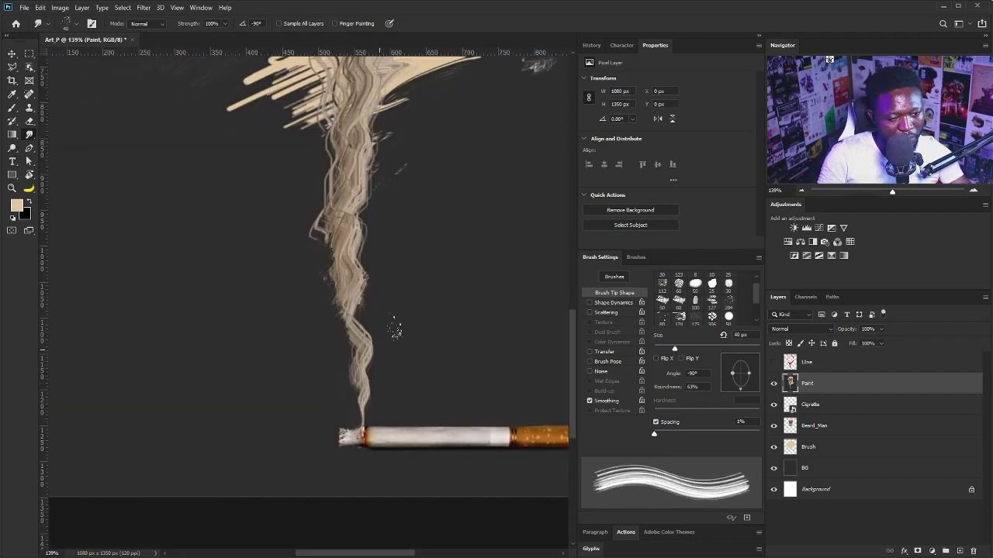
# Smudge the beige strokes below the beard into the smoke and blend the column with the tip angled at 44°.
pyautogui.moveTo(419, 66); pyautogui.dragTo(390, 214)
pyautogui.moveTo(427, 179); pyautogui.dragTo(373, 231)
pyautogui.moveTo(208, 252); pyautogui.dragTo(287, 209)
pyautogui.moveTo(260, 405)
pyautogui.mouseDown()
pyautogui.moveTo(290, 317)
pyautogui.moveTo(342, 258)
pyautogui.mouseUp()
pyautogui.click(751, 363)
pyautogui.moveTo(382, 207); pyautogui.dragTo(382, 334)
pyautogui.moveTo(346, 296); pyautogui.dragTo(353, 366)
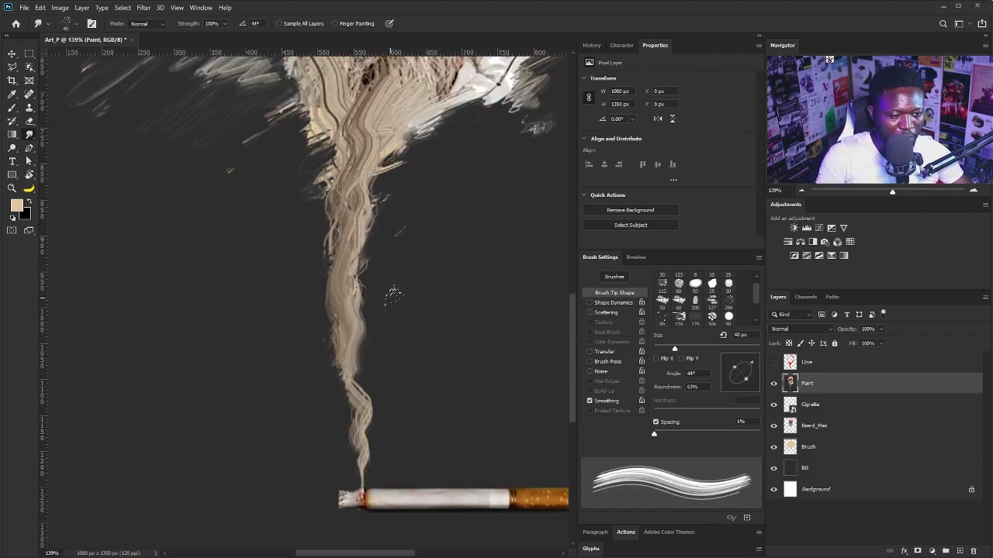
# Smudge wavy strands into the lower smoke column above the cigarette with a 25 px brush angled at 130°.
pyautogui.click(730, 362)
pyautogui.press('[')
pyautogui.press('[')
pyautogui.press('[')
pyautogui.scroll(4, 355, 410)
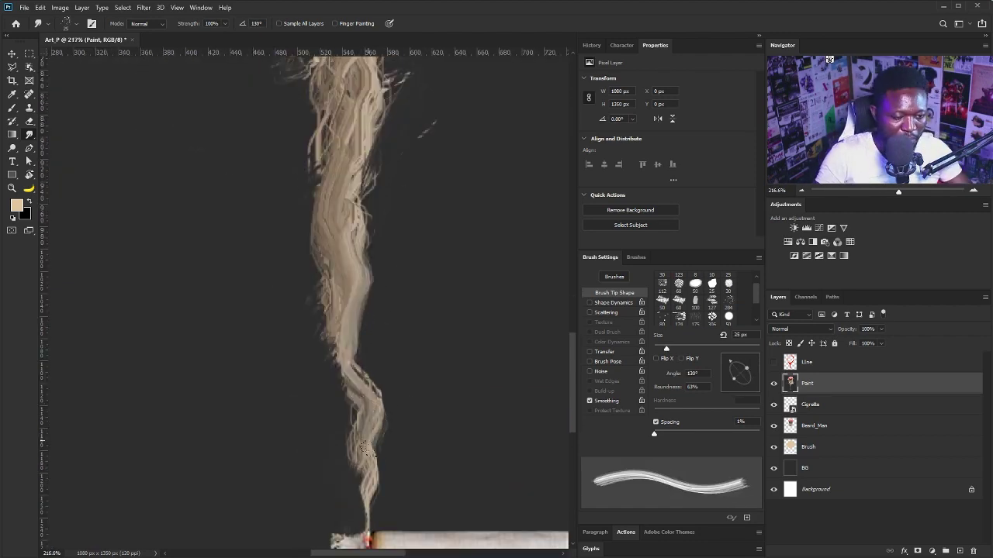
pyautogui.moveTo(372, 449); pyautogui.dragTo(353, 408)
pyautogui.moveTo(367, 358); pyautogui.dragTo(376, 425)
pyautogui.moveTo(377, 353); pyautogui.dragTo(420, 554)
pyautogui.moveTo(341, 201)
pyautogui.mouseDown()
pyautogui.moveTo(287, 260)
pyautogui.moveTo(298, 279)
pyautogui.mouseUp()
pyautogui.moveTo(385, 304); pyautogui.dragTo(325, 304)
pyautogui.moveTo(380, 440); pyautogui.dragTo(443, 440)
# Smudge along both edges of the smoke column with the 25 px brush tip angled at -63°.
pyautogui.click(747, 387)
pyautogui.moveTo(352, 387); pyautogui.dragTo(368, 470)
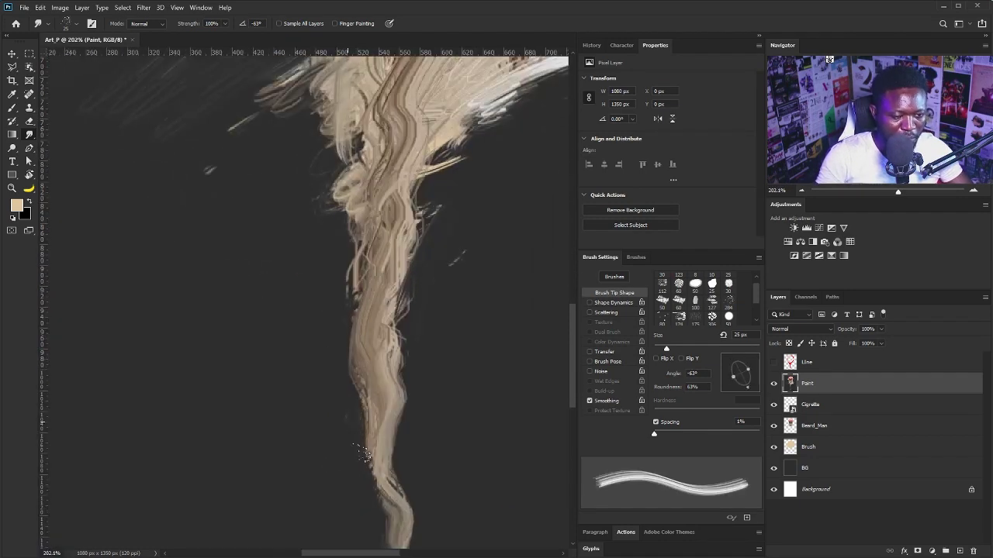
pyautogui.moveTo(380, 256); pyautogui.dragTo(337, 427)
pyautogui.moveTo(465, 266); pyautogui.dragTo(402, 341)
pyautogui.moveTo(326, 286)
pyautogui.mouseDown()
pyautogui.moveTo(309, 351)
pyautogui.moveTo(315, 408)
pyautogui.mouseUp()
pyautogui.moveTo(338, 248); pyautogui.dragTo(287, 330)
pyautogui.moveTo(416, 295)
pyautogui.mouseDown()
pyautogui.moveTo(357, 295)
pyautogui.moveTo(396, 295)
pyautogui.mouseUp()
# Enlarge the brush to 50 px and smudge the upper smoke edges and stray strokes beside the head.
pyautogui.press(']')
pyautogui.press(']')
pyautogui.press(']')
pyautogui.press(']')
pyautogui.press(']')
pyautogui.moveTo(457, 310)
pyautogui.mouseDown()
pyautogui.moveTo(404, 271)
pyautogui.moveTo(395, 310)
pyautogui.mouseUp()
pyautogui.moveTo(344, 197); pyautogui.dragTo(328, 286)
pyautogui.moveTo(225, 187); pyautogui.dragTo(165, 233)
pyautogui.moveTo(221, 225); pyautogui.dragTo(167, 268)
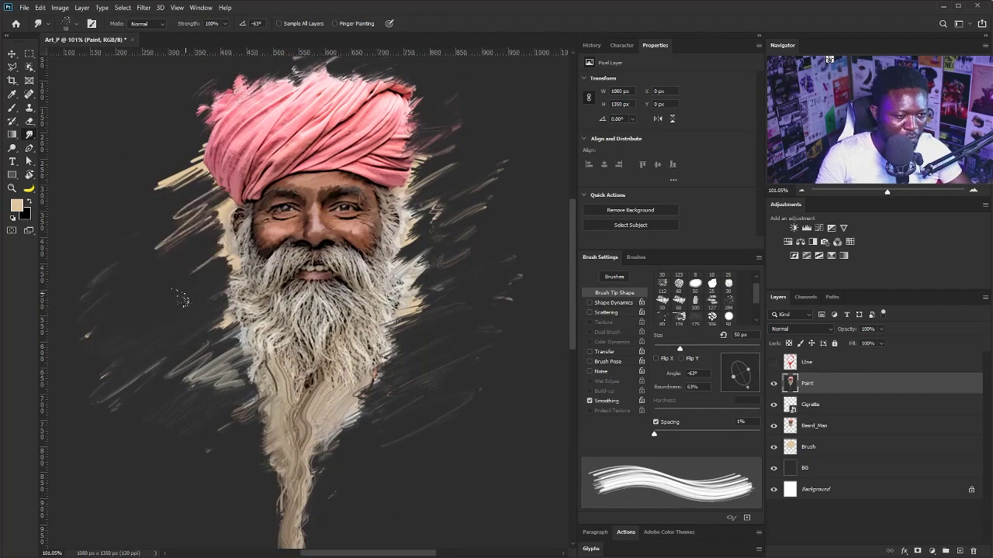
# Fade the stray strokes on both sides of the turban and beard into the dark background with the 50 px brush.
pyautogui.moveTo(227, 264); pyautogui.dragTo(161, 288)
pyautogui.moveTo(124, 388); pyautogui.dragTo(237, 353)
pyautogui.moveTo(435, 403); pyautogui.dragTo(405, 404)
pyautogui.moveTo(368, 341); pyautogui.dragTo(411, 309)
pyautogui.moveTo(444, 250)
pyautogui.mouseDown()
pyautogui.moveTo(490, 250)
pyautogui.moveTo(470, 250)
pyautogui.mouseUp()
pyautogui.press('Left')
pyautogui.moveTo(400, 299); pyautogui.dragTo(443, 256)
pyautogui.moveTo(364, 334); pyautogui.dragTo(426, 287)
pyautogui.moveTo(419, 240); pyautogui.dragTo(410, 320)
pyautogui.moveTo(400, 338)
pyautogui.mouseDown()
pyautogui.moveTo(458, 257)
pyautogui.moveTo(411, 256)
pyautogui.mouseUp()
pyautogui.moveTo(473, 190); pyautogui.dragTo(399, 221)
# Refine the outer edges of the beard and turban with a 20 px brush.
pyautogui.press('[')
pyautogui.press('[')
pyautogui.press('[')
pyautogui.press('[')
pyautogui.press('[')
pyautogui.press('[')
pyautogui.moveTo(394, 295); pyautogui.dragTo(415, 279)
pyautogui.moveTo(392, 326); pyautogui.dragTo(411, 309)
pyautogui.moveTo(194, 325); pyautogui.dragTo(168, 309)
pyautogui.moveTo(162, 322)
pyautogui.mouseDown()
pyautogui.moveTo(211, 289)
pyautogui.moveTo(217, 247)
pyautogui.mouseUp()
pyautogui.moveTo(159, 228); pyautogui.dragTo(200, 205)
# Blend the leftover beige strokes around the beard and smoke into the background with a 45 px brush.
pyautogui.press(']')
pyautogui.press(']')
pyautogui.press(']')
pyautogui.press(']')
pyautogui.press(']')
pyautogui.moveTo(193, 314); pyautogui.dragTo(228, 283)
pyautogui.moveTo(194, 303); pyautogui.dragTo(218, 266)
pyautogui.moveTo(189, 325); pyautogui.dragTo(221, 307)
pyautogui.moveTo(195, 371)
pyautogui.mouseDown()
pyautogui.moveTo(229, 350)
pyautogui.moveTo(283, 208)
pyautogui.mouseUp()
pyautogui.moveTo(390, 340); pyautogui.dragTo(357, 279)
pyautogui.moveTo(418, 279)
pyautogui.mouseDown()
pyautogui.moveTo(369, 279)
pyautogui.moveTo(356, 381)
pyautogui.mouseUp()
pyautogui.moveTo(367, 329); pyautogui.dragTo(349, 358)
pyautogui.moveTo(365, 374); pyautogui.dragTo(349, 361)
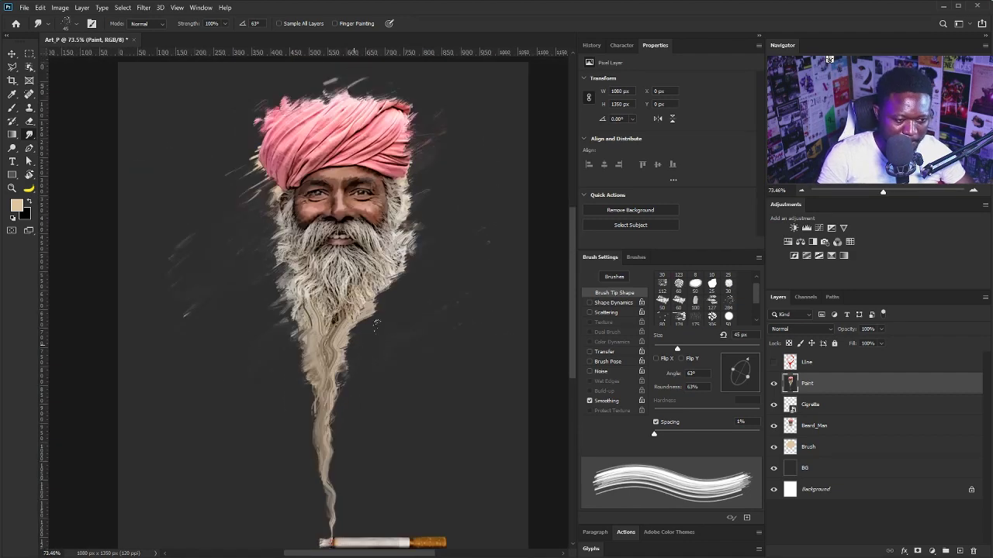
# Smudge the smoke column below the beard and rotate the 45 px brush tip to -104°.
pyautogui.moveTo(334, 409); pyautogui.dragTo(380, 409)
pyautogui.moveTo(310, 496)
pyautogui.mouseDown()
pyautogui.moveTo(315, 338)
pyautogui.moveTo(320, 350)
pyautogui.mouseUp()
pyautogui.press('Right')
pyautogui.press('Right')
pyautogui.hotkey('shift', 'Right')
pyautogui.hotkey('shift', 'Right')
pyautogui.hotkey('shift', 'Right')
pyautogui.hotkey('shift', 'Right')
pyautogui.hotkey('shift', 'Right')
pyautogui.hotkey('shift', 'Right')
pyautogui.hotkey('shift', 'Right')
pyautogui.hotkey('shift', 'Right')
pyautogui.hotkey('shift', 'Right')
pyautogui.hotkey('shift', 'Right')
pyautogui.hotkey('shift', 'Right')
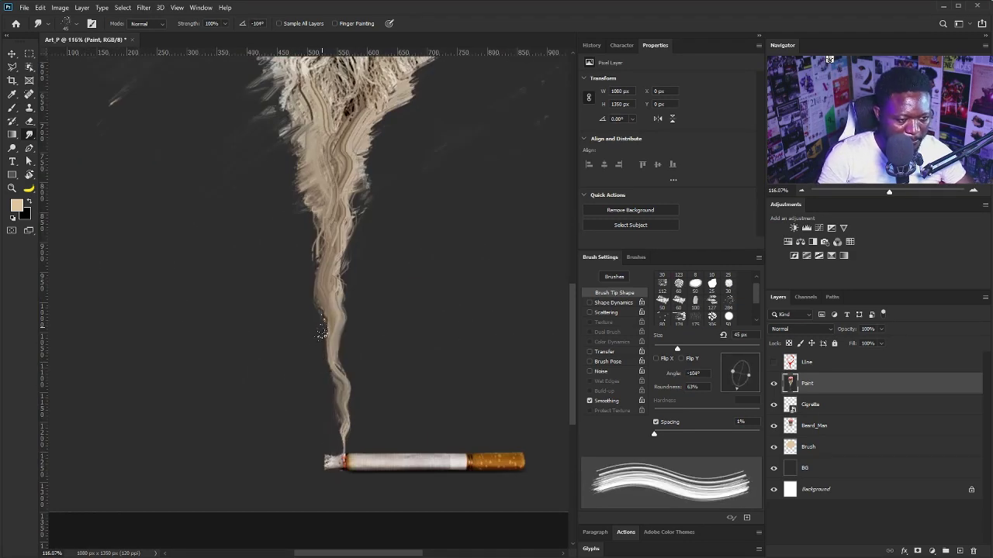
# Rotate the brush tip further and smudge down the lower smoke column toward the cigarette.
pyautogui.click(754, 365)
pyautogui.hotkey('shift', 'Right')
pyautogui.hotkey('shift', 'Right')
pyautogui.hotkey('shift', 'Right')
pyautogui.hotkey('shift', 'Right')
pyautogui.hotkey('shift', 'Right')
pyautogui.hotkey('shift', 'Right')
pyautogui.hotkey('shift', 'Right')
pyautogui.hotkey('shift', 'Right')
pyautogui.hotkey('shift', 'Right')
pyautogui.hotkey('shift', 'Right')
pyautogui.hotkey('shift', 'Right')
pyautogui.hotkey('shift', 'Right')
pyautogui.press('Right')
pyautogui.press('Right')
pyautogui.press('Right')
pyautogui.moveTo(349, 295)
pyautogui.mouseDown()
pyautogui.moveTo(357, 397)
pyautogui.moveTo(352, 387)
pyautogui.mouseUp()
# Flatten the 45 px brush tip to 35% roundness and angle it at 4°.
pyautogui.hotkey('shift', 'Left')
pyautogui.hotkey('shift', 'Left')
pyautogui.hotkey('shift', 'Left')
pyautogui.hotkey('shift', 'Left')
pyautogui.hotkey('shift', 'Left')
pyautogui.hotkey('shift', 'Left')
pyautogui.hotkey('shift', 'Left')
pyautogui.hotkey('shift', 'Left')
pyautogui.hotkey('shift', 'Left')
pyautogui.hotkey('shift', 'Left')
pyautogui.moveTo(741, 364); pyautogui.dragTo(741, 370)
pyautogui.press('Left')
pyautogui.press('Left')
pyautogui.press('Left')
pyautogui.press('Left')
pyautogui.press('Left')
pyautogui.press('Left')
pyautogui.press('Left')
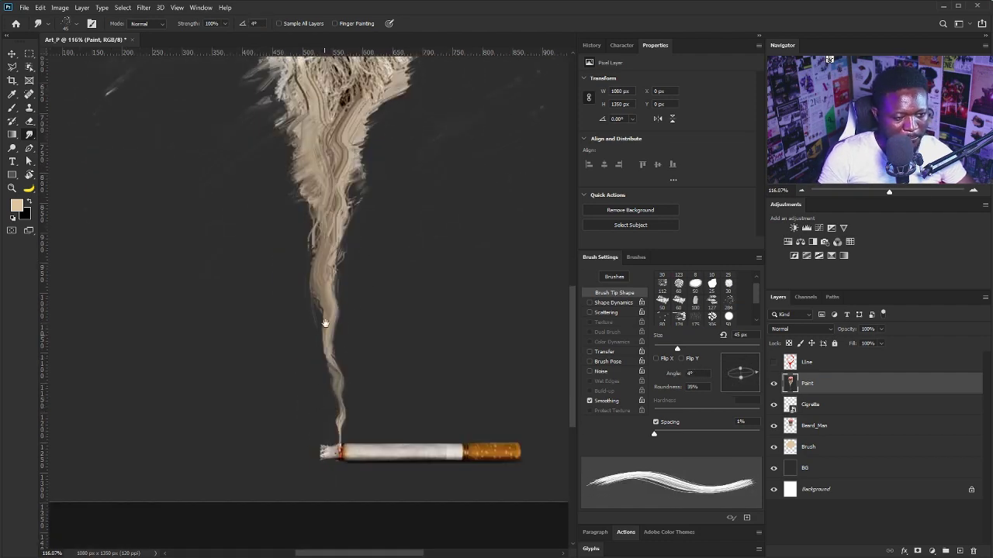
# Rotate the brush tip further and smudge the strands along the smoke column below the beard.
pyautogui.moveTo(325, 323); pyautogui.dragTo(299, 413)
pyautogui.hotkey('shift', 'Right')
pyautogui.hotkey('shift', 'Right')
pyautogui.hotkey('shift', 'Right')
pyautogui.hotkey('shift', 'Right')
pyautogui.hotkey('shift', 'Right')
pyautogui.hotkey('shift', 'Right')
pyautogui.hotkey('shift', 'Right')
pyautogui.hotkey('shift', 'Right')
pyautogui.hotkey('shift', 'Right')
pyautogui.hotkey('shift', 'Right')
pyautogui.hotkey('shift', 'Right')
pyautogui.hotkey('shift', 'Right')
pyautogui.hotkey('shift', 'Right')
pyautogui.press('Right')
pyautogui.press('Right')
pyautogui.press('Right')
pyautogui.press('Right')
pyautogui.press('Right')
pyautogui.press('Right')
pyautogui.press('Right')
pyautogui.press('Right')
pyautogui.moveTo(444, 295)
pyautogui.mouseDown()
pyautogui.moveTo(390, 305)
pyautogui.moveTo(364, 370)
pyautogui.mouseUp()
pyautogui.moveTo(395, 229); pyautogui.dragTo(437, 230)
pyautogui.moveTo(437, 230)
pyautogui.mouseDown()
pyautogui.moveTo(450, 229)
pyautogui.moveTo(415, 257)
pyautogui.moveTo(407, 303)
pyautogui.mouseUp()
# Set the smudge brush tip to 40 px with a 63° angle and 82% roundness.
pyautogui.hotkey('shift', 'Right')
pyautogui.hotkey('shift', 'Right')
pyautogui.hotkey('shift', 'Right')
pyautogui.hotkey('shift', 'Right')
pyautogui.hotkey('shift', 'Right')
pyautogui.hotkey('shift', 'Right')
pyautogui.press('Right')
pyautogui.press('Right')
pyautogui.press('Right')
pyautogui.press('Right')
pyautogui.press('Right')
pyautogui.press('Right')
pyautogui.press('Right')
pyautogui.press('Right')
pyautogui.press('[')
pyautogui.press('[')
pyautogui.press('[')
pyautogui.press('[')
pyautogui.press('[')
pyautogui.press('[')
pyautogui.press('[')
pyautogui.press('[')
pyautogui.press('[')
pyautogui.press('[')
pyautogui.press('[')
pyautogui.press(']')
pyautogui.press(']')
pyautogui.press(']')
pyautogui.press(']')
pyautogui.press(']')
pyautogui.press(']')
# Duplicate the Paint layer.
pyautogui.scroll(-4, 413, 308)
pyautogui.scroll(4, 336, 370)
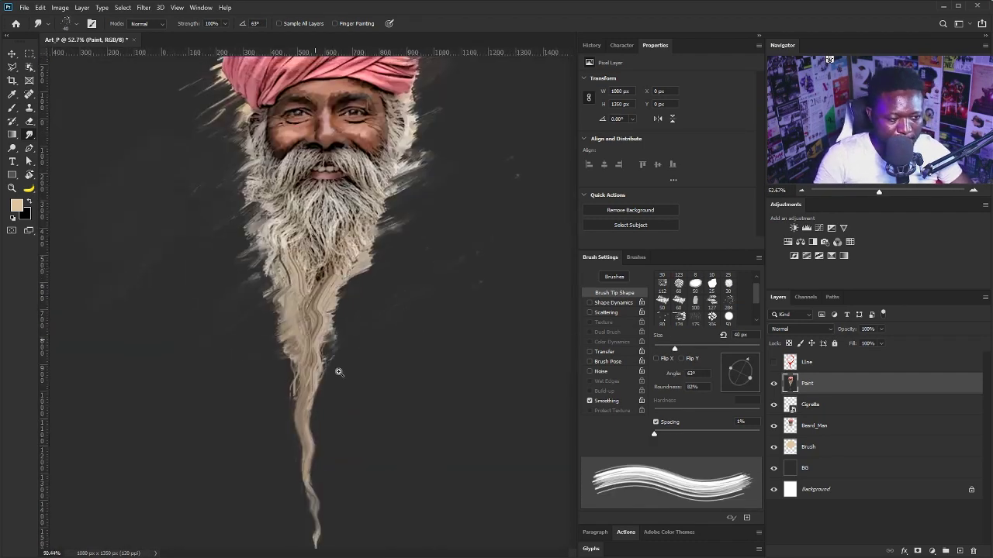
pyautogui.scroll(-2, 352, 314)
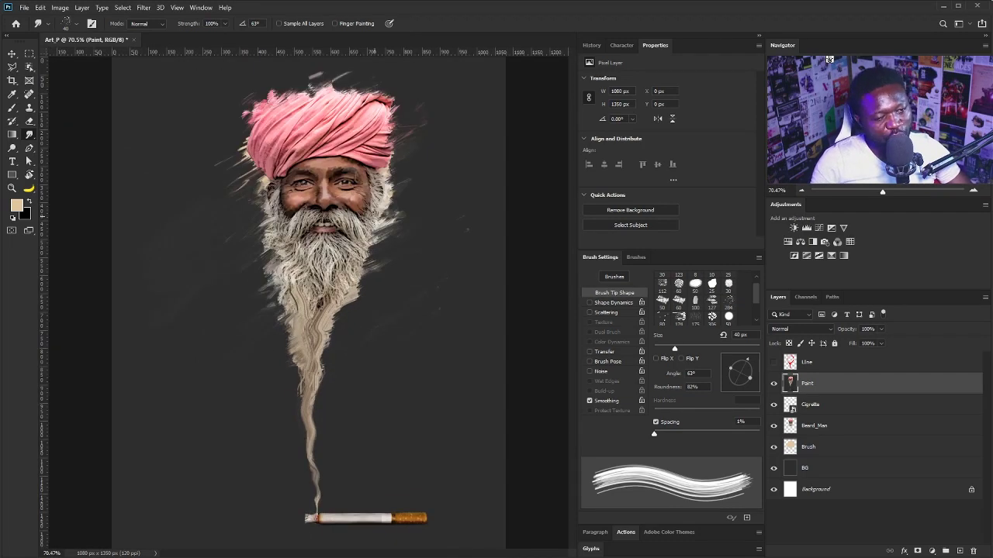
pyautogui.scroll(2, 264, 194)
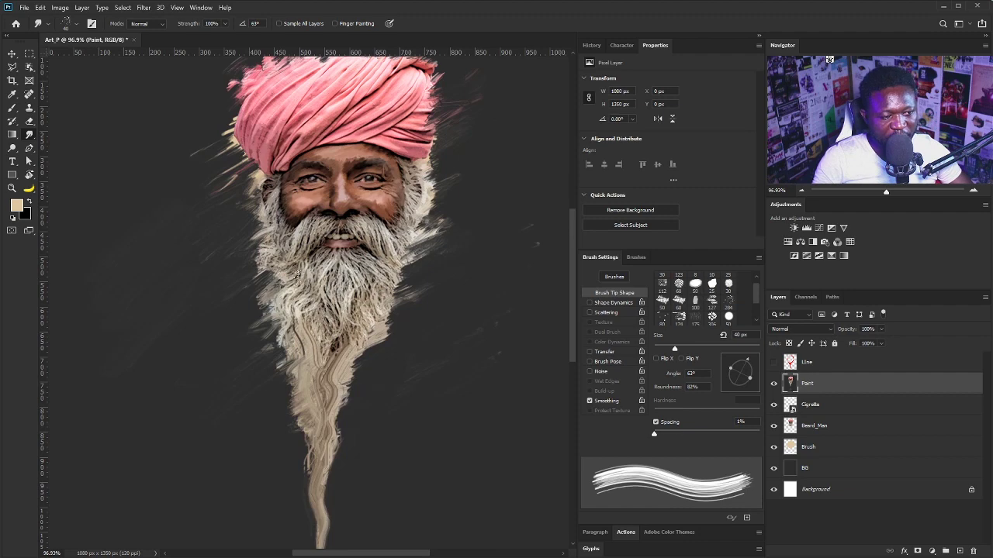
pyautogui.scroll(-1, 347, 201)
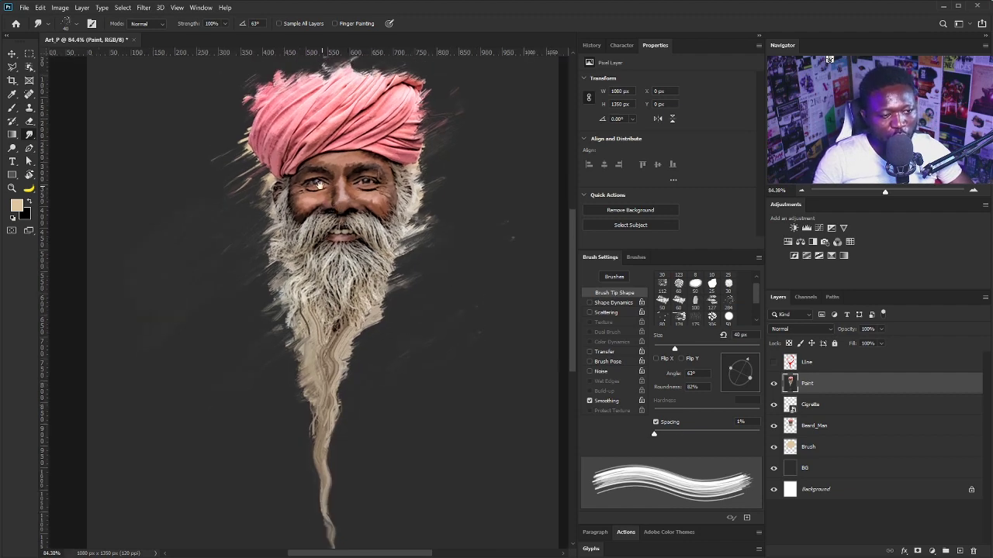
pyautogui.scroll(1, 335, 302)
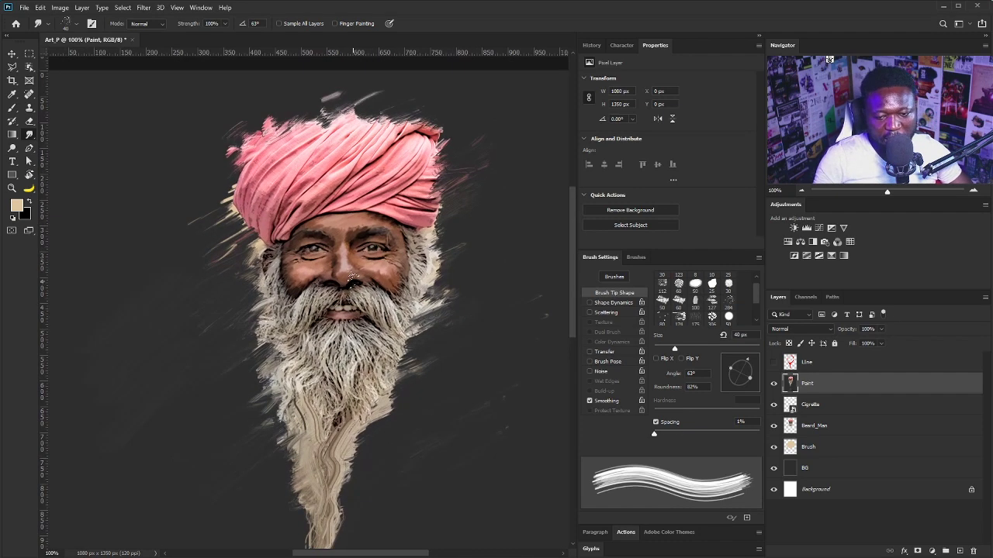
pyautogui.moveTo(902, 394)
pyautogui.mouseDown()
pyautogui.moveTo(931, 527)
pyautogui.moveTo(974, 551)
pyautogui.moveTo(962, 550)
pyautogui.mouseUp()
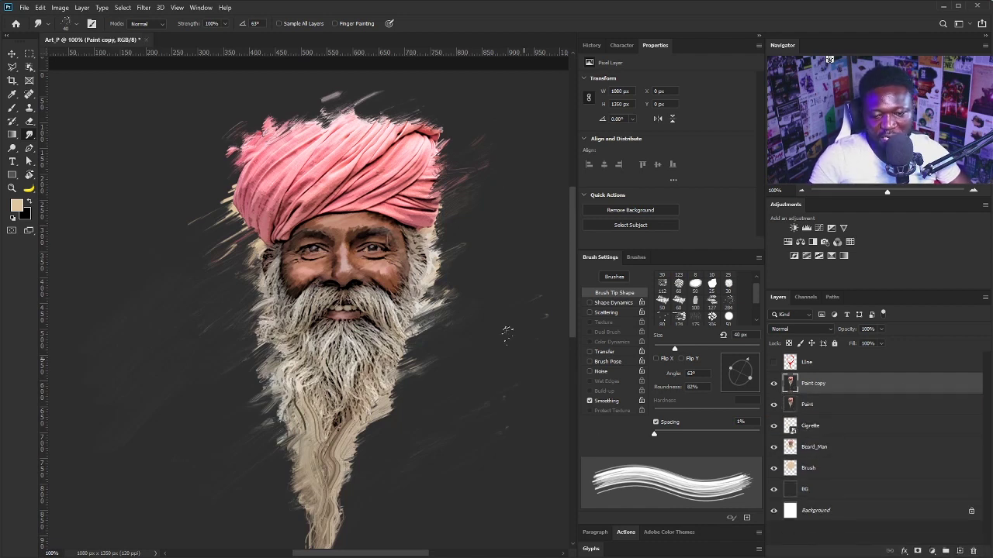
# Apply the Oil Paint filter to the Paint copy layer with stylization 2.3 and cleanliness 0.9.
pyautogui.click(143, 9)
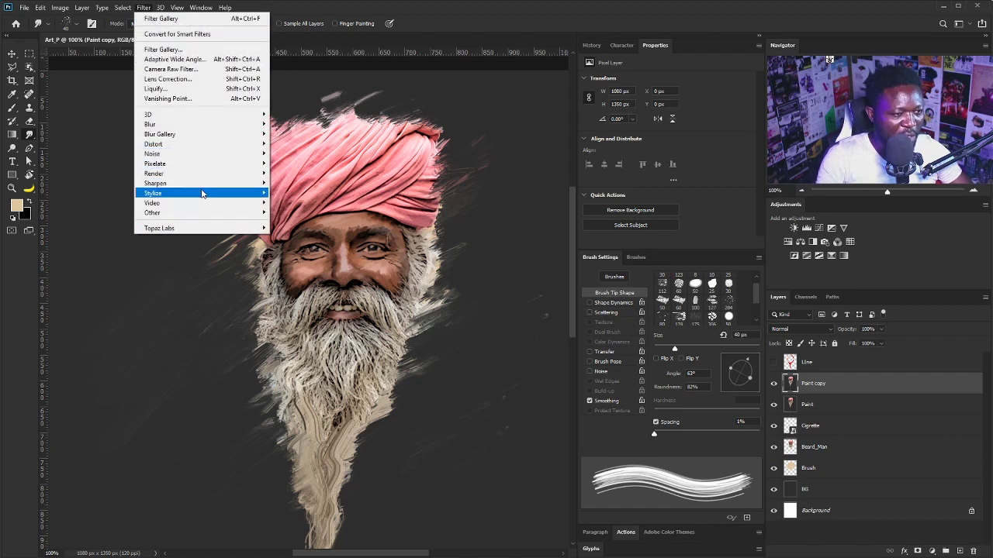
pyautogui.moveTo(202, 193)
pyautogui.click(304, 232)
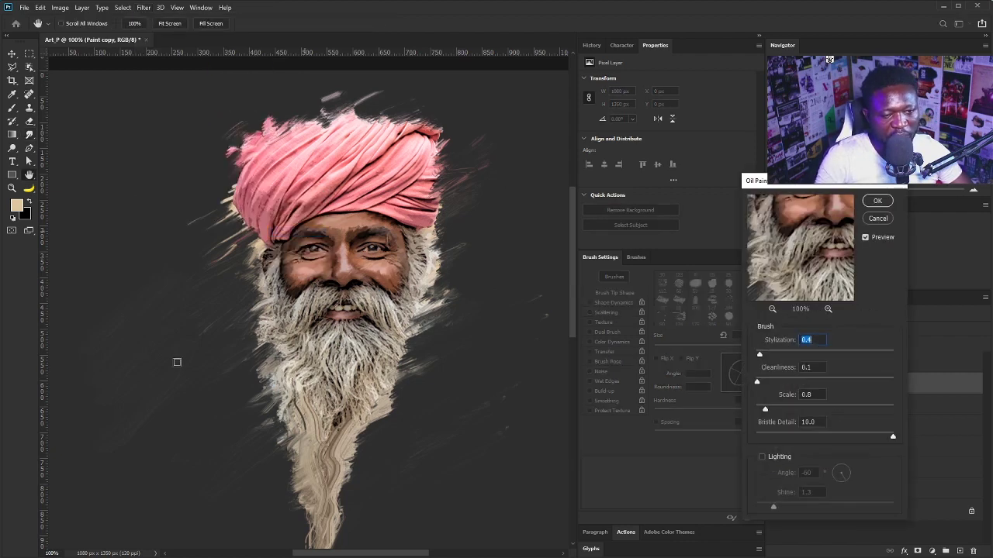
pyautogui.moveTo(760, 354); pyautogui.dragTo(786, 355)
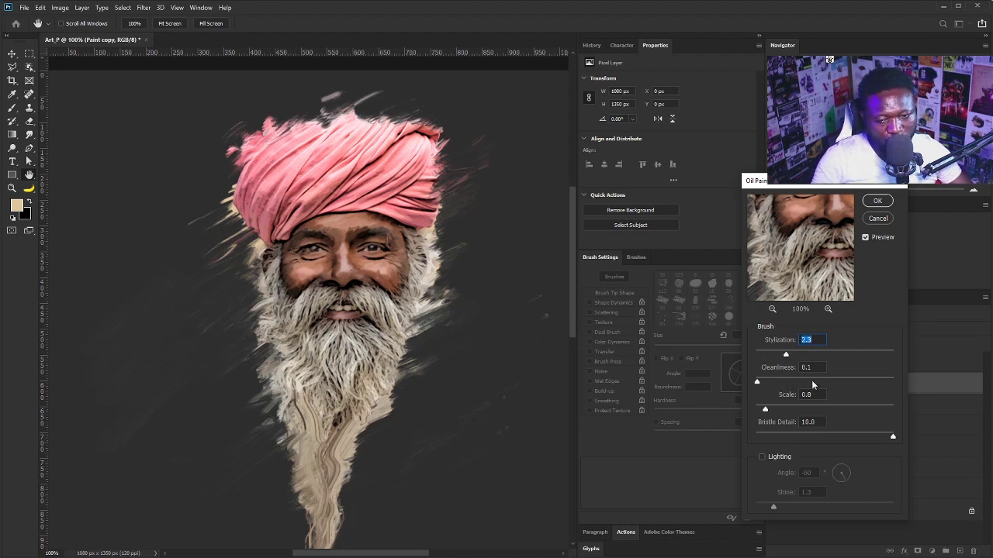
pyautogui.moveTo(757, 380); pyautogui.dragTo(768, 380)
pyautogui.click(293, 411)
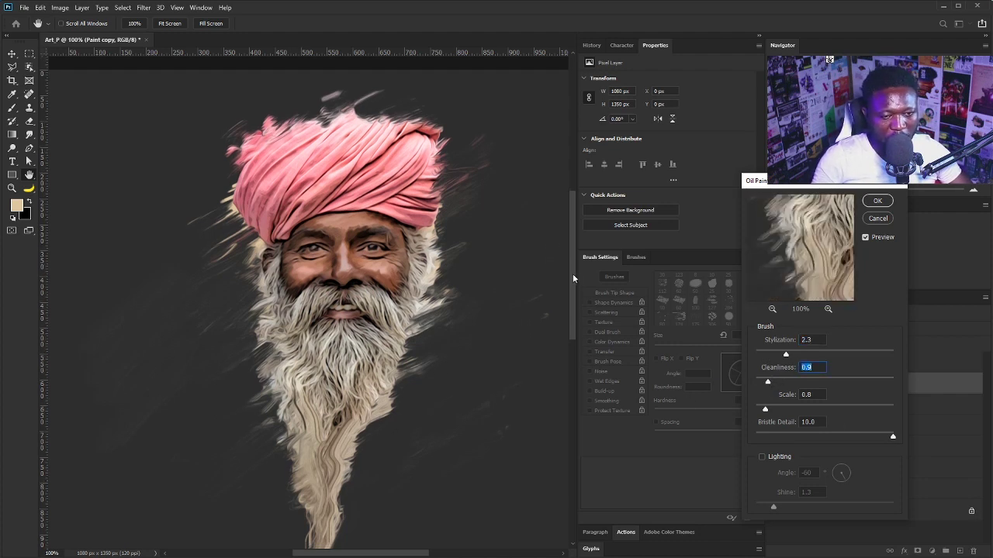
pyautogui.moveTo(572, 270); pyautogui.dragTo(575, 293)
pyautogui.click(864, 199)
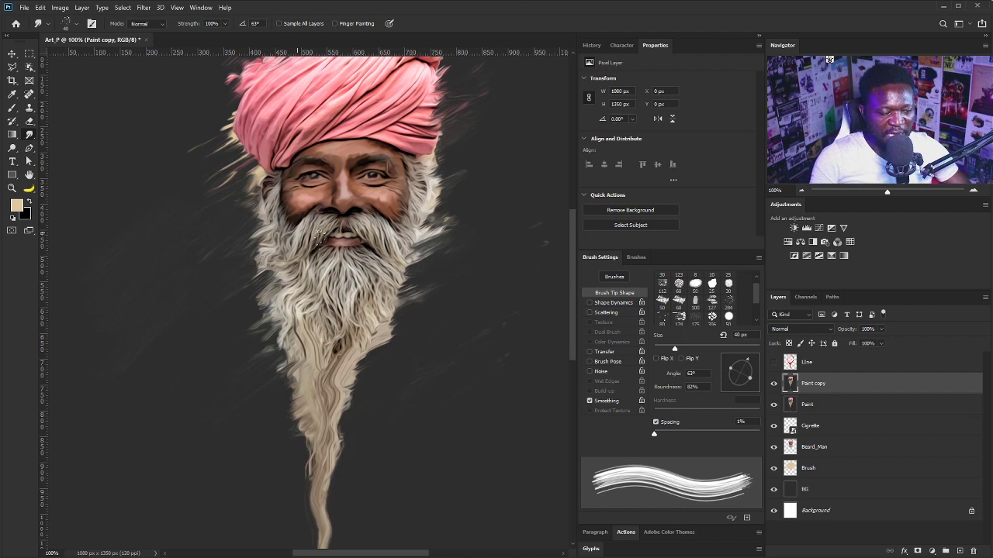
# Add a layer mask to the Paint copy layer and choose the soft round 30 px brush.
pyautogui.scroll(-3, 382, 215)
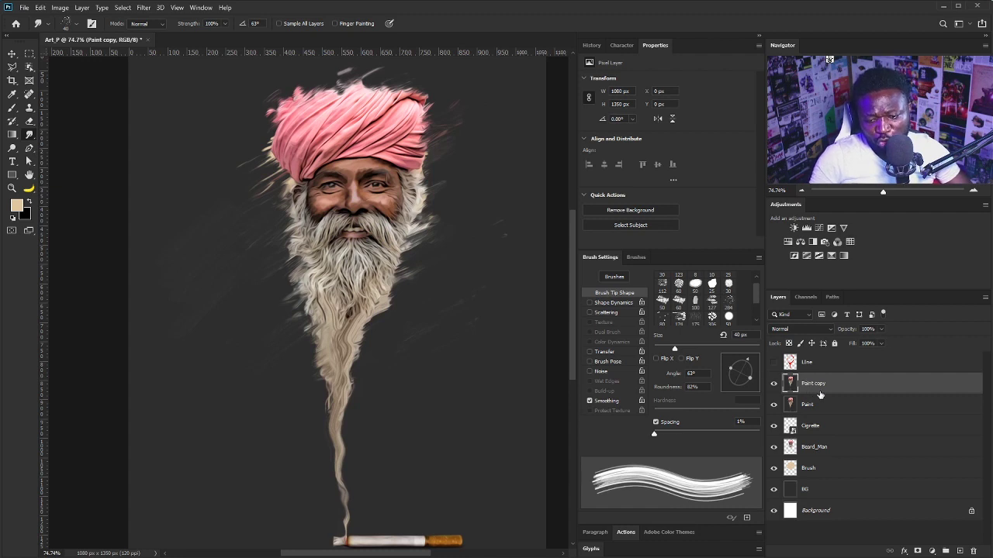
pyautogui.click(917, 552)
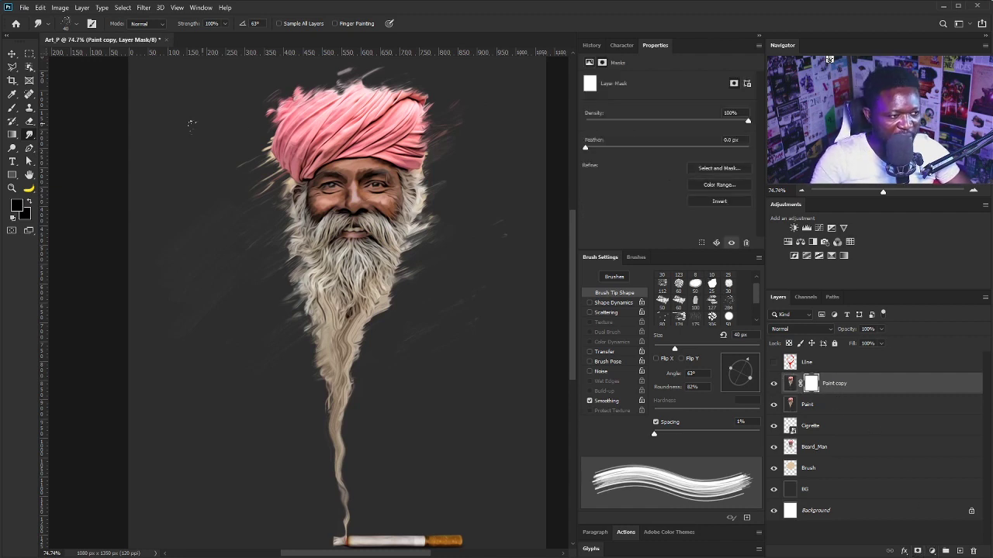
pyautogui.press('b')
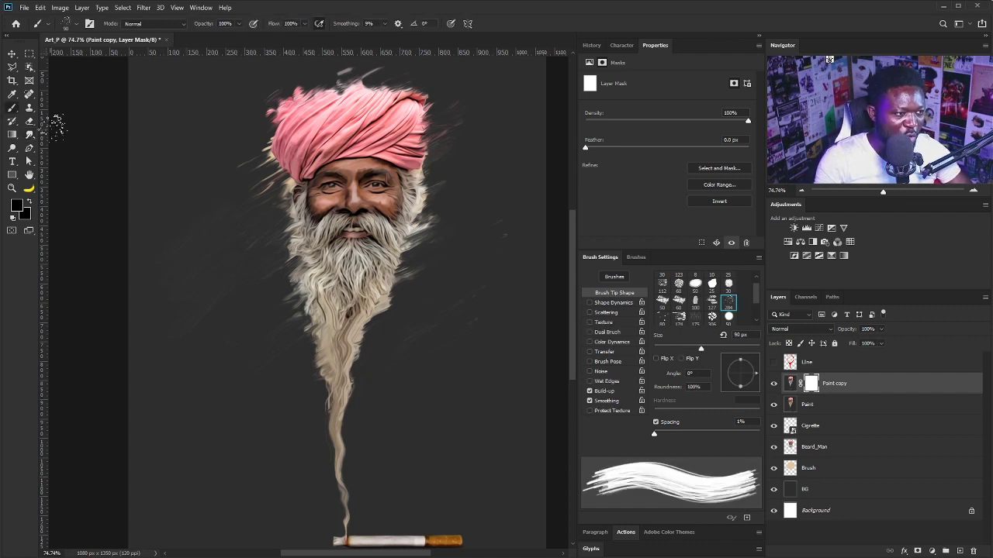
pyautogui.scroll(2, 753, 302)
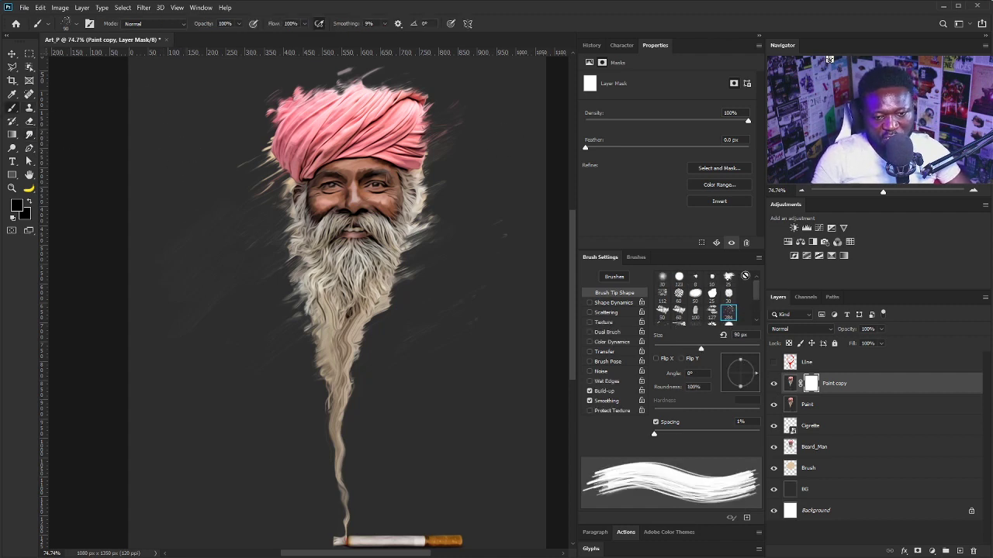
pyautogui.click(661, 279)
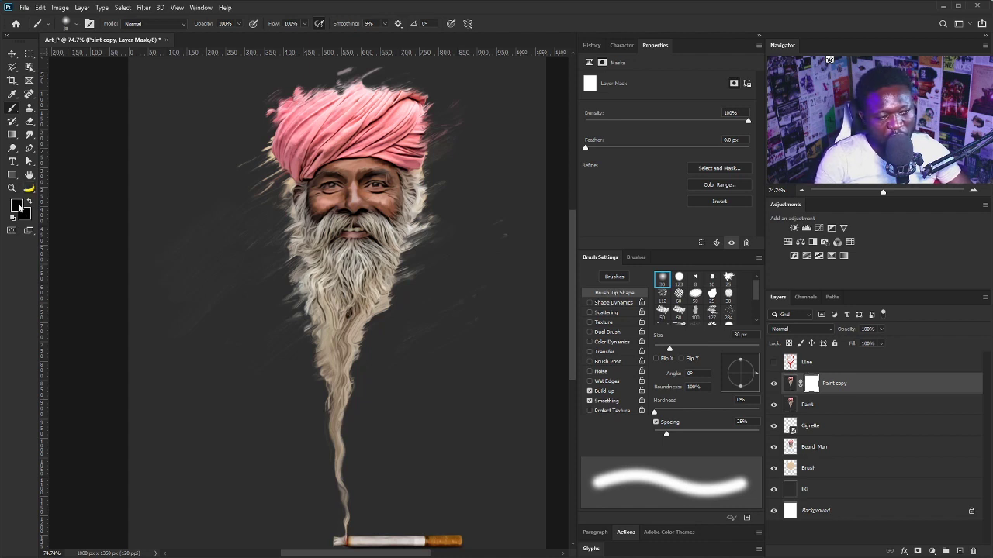
# Mask the oil paint effect off the face with the soft black brush, reducing it to 20 px for the mouth.
pyautogui.moveTo(319, 146); pyautogui.dragTo(362, 236)
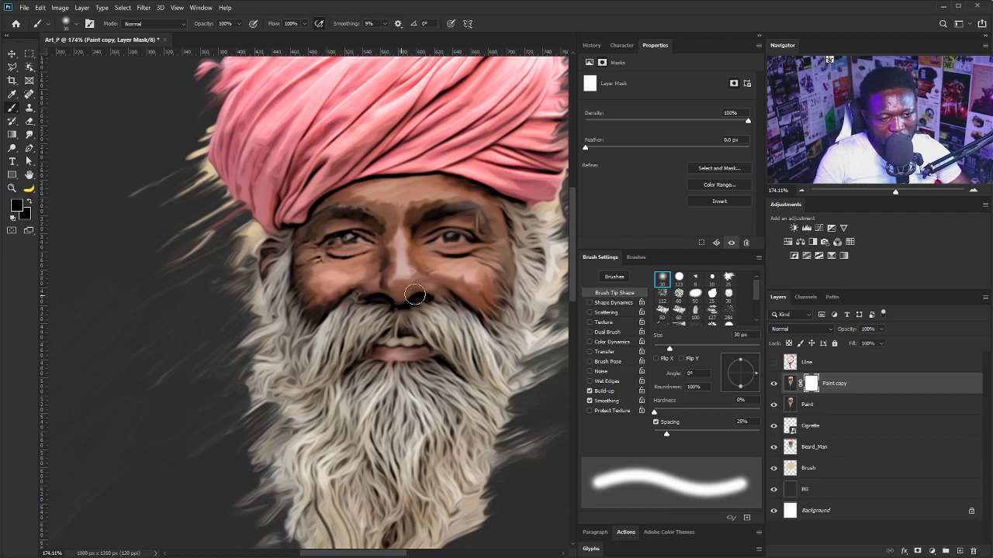
pyautogui.moveTo(334, 241)
pyautogui.mouseDown()
pyautogui.moveTo(426, 203)
pyautogui.moveTo(422, 298)
pyautogui.mouseUp()
pyautogui.press('[')
pyautogui.press('[')
pyautogui.press('[')
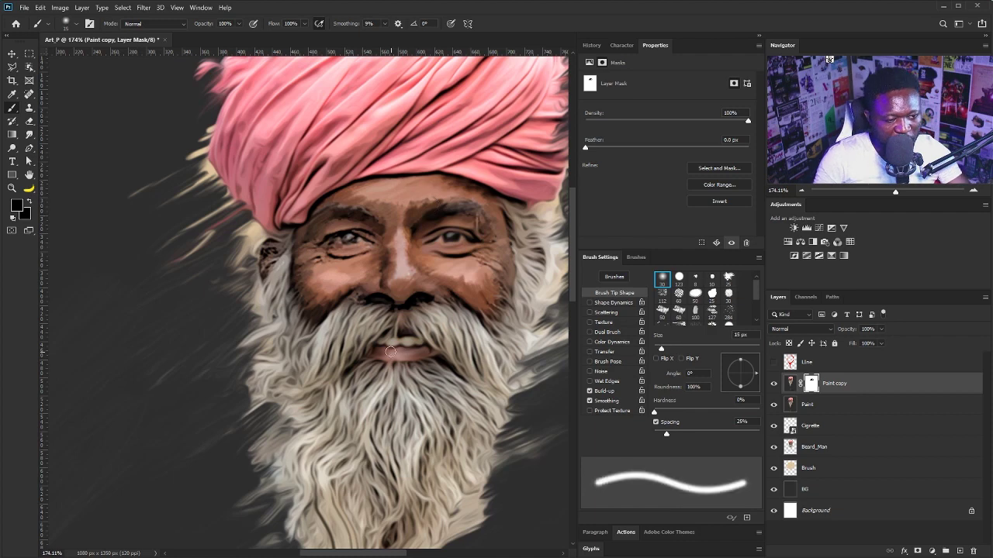
pyautogui.press(']')
pyautogui.moveTo(409, 344); pyautogui.dragTo(398, 351)
# Add a Curves adjustment above Paint copy, pull the curve down to darken the image, and invert its mask to black.
pyautogui.scroll(-7, 278, 227)
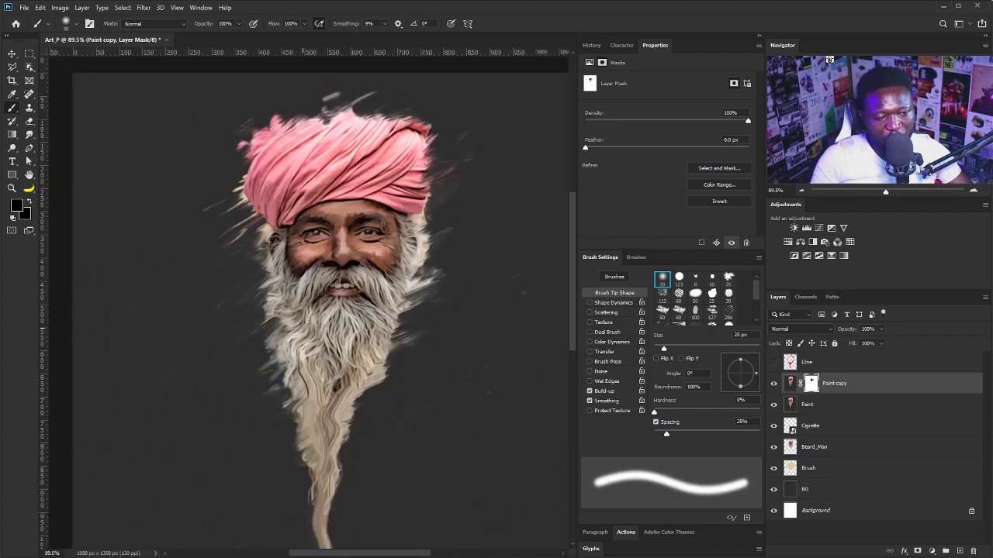
pyautogui.click(819, 228)
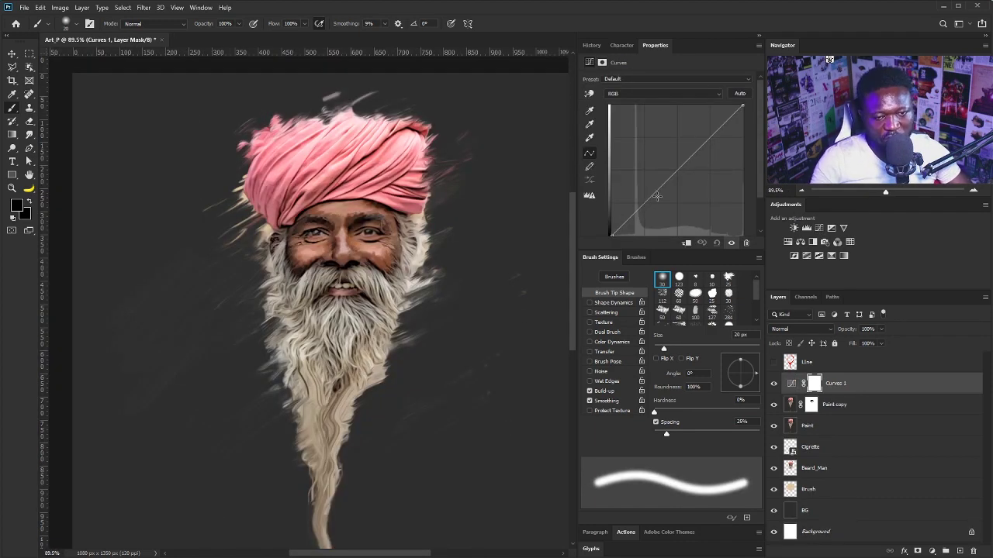
pyautogui.moveTo(657, 196); pyautogui.dragTo(669, 213)
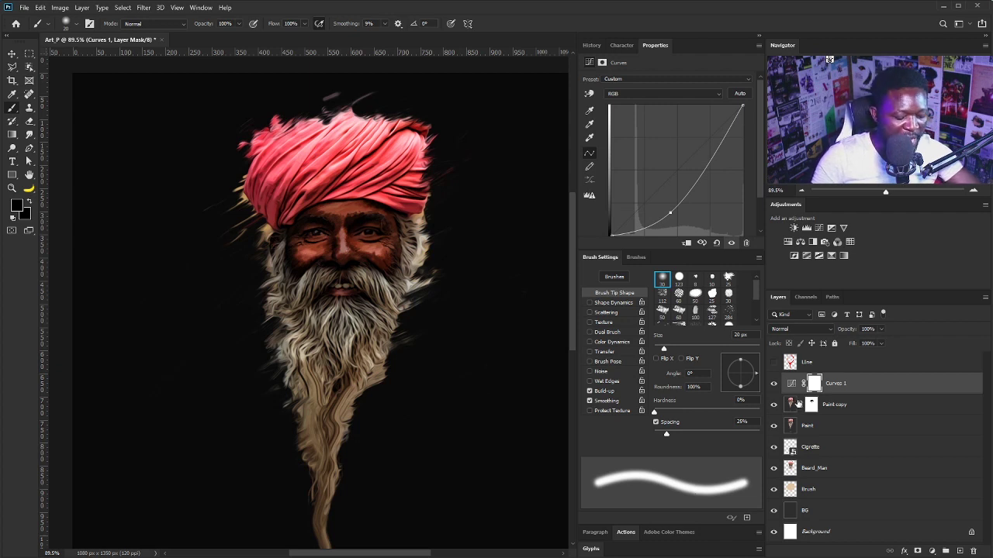
pyautogui.hotkey('ctrl', 'i')
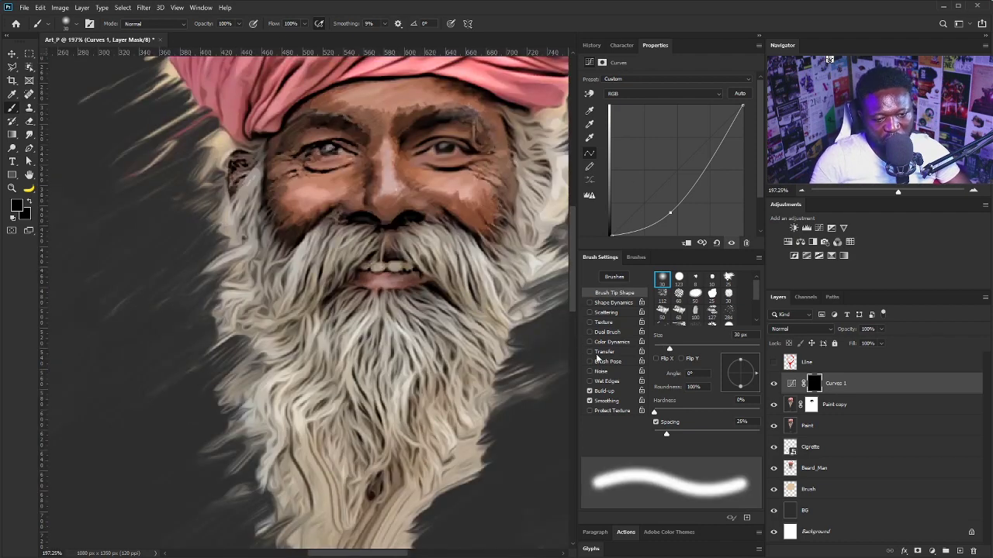
# Enable Transfer for the soft 30 px brush, with opacity controlled by pen pressure.
pyautogui.click(590, 352)
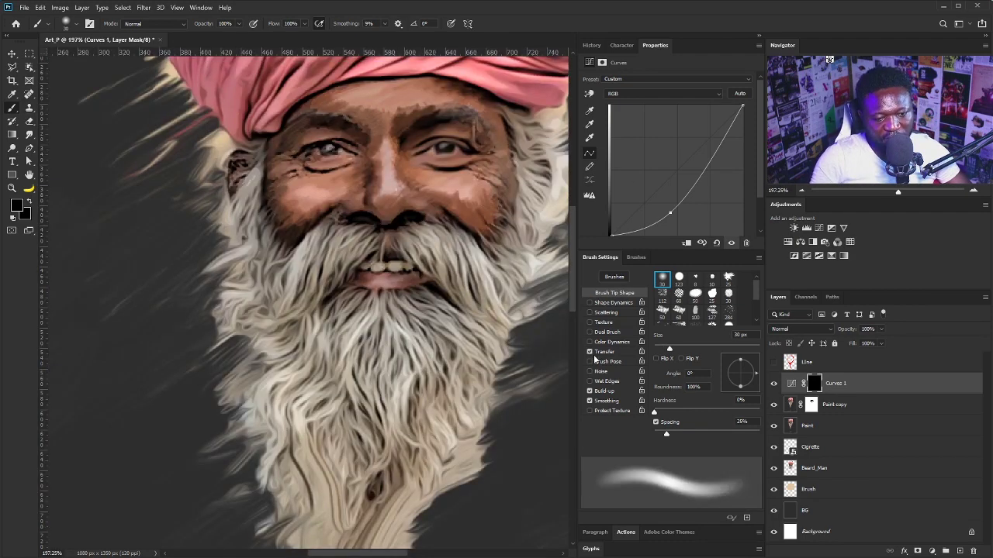
pyautogui.click(609, 353)
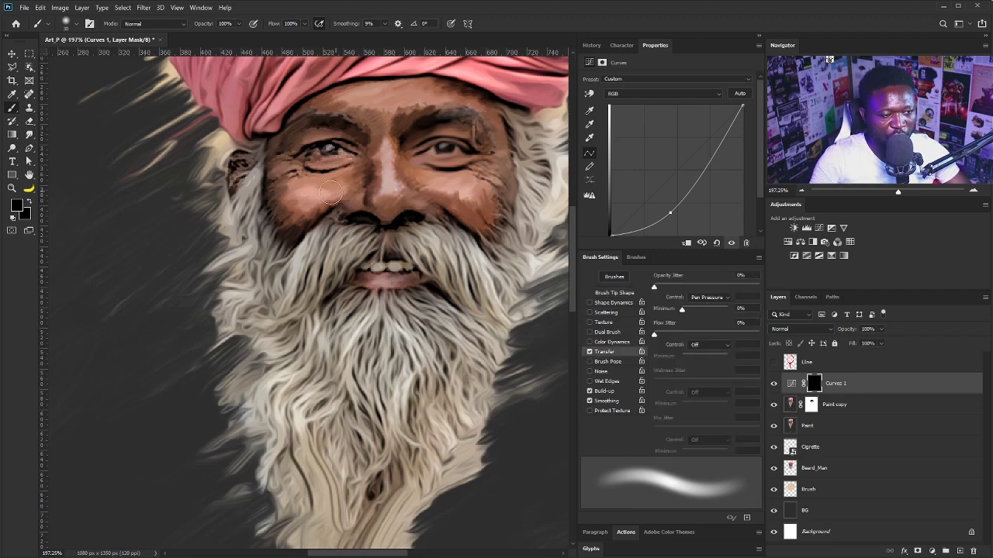
pyautogui.moveTo(310, 231); pyautogui.dragTo(282, 355)
# Set the foreground color to white (ffffff) and paint the darkening Curves mask over the face's shadow areas.
pyautogui.click(17, 205)
pyautogui.write('ffffff')
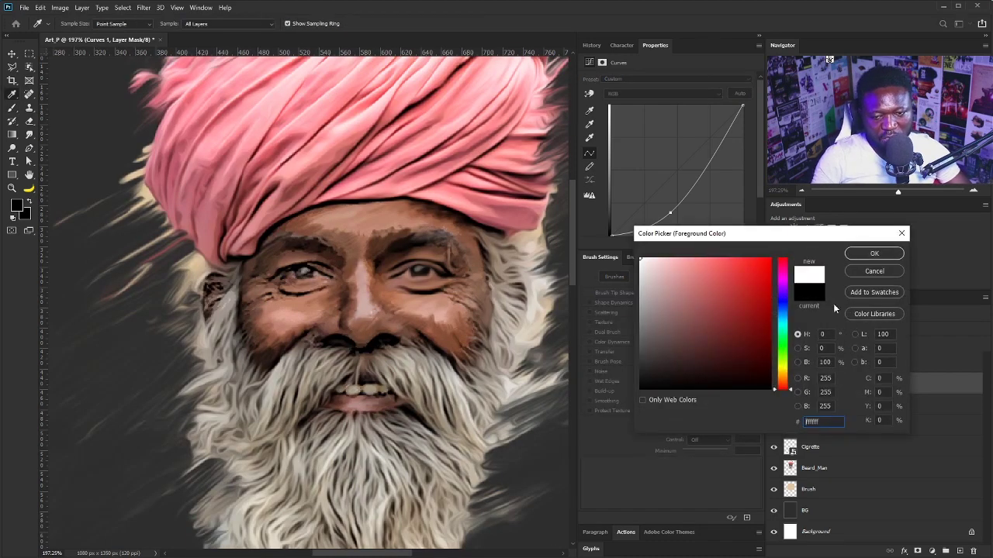
pyautogui.click(874, 253)
pyautogui.press('b')
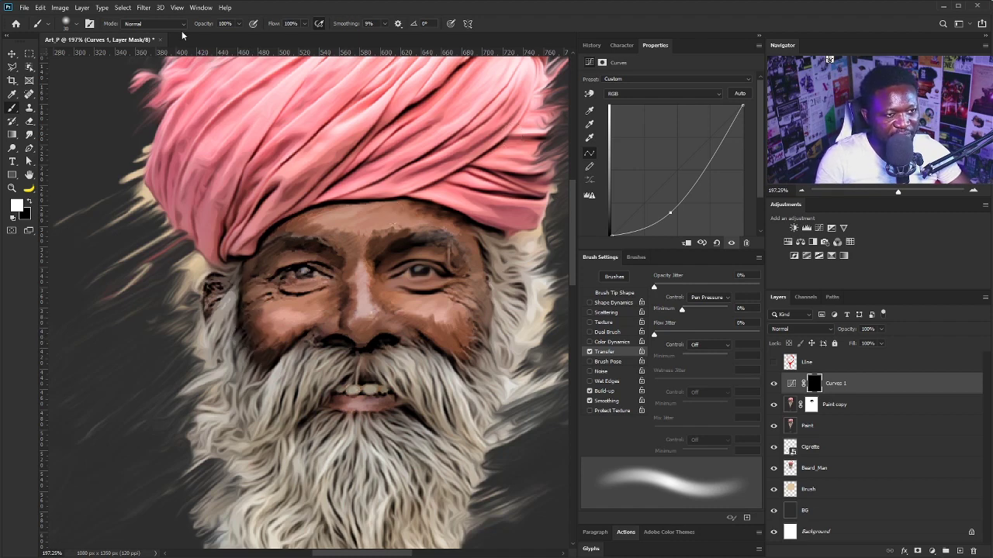
pyautogui.moveTo(304, 24); pyautogui.dragTo(262, 42)
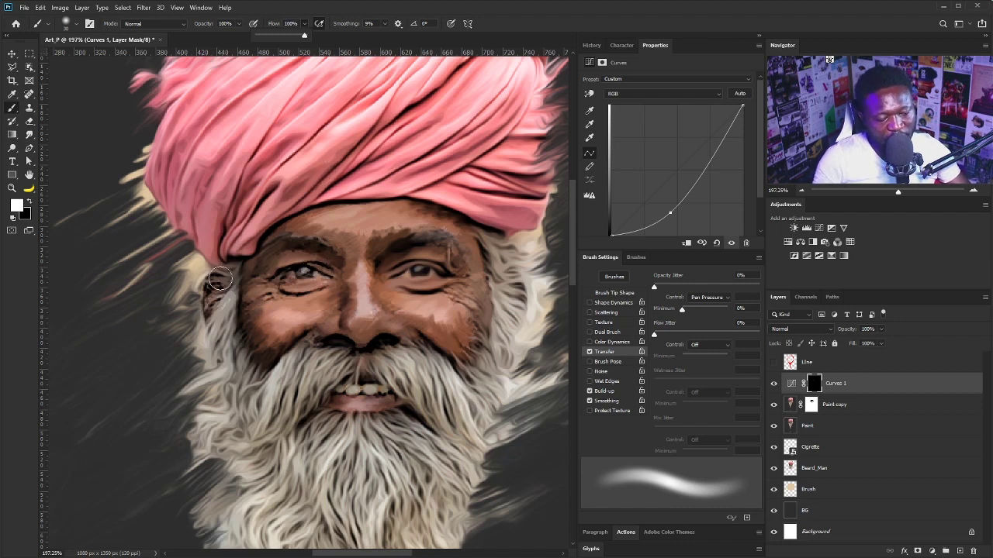
pyautogui.click(252, 272)
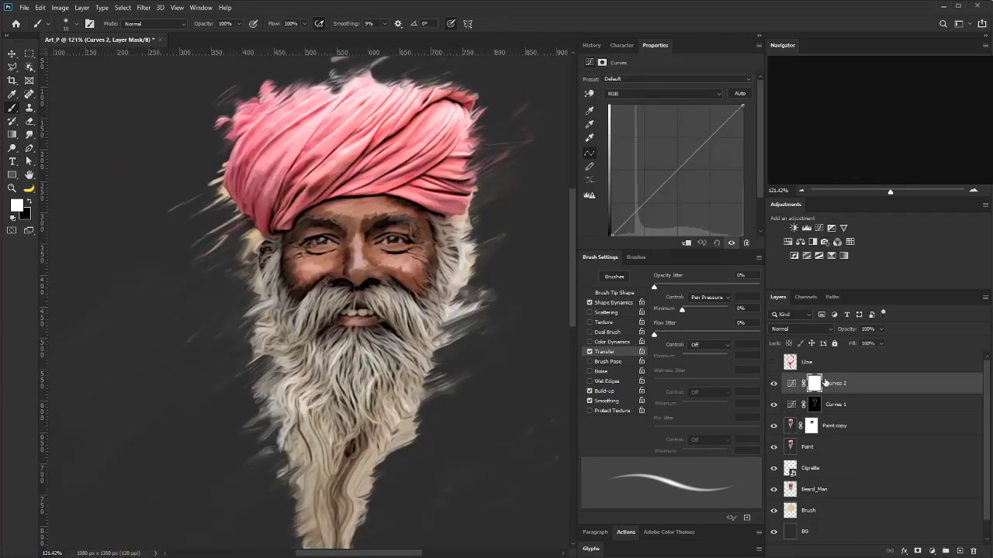
# Raise the Curves 2 midtones to brighten the image and invert the layer's mask to black.
pyautogui.moveTo(681, 159); pyautogui.dragTo(677, 144)
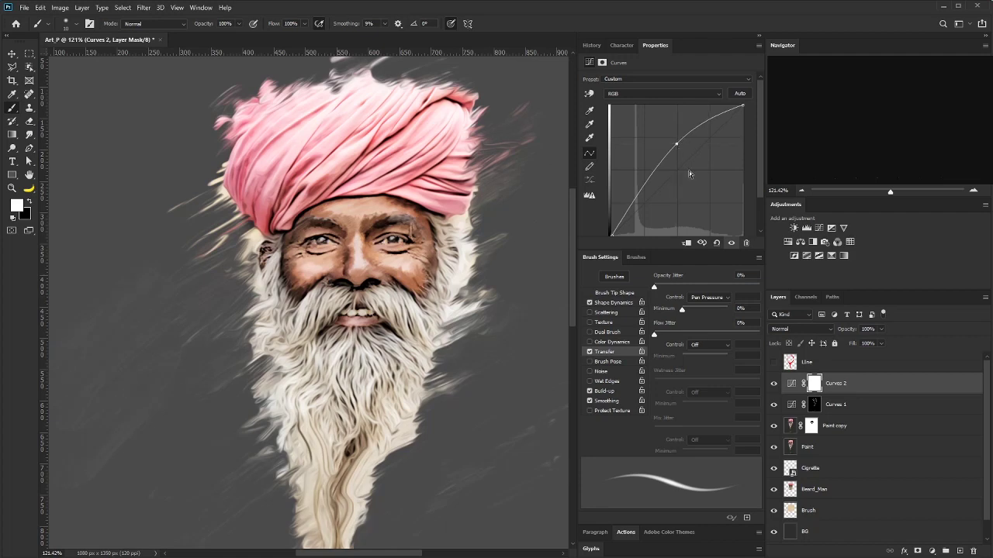
pyautogui.hotkey('ctrl', 'i')
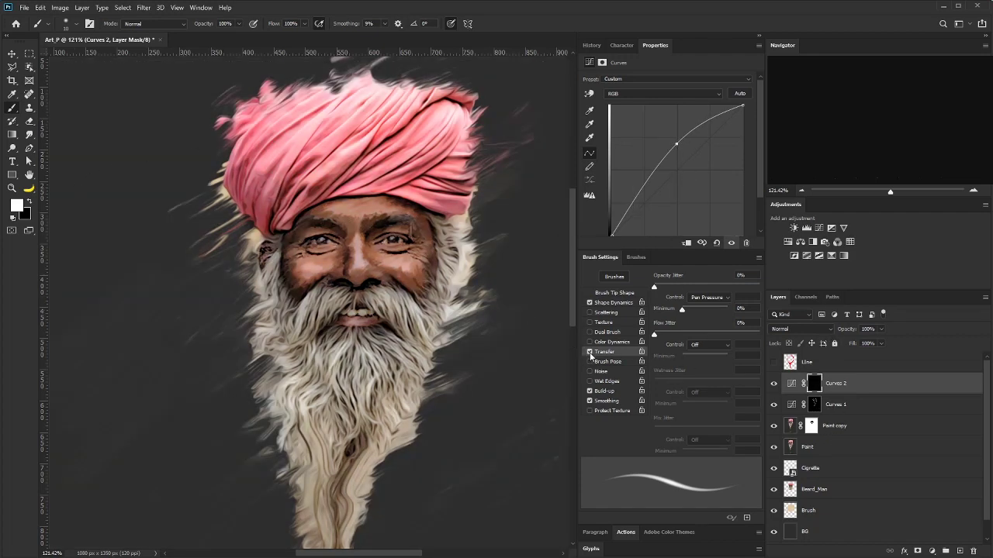
# Turn on pen pressure for brush size, shrink the brush, and paint fine highlights around the eyes on the Curves 2 mask.
pyautogui.scroll(4, 444, 201)
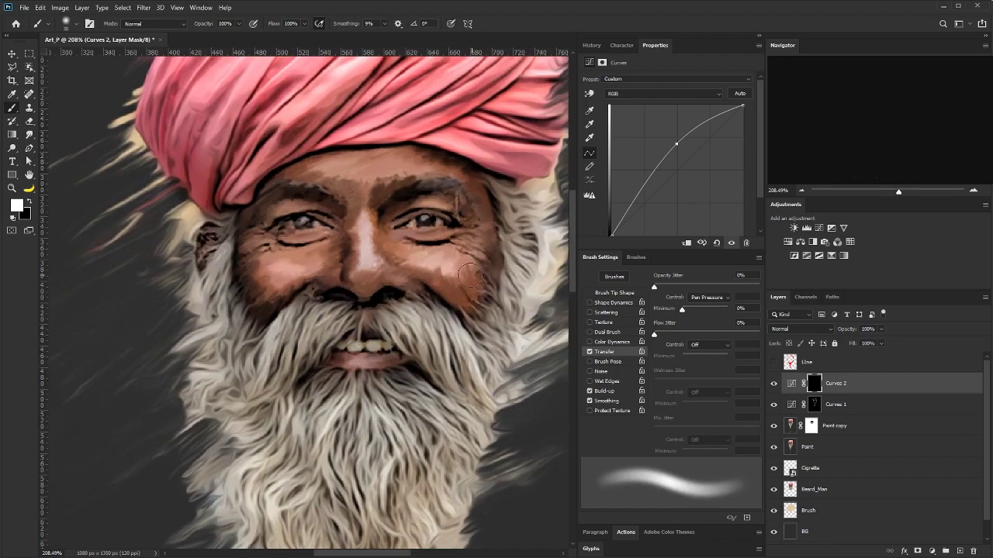
pyautogui.scroll(4, 284, 217)
pyautogui.click(450, 24)
pyautogui.press('[')
pyautogui.press('[')
pyautogui.press('[')
pyautogui.press('[')
pyautogui.press('[')
pyautogui.press('[')
pyautogui.press('[')
pyautogui.press('[')
pyautogui.moveTo(297, 259)
pyautogui.mouseDown()
pyautogui.moveTo(359, 253)
pyautogui.moveTo(369, 214)
pyautogui.mouseUp()
pyautogui.moveTo(504, 241); pyautogui.dragTo(283, 244)
pyautogui.moveTo(341, 251); pyautogui.dragTo(411, 261)
pyautogui.moveTo(353, 240); pyautogui.dragTo(388, 237)
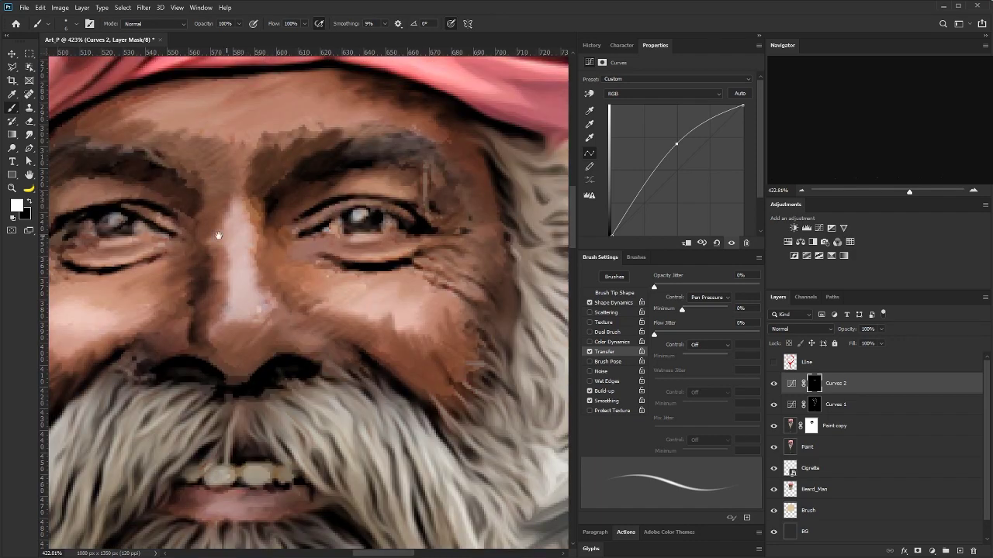
# Paint highlights onto the beard, moustache and side hair strands on the Curves 2 mask with a 15 px brush.
pyautogui.scroll(-5, 219, 236)
pyautogui.scroll(2, 301, 315)
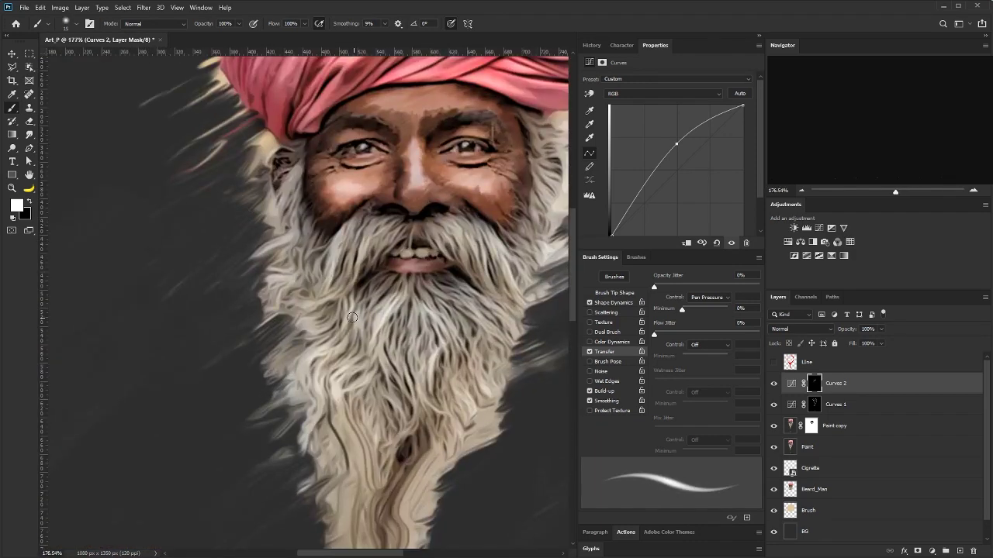
pyautogui.hscroll(3, 353, 318)
pyautogui.moveTo(390, 298); pyautogui.dragTo(415, 363)
pyautogui.moveTo(338, 321); pyautogui.dragTo(339, 427)
pyautogui.moveTo(447, 245); pyautogui.dragTo(470, 228)
pyautogui.moveTo(476, 185); pyautogui.dragTo(488, 163)
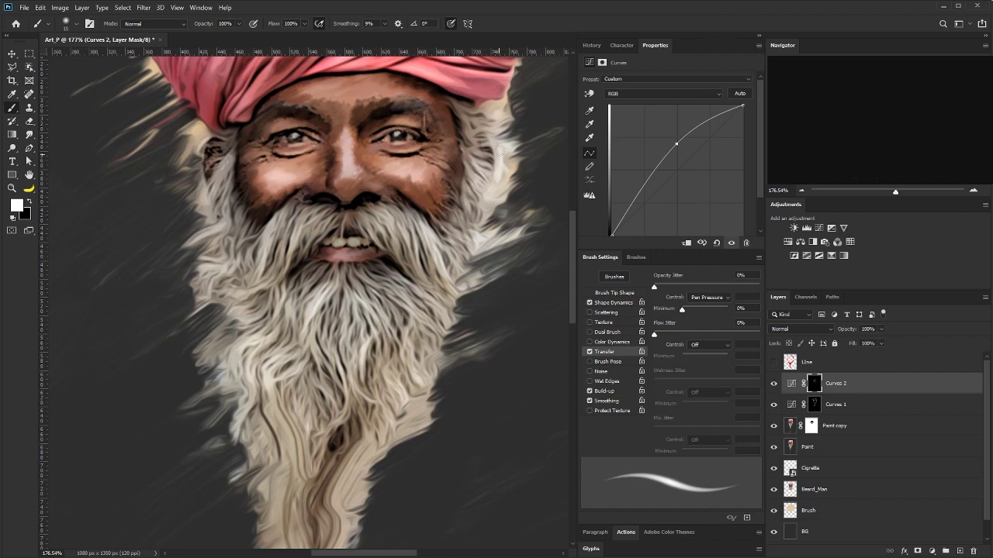
pyautogui.moveTo(226, 163); pyautogui.dragTo(204, 192)
pyautogui.moveTo(268, 253); pyautogui.dragTo(270, 234)
pyautogui.moveTo(291, 228); pyautogui.dragTo(313, 212)
pyautogui.moveTo(372, 209); pyautogui.dragTo(388, 228)
# Paint highlights onto the twisting smoke strands below the beard on the Curves 2 mask.
pyautogui.moveTo(351, 475); pyautogui.dragTo(342, 225)
pyautogui.moveTo(332, 251); pyautogui.dragTo(318, 336)
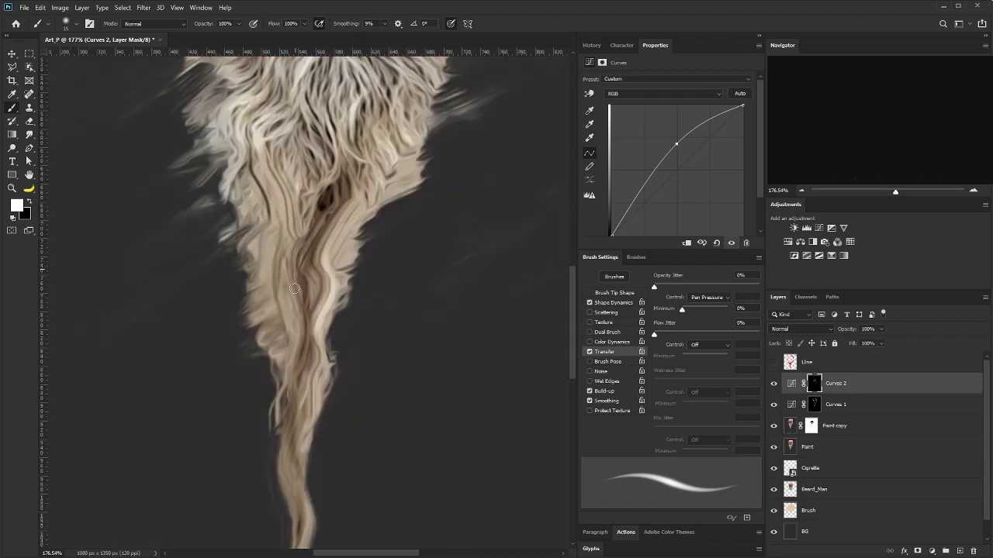
pyautogui.moveTo(298, 280); pyautogui.dragTo(289, 350)
pyautogui.moveTo(298, 377)
pyautogui.mouseDown()
pyautogui.moveTo(295, 223)
pyautogui.moveTo(298, 284)
pyautogui.mouseUp()
pyautogui.moveTo(302, 250); pyautogui.dragTo(309, 350)
# Reduce the brush size to 10 px and paint finer highlights along the smoke and lower beard strands on the Curves 2 mask.
pyautogui.click(615, 293)
pyautogui.click(659, 349)
pyautogui.moveTo(313, 228); pyautogui.dragTo(303, 295)
pyautogui.moveTo(301, 321)
pyautogui.mouseDown()
pyautogui.moveTo(306, 399)
pyautogui.moveTo(287, 181)
pyautogui.mouseUp()
pyautogui.moveTo(288, 233); pyautogui.dragTo(299, 318)
pyautogui.moveTo(260, 104); pyautogui.dragTo(288, 353)
pyautogui.scroll(-5, 288, 353)
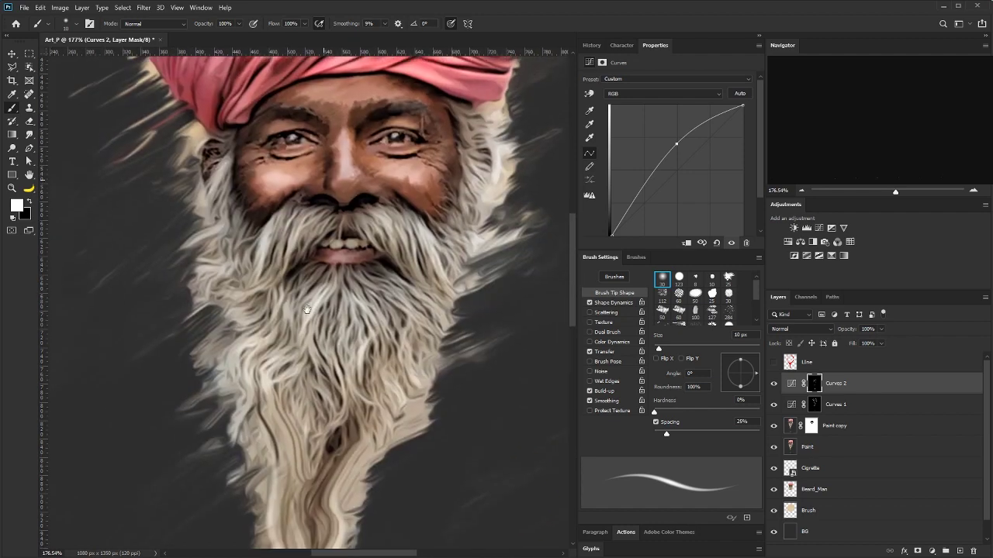
pyautogui.scroll(-2, 324, 285)
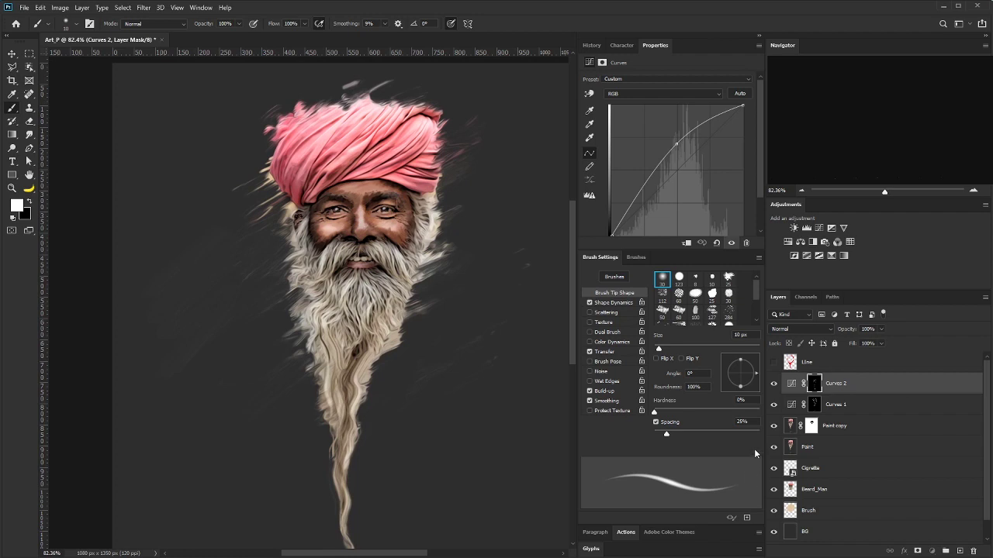
# Stamp all visible layers into a new layer above Curves 2 and sharpen it with the Unsharp Mask filter.
pyautogui.hotkey('ctrl', 'shift', 'alt', 'n')
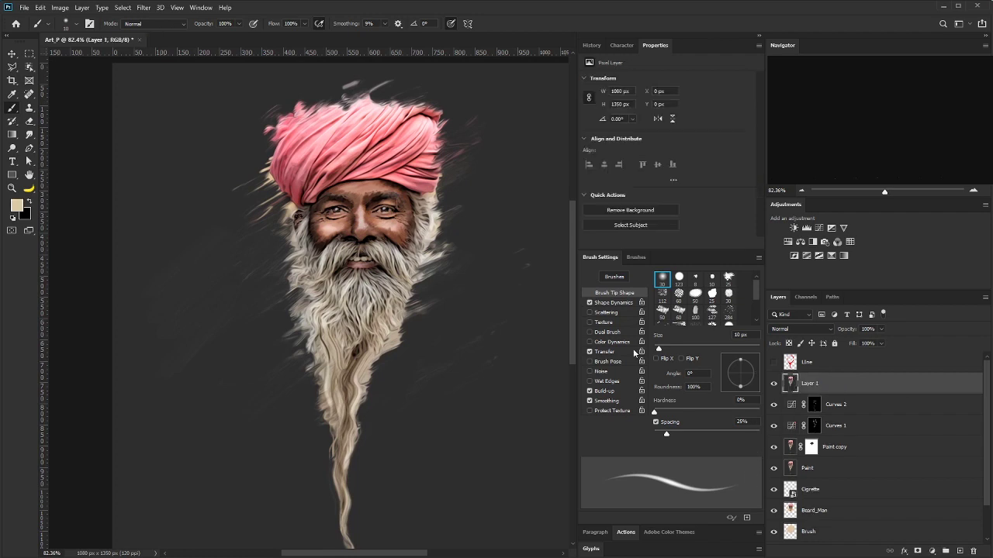
pyautogui.click(144, 7)
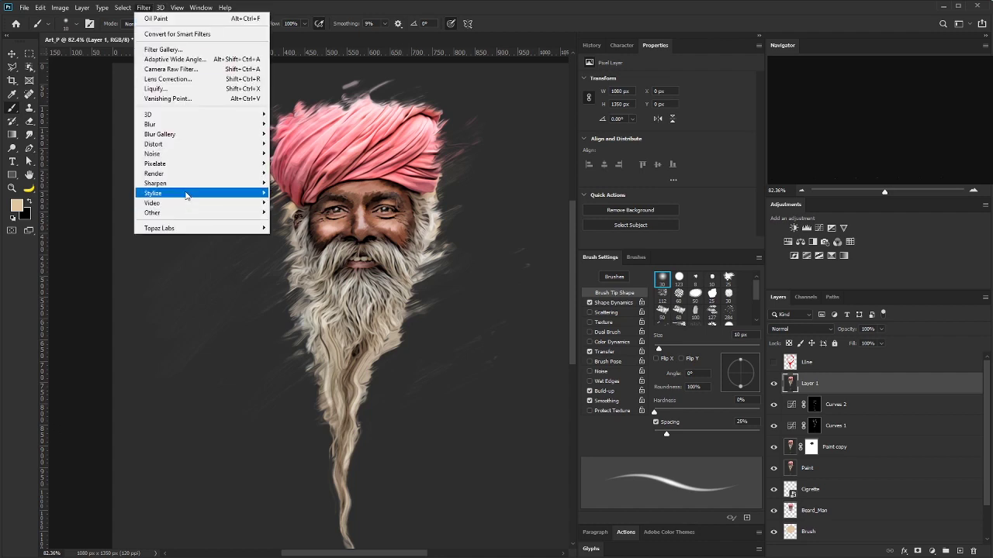
pyautogui.moveTo(187, 186)
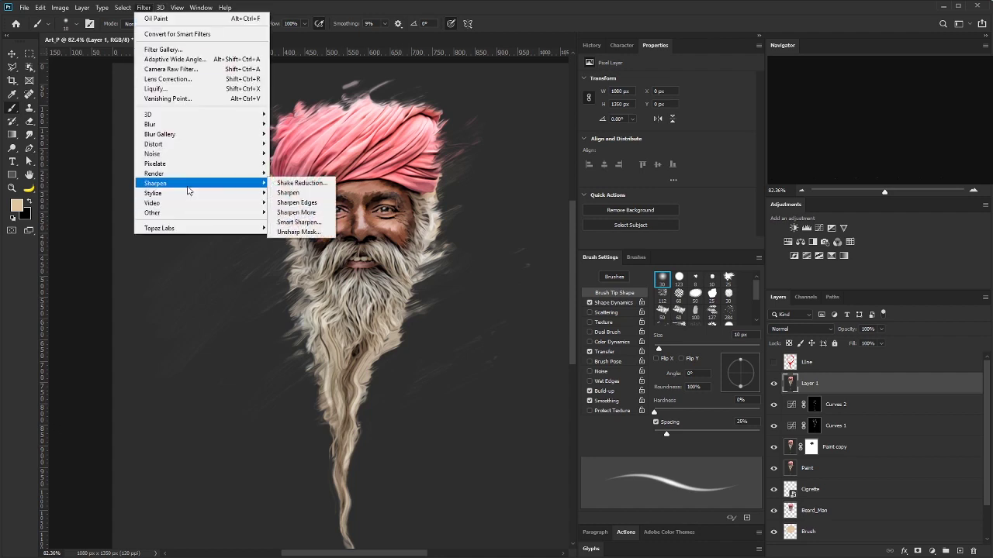
pyautogui.click(299, 230)
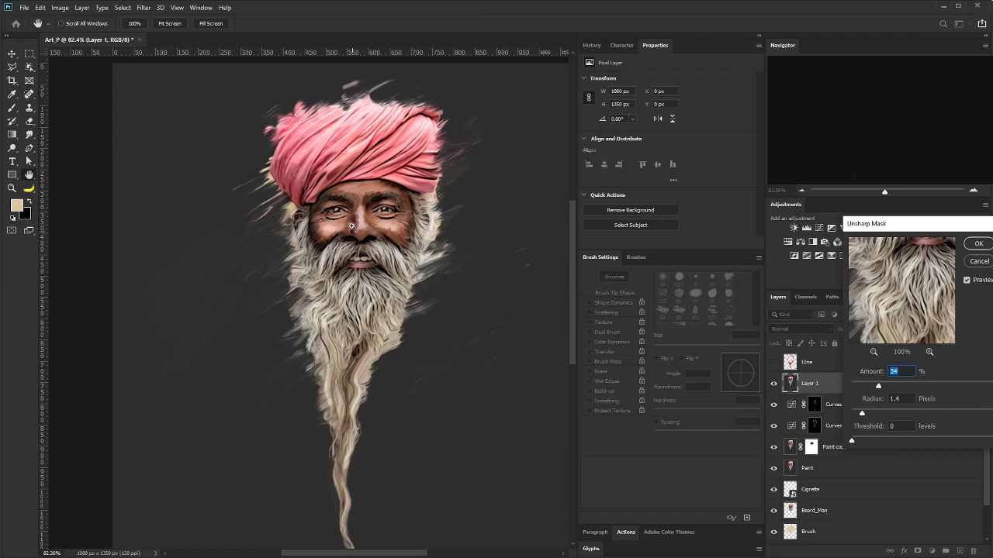
pyautogui.scroll(3, 353, 227)
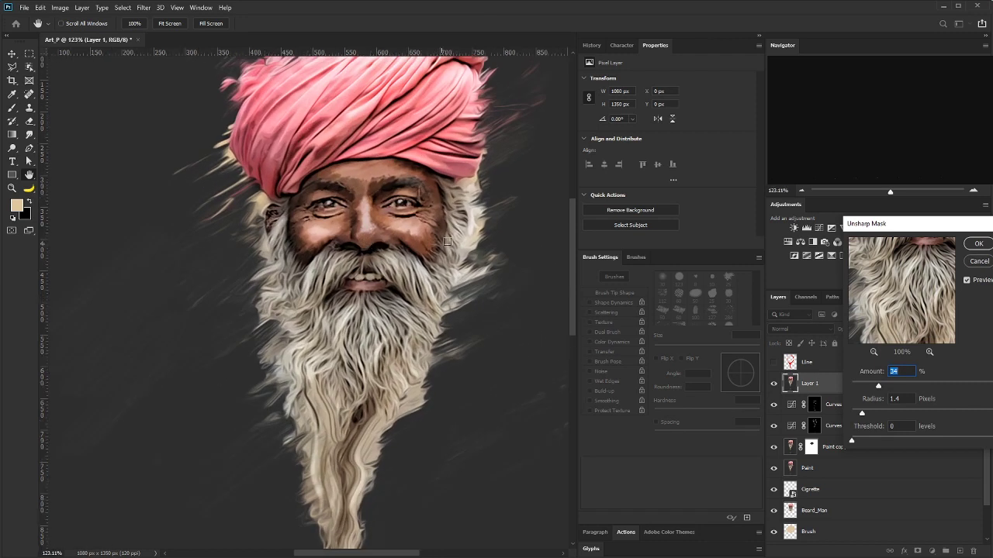
pyautogui.moveTo(871, 401); pyautogui.dragTo(888, 386)
pyautogui.moveTo(892, 414); pyautogui.dragTo(871, 389)
pyautogui.click(978, 244)
pyautogui.press('b')
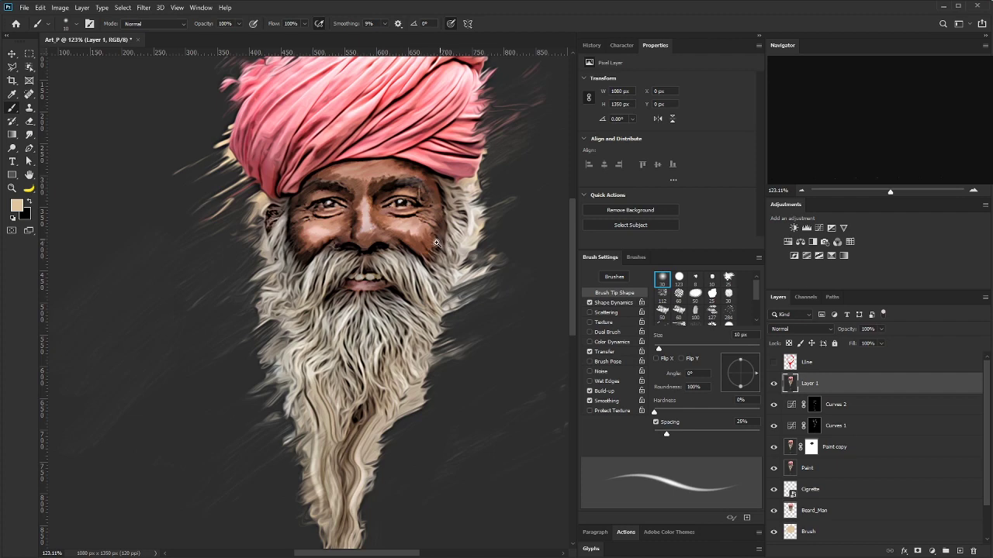
# Place the preview16 parchment texture above Layer 1 and scale it to about 117% so it covers the whole canvas.
pyautogui.scroll(-3, 409, 286)
pyautogui.moveTo(409, 285); pyautogui.dragTo(415, 288)
pyautogui.hotkey('ctrl', '0')
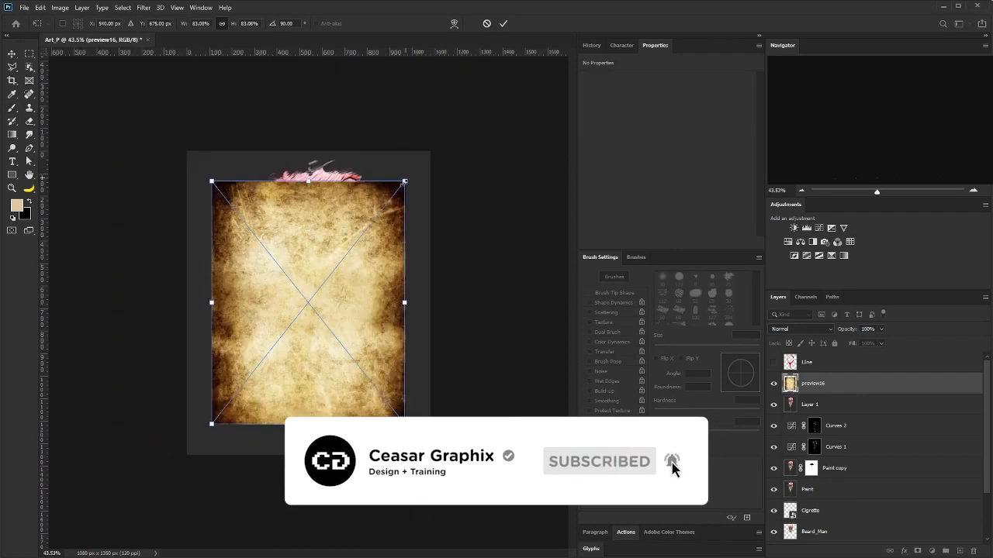
pyautogui.moveTo(404, 182); pyautogui.dragTo(443, 132)
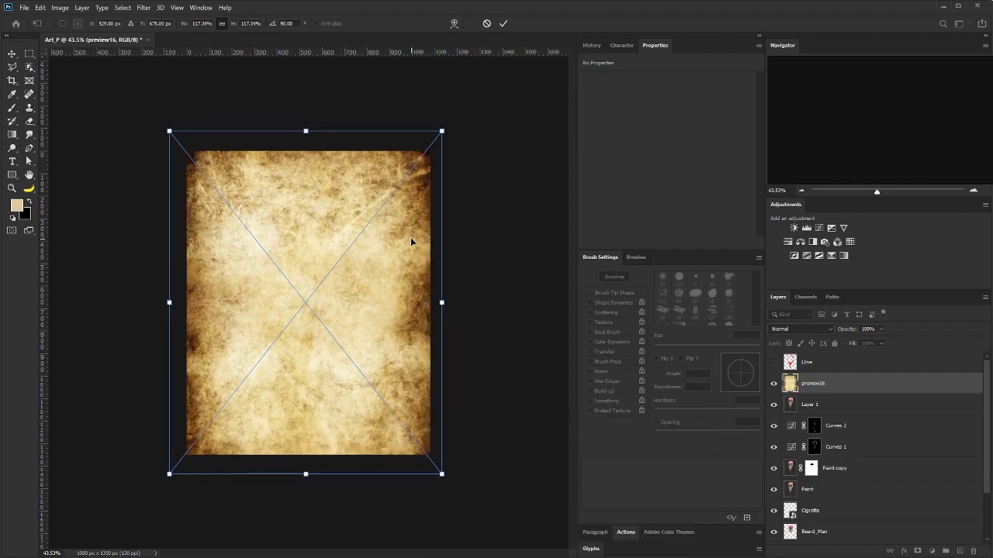
pyautogui.press('Return')
pyautogui.press('b')
# Set the preview16 texture layer to the Overlay blend mode at 10% opacity.
pyautogui.click(807, 329)
pyautogui.click(779, 455)
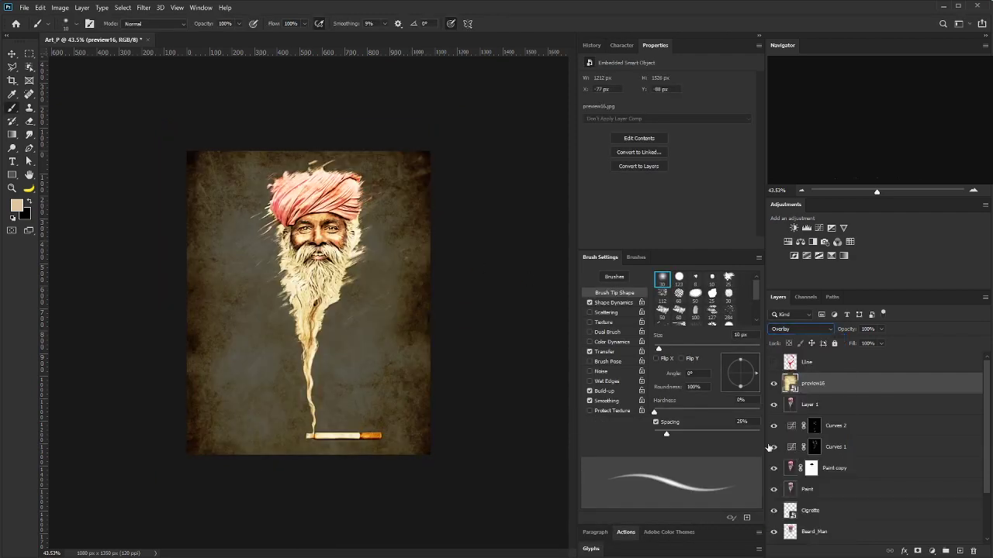
pyautogui.hotkey('ctrl', '0')
pyautogui.moveTo(876, 343); pyautogui.dragTo(838, 344)
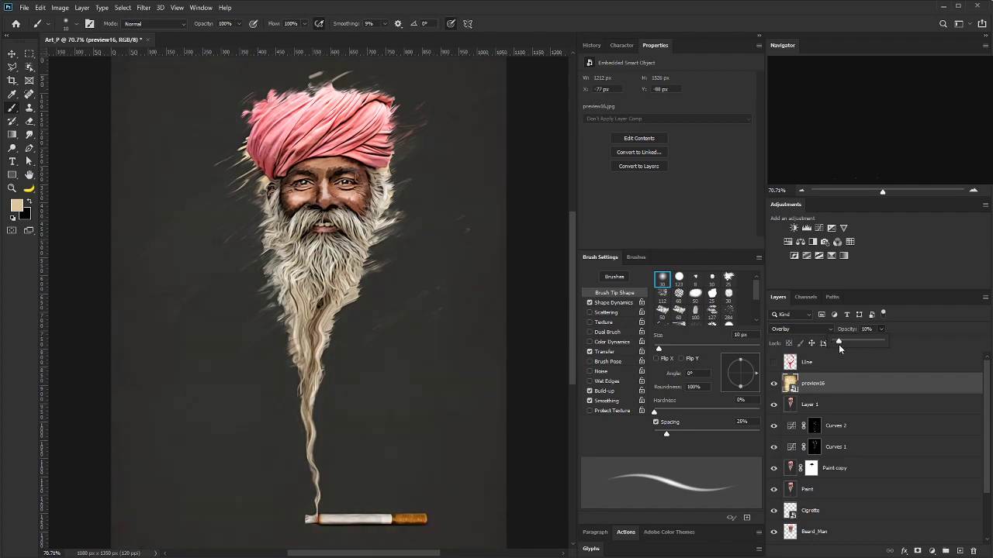
pyautogui.hotkey('ctrl', '0')
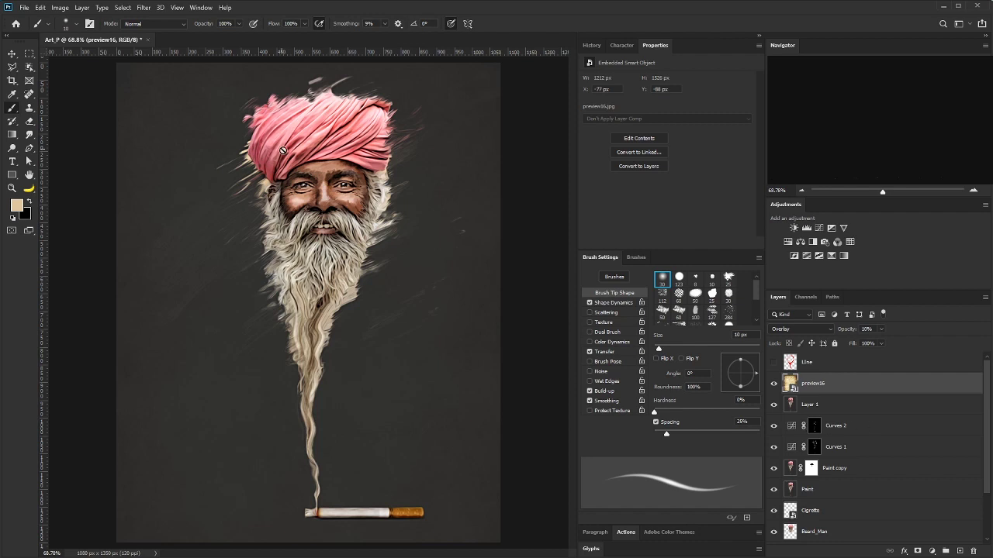
# Add a Gradient Map adjustment layer above the texture and set its blend mode to Vivid Light.
pyautogui.click(831, 255)
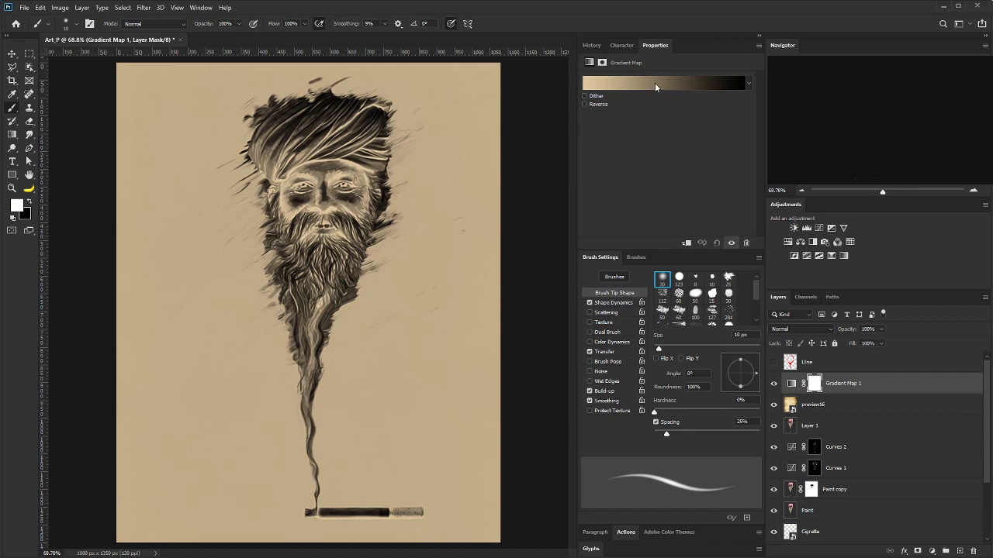
pyautogui.click(791, 383)
pyautogui.click(803, 329)
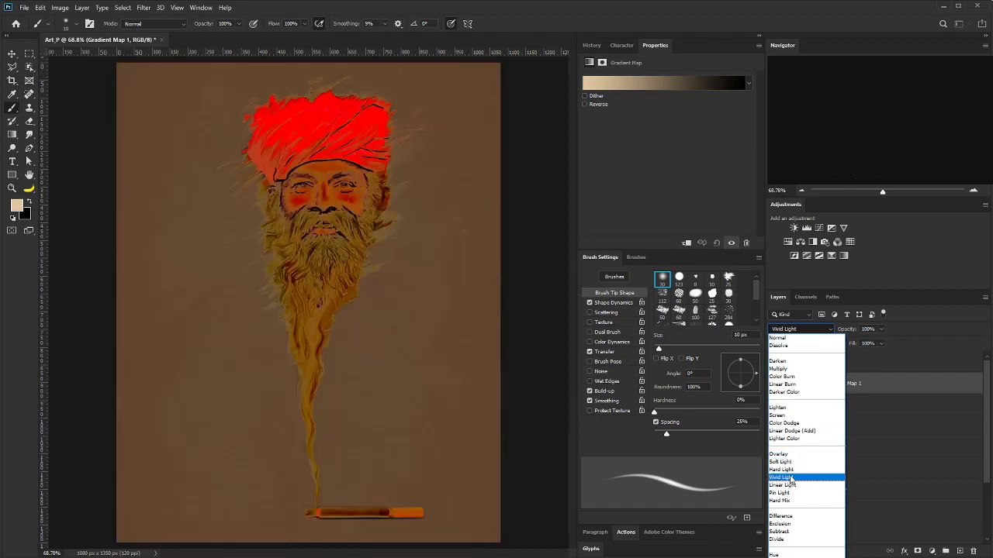
pyautogui.click(789, 478)
# Change the Gradient Map's starting color stop at 0% to a dark blue.
pyautogui.click(623, 82)
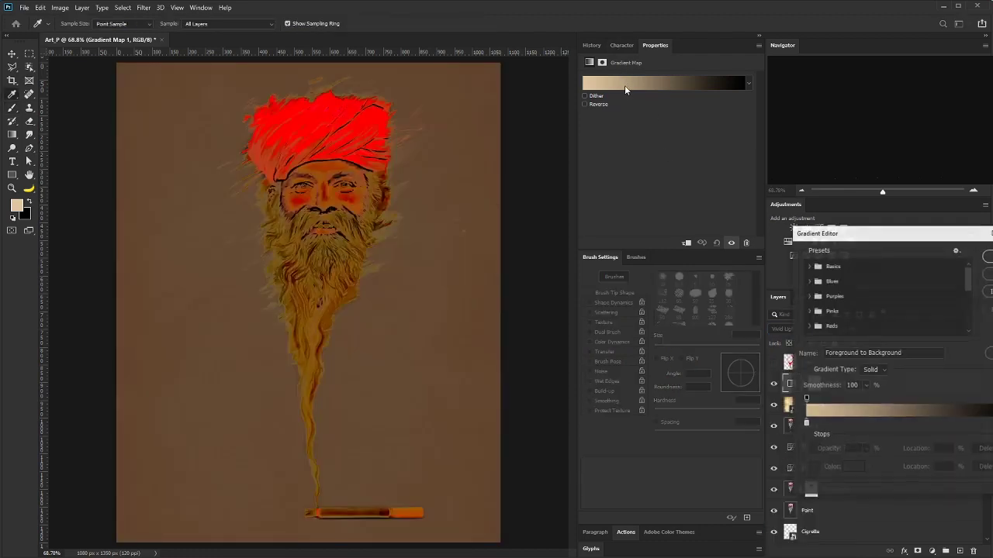
pyautogui.click(806, 425)
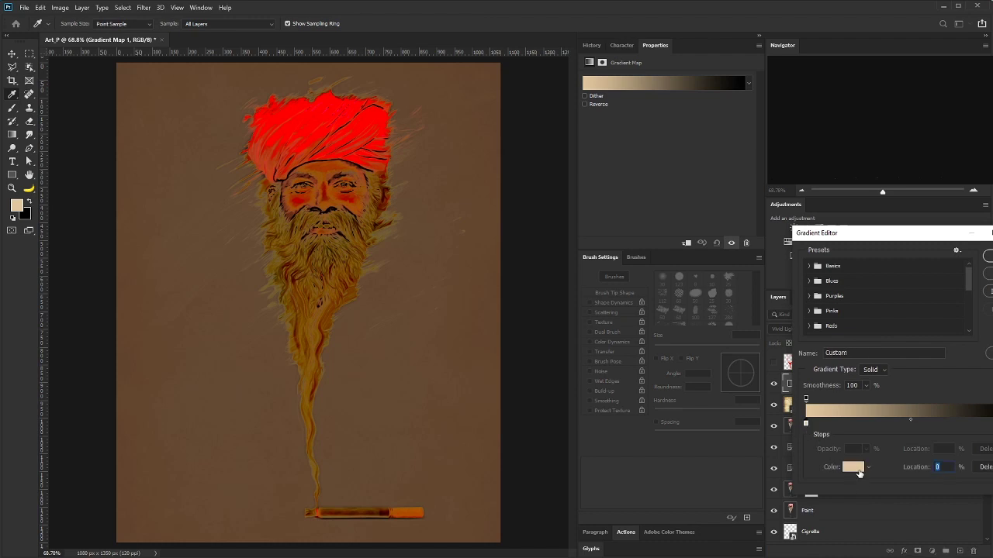
pyautogui.click(853, 467)
pyautogui.moveTo(784, 378); pyautogui.dragTo(771, 362)
pyautogui.click(869, 255)
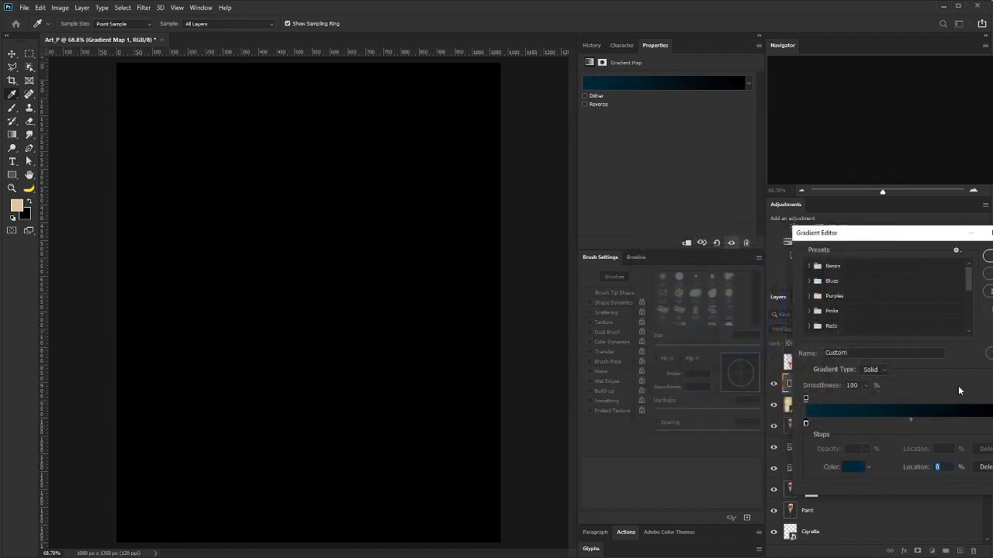
# Change the Gradient Map's end color stop at 100% to the orange ff4800.
pyautogui.click(992, 424)
pyautogui.click(854, 467)
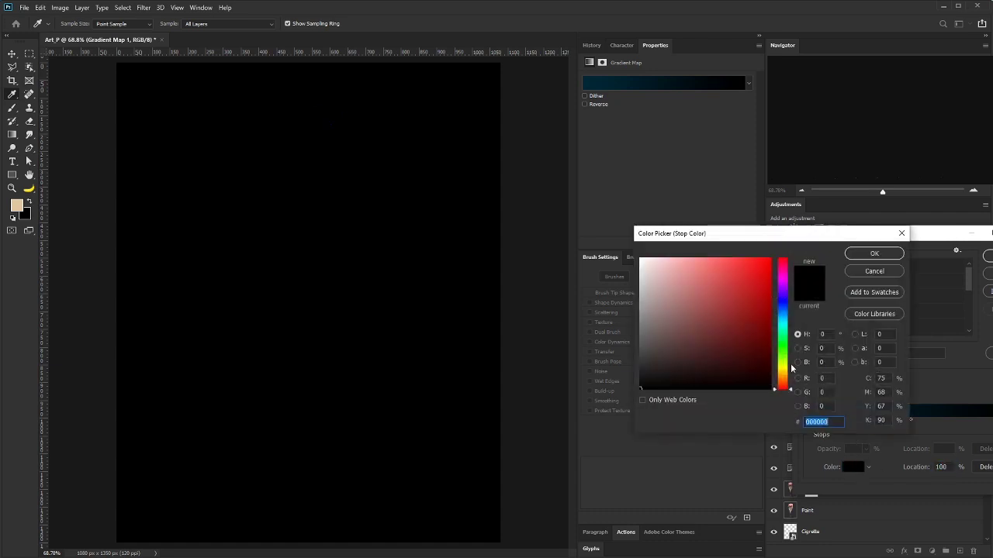
pyautogui.moveTo(782, 382)
pyautogui.mouseDown()
pyautogui.moveTo(781, 371)
pyautogui.moveTo(785, 391)
pyautogui.mouseUp()
pyautogui.write('ffba00')
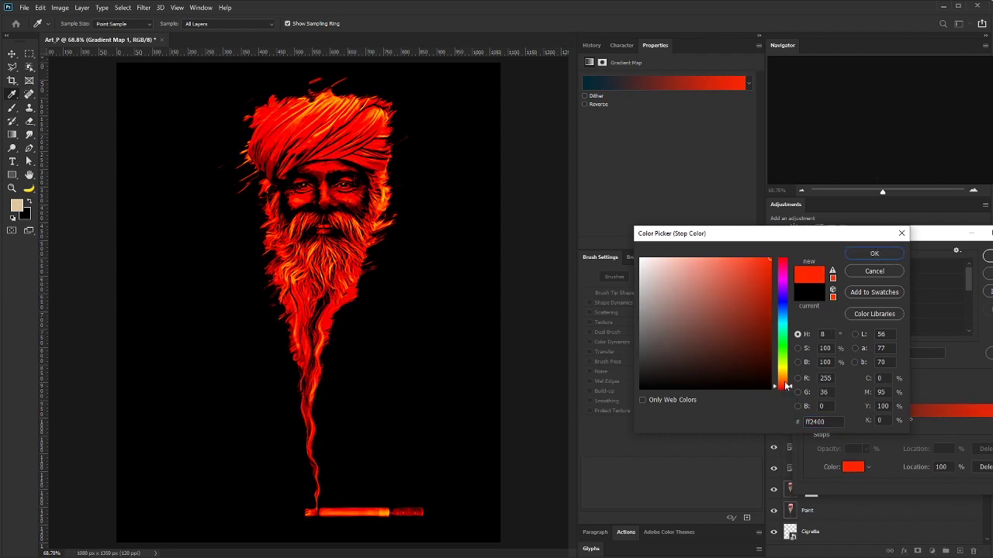
pyautogui.moveTo(786, 386); pyautogui.dragTo(784, 389)
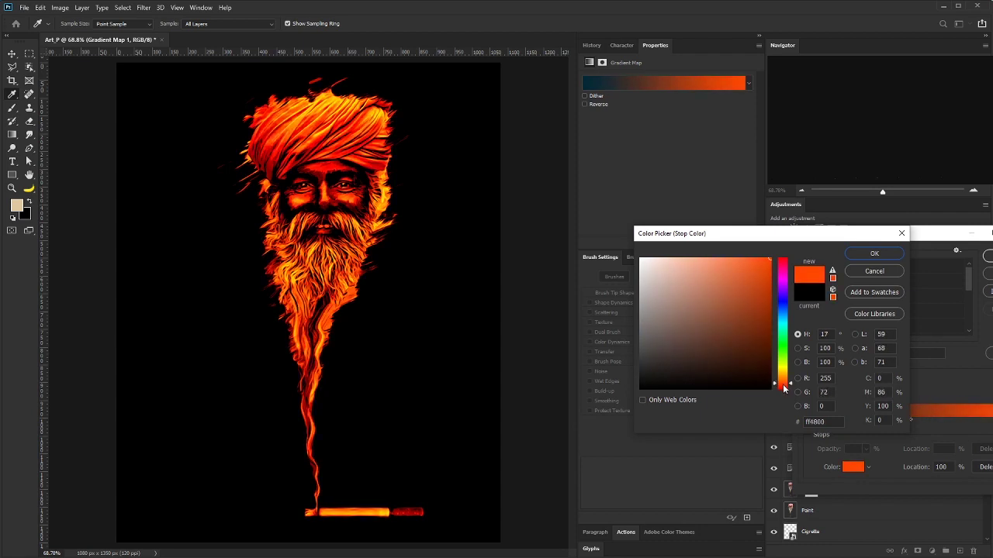
pyautogui.click(875, 253)
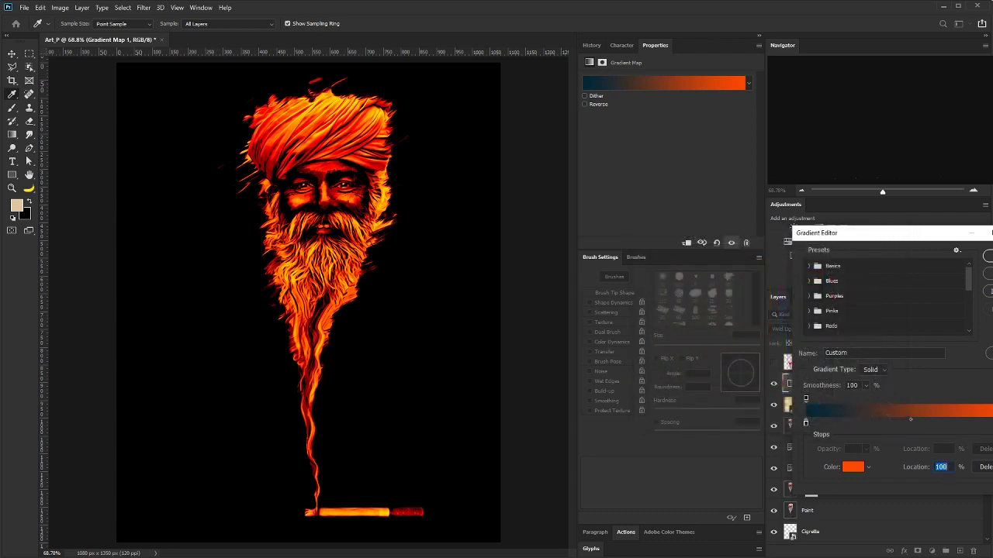
# Move the dark blue stop to 15% and the orange stop to 86%, recolor the orange to fd5614, and accept the gradient.
pyautogui.moveTo(805, 424); pyautogui.dragTo(836, 424)
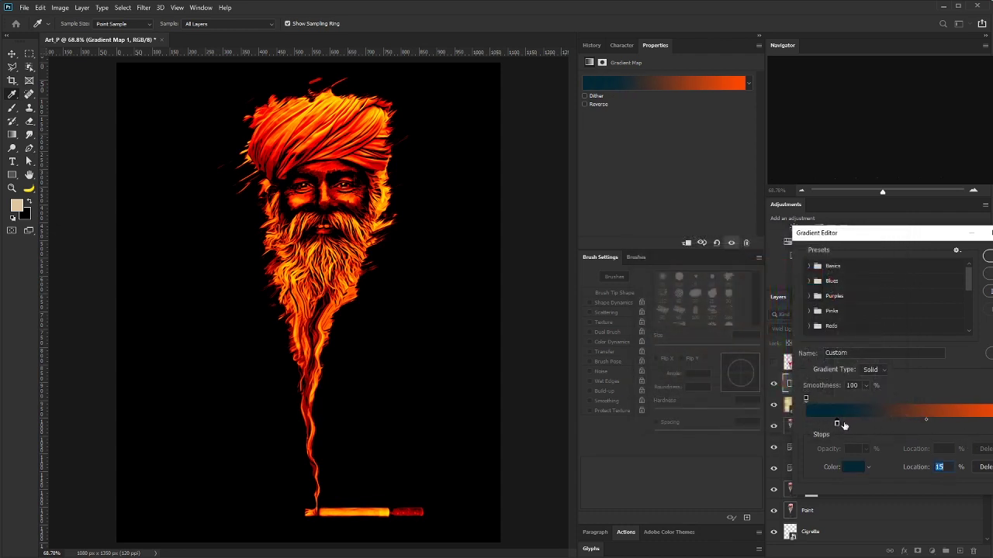
pyautogui.moveTo(992, 423)
pyautogui.mouseDown()
pyautogui.moveTo(969, 425)
pyautogui.moveTo(985, 426)
pyautogui.mouseUp()
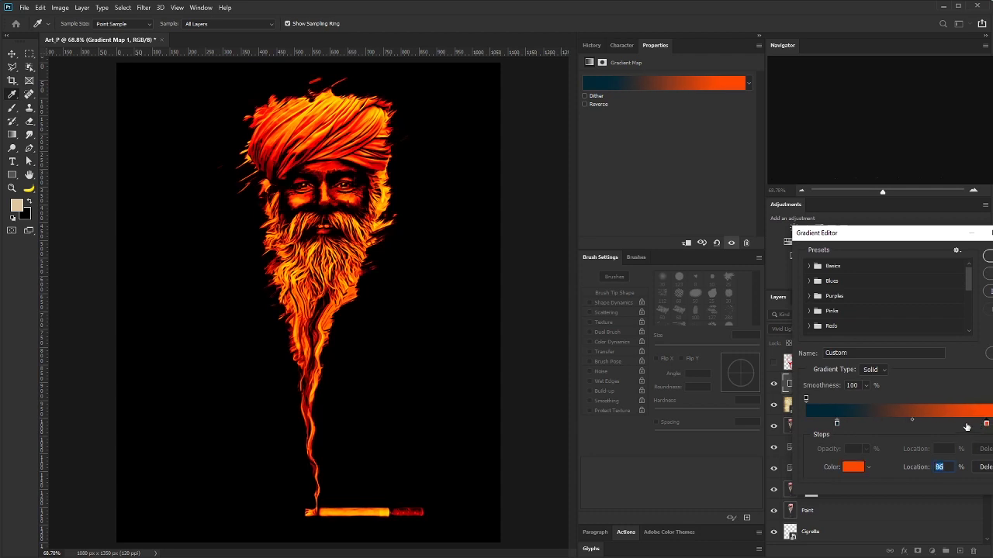
pyautogui.click(853, 469)
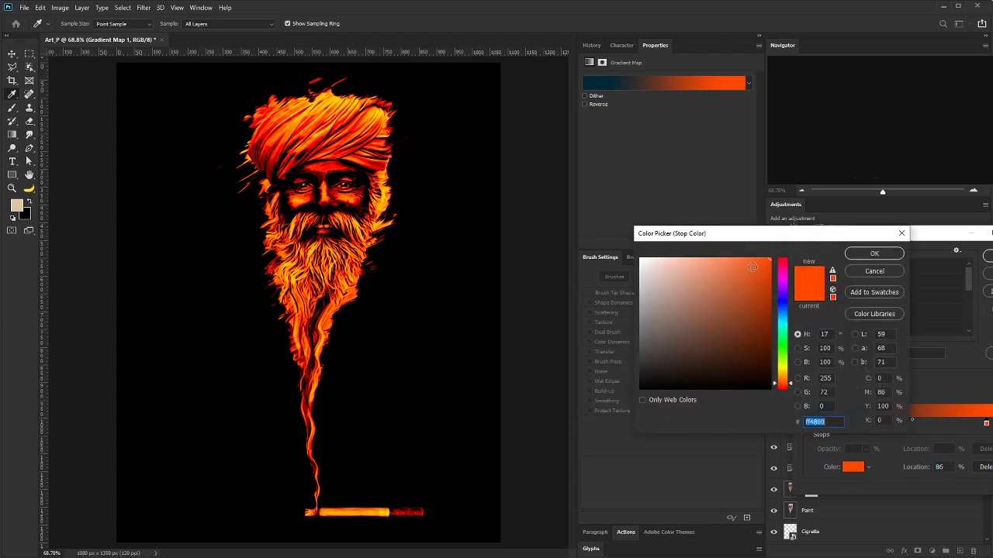
pyautogui.moveTo(763, 259); pyautogui.dragTo(759, 262)
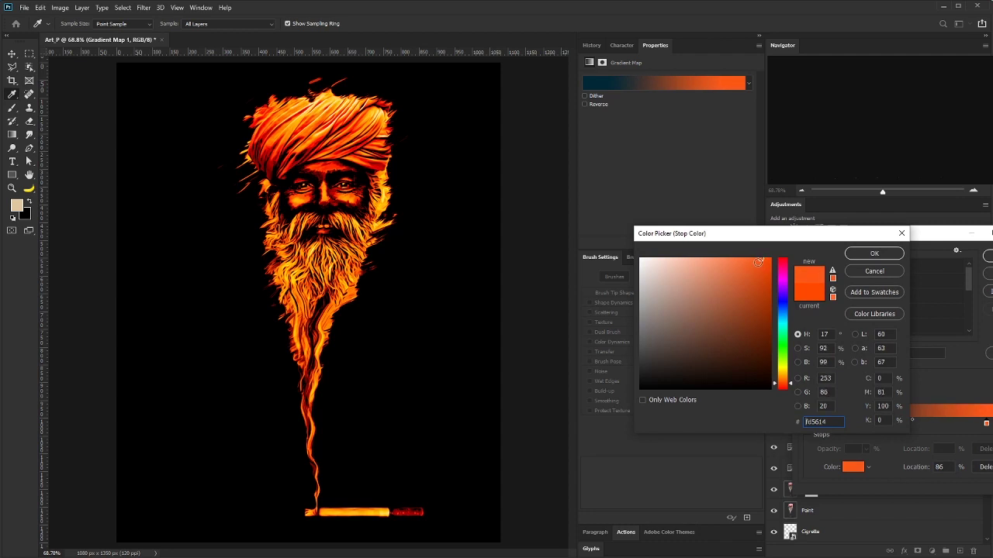
pyautogui.click(892, 256)
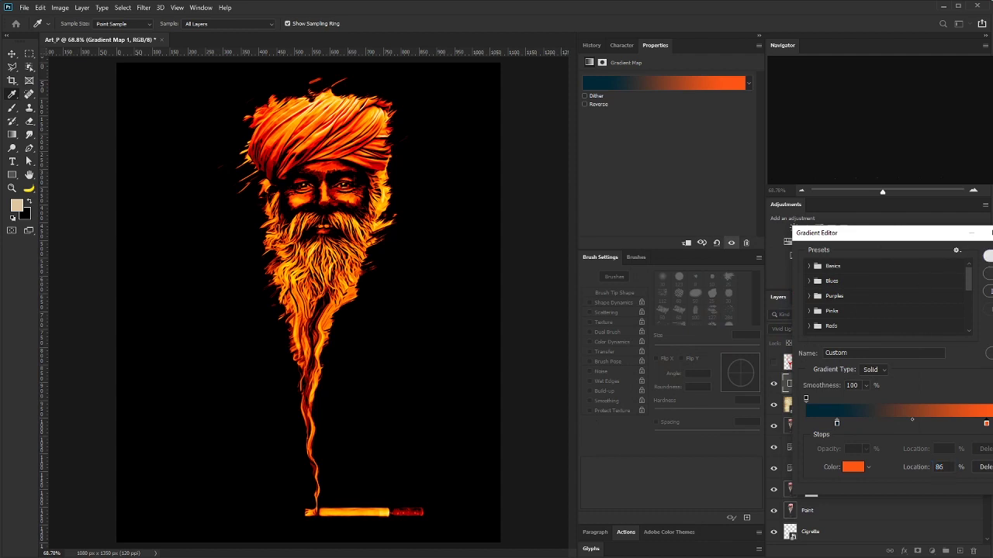
pyautogui.click(987, 256)
pyautogui.press('b')
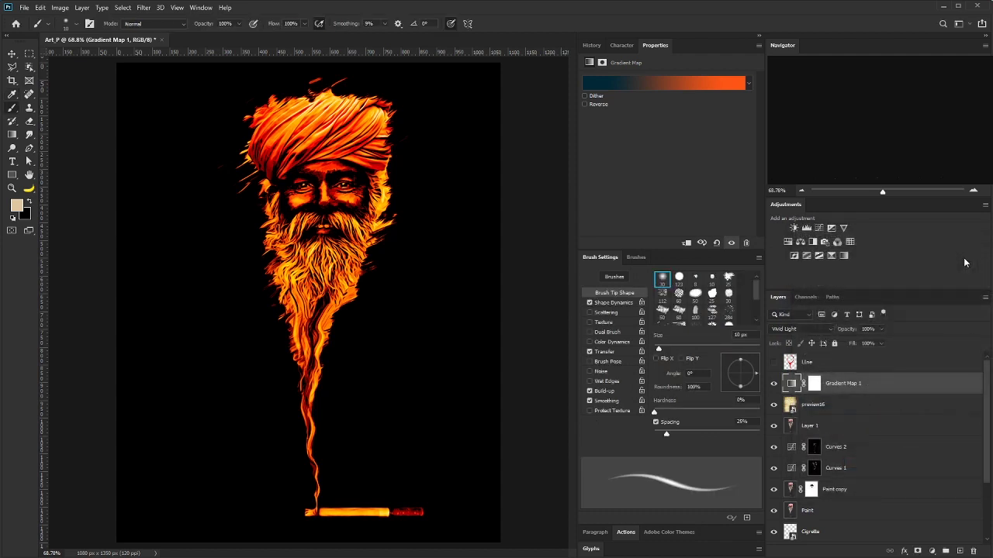
# Invert the Gradient Map 1 layer mask to black to hide the fiery color effect.
pyautogui.moveTo(232, 210); pyautogui.dragTo(250, 242)
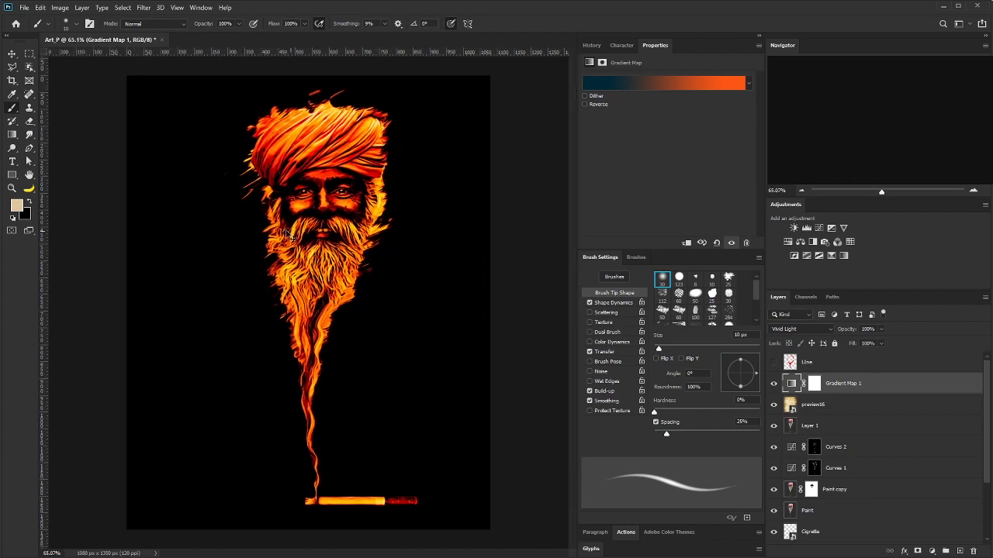
pyautogui.scroll(5, 300, 224)
pyautogui.scroll(-1, 299, 223)
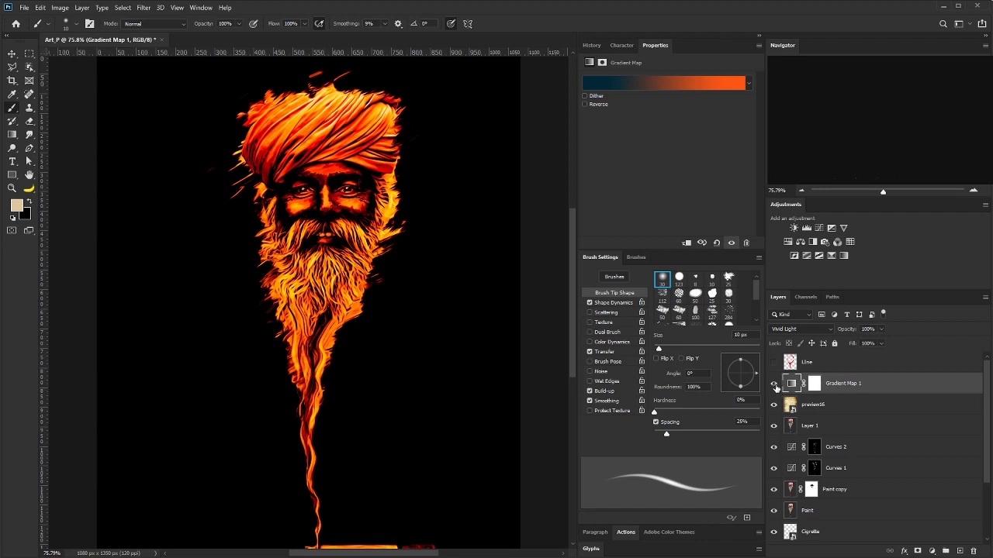
pyautogui.click(813, 387)
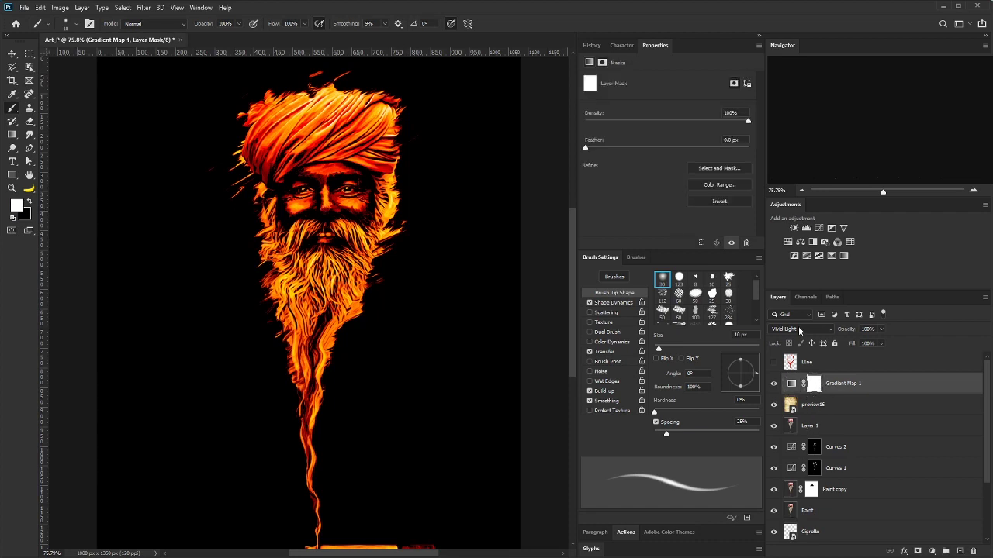
pyautogui.hotkey('ctrl', 'i')
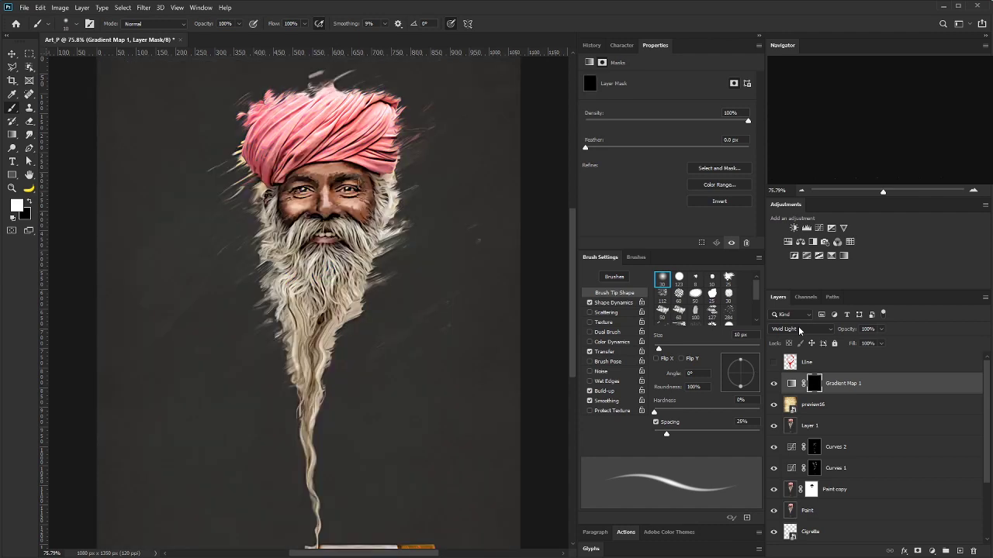
# Select the light tones of the portrait, smoke and cigarette on Layer 1 using Color Range with fuzziness 43, sampling the beard.
pyautogui.moveTo(475, 451); pyautogui.dragTo(485, 418)
pyautogui.click(813, 426)
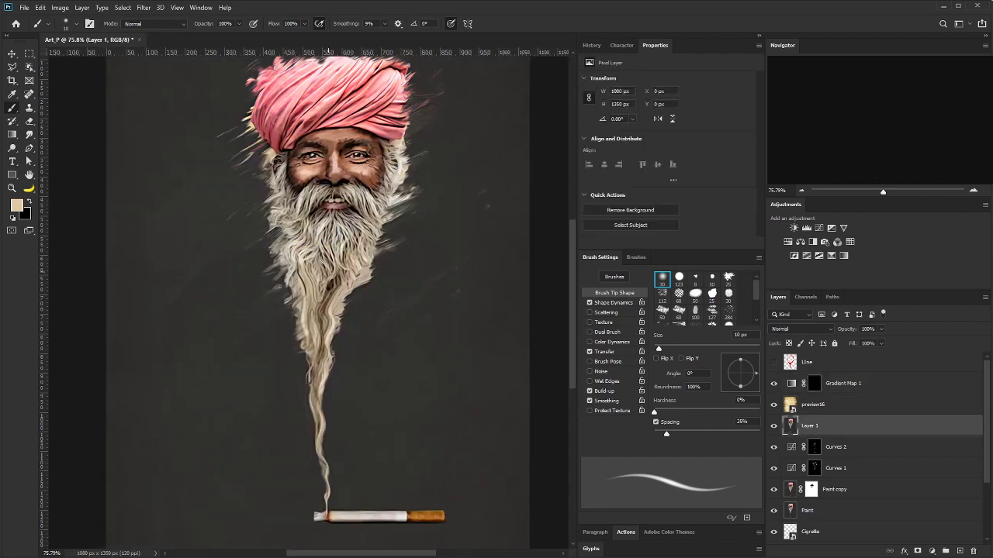
pyautogui.click(124, 7)
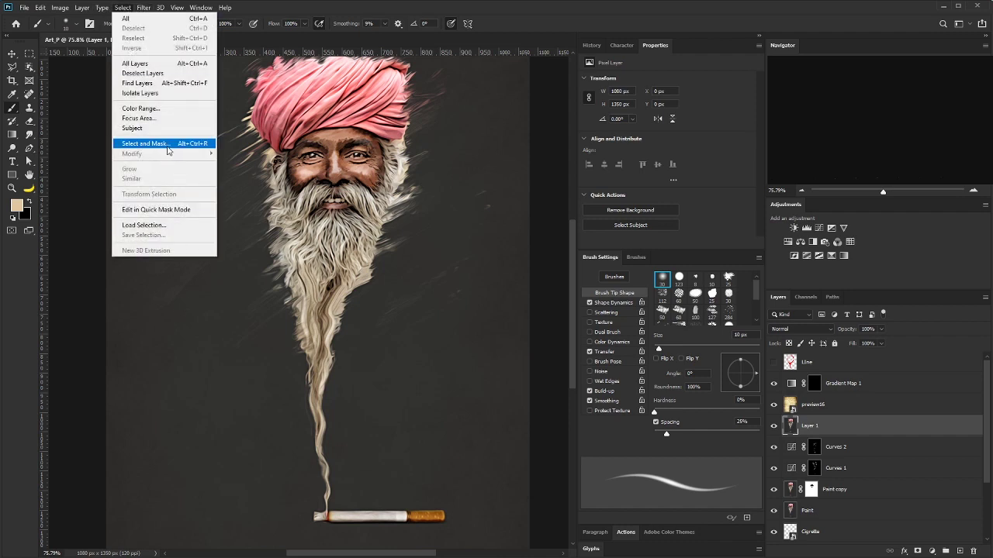
pyautogui.click(147, 109)
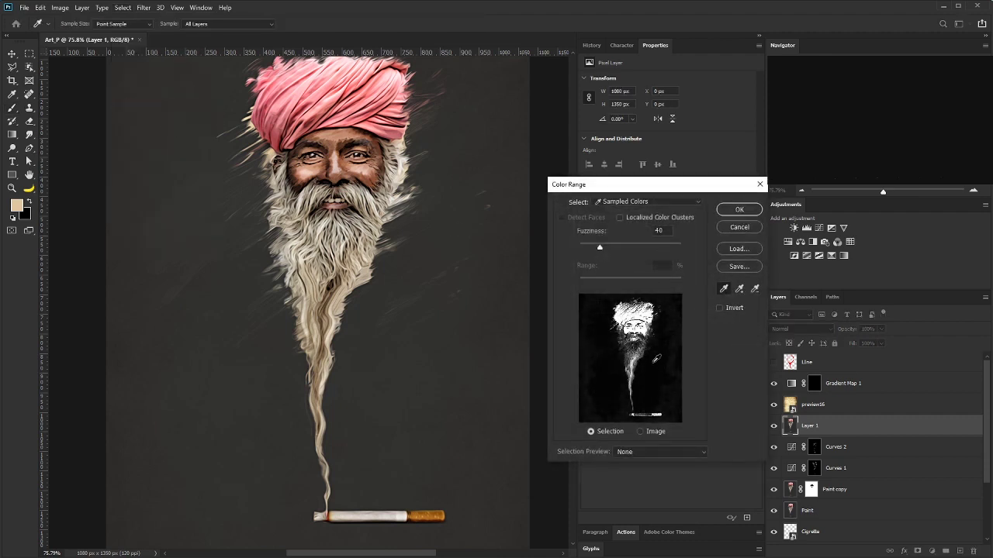
pyautogui.moveTo(603, 248); pyautogui.dragTo(603, 248)
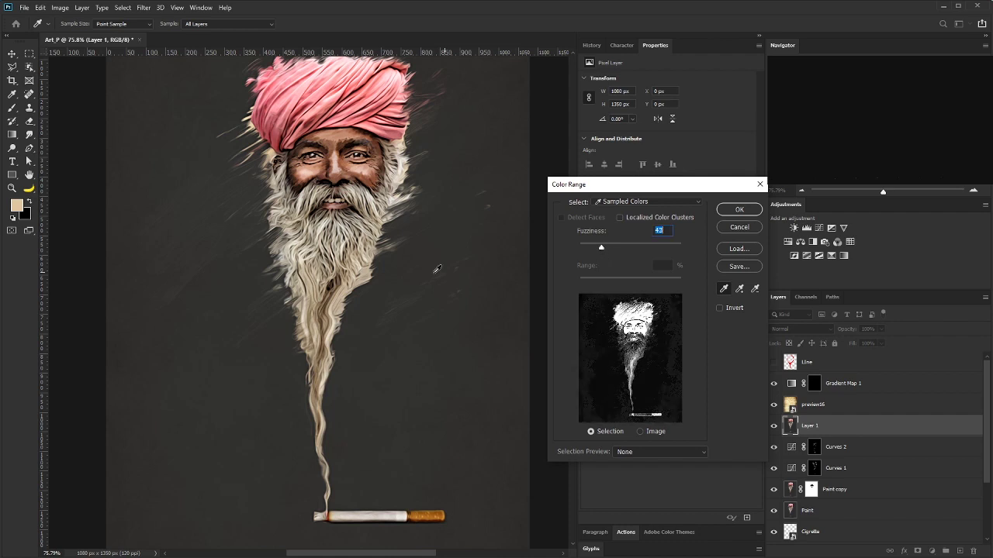
pyautogui.click(296, 211)
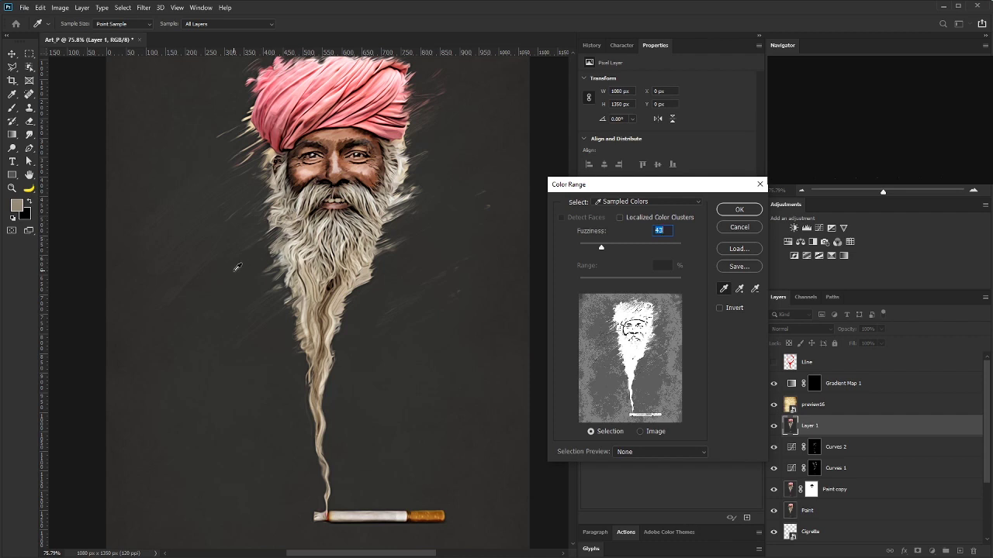
pyautogui.keyDown('alt'); pyautogui.click(231, 275); pyautogui.keyUp('alt')
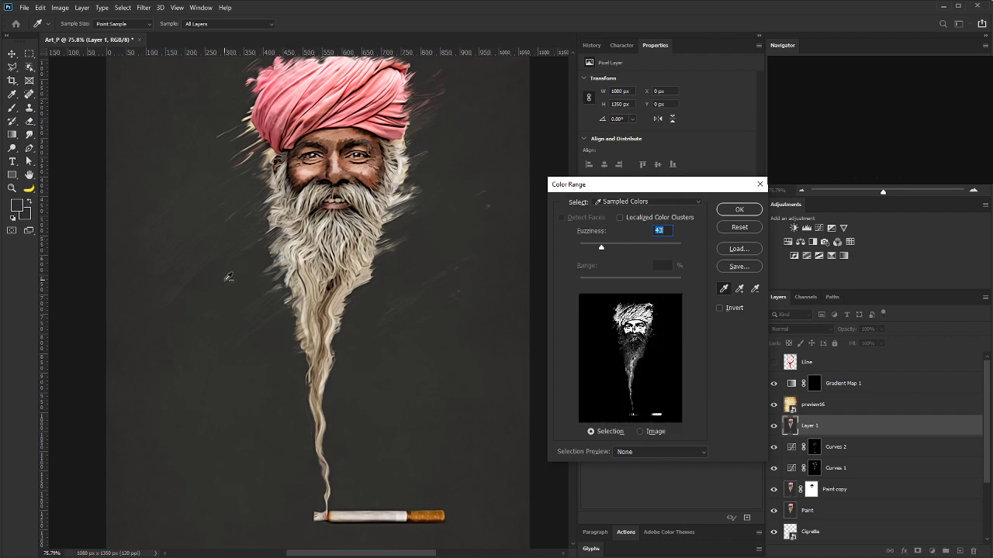
pyautogui.click(288, 221)
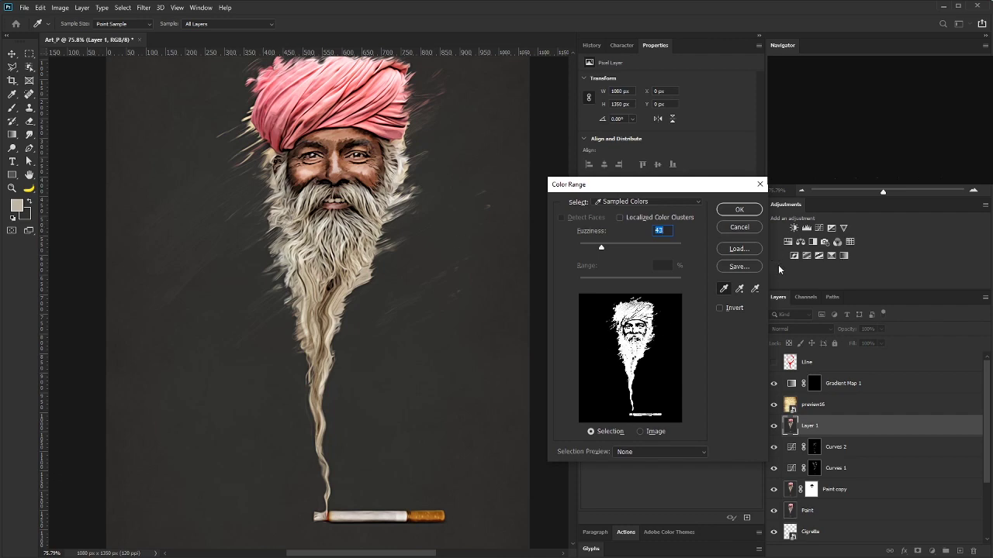
pyautogui.click(739, 211)
pyautogui.press('b')
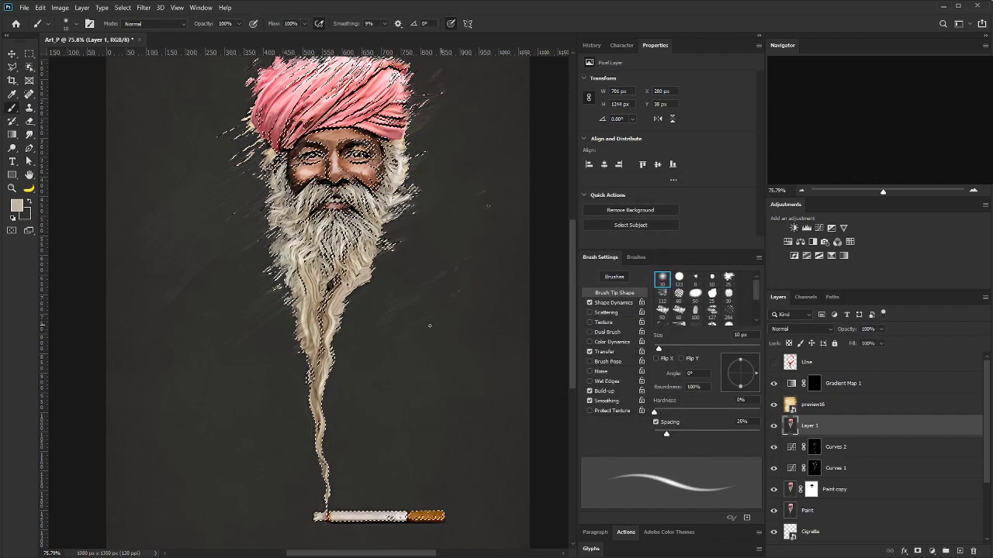
# Add the turban, face and beard interior to the selection with the Polygonal Lasso, fill the Gradient Map 1 mask white inside it, and deselect.
pyautogui.click(11, 66)
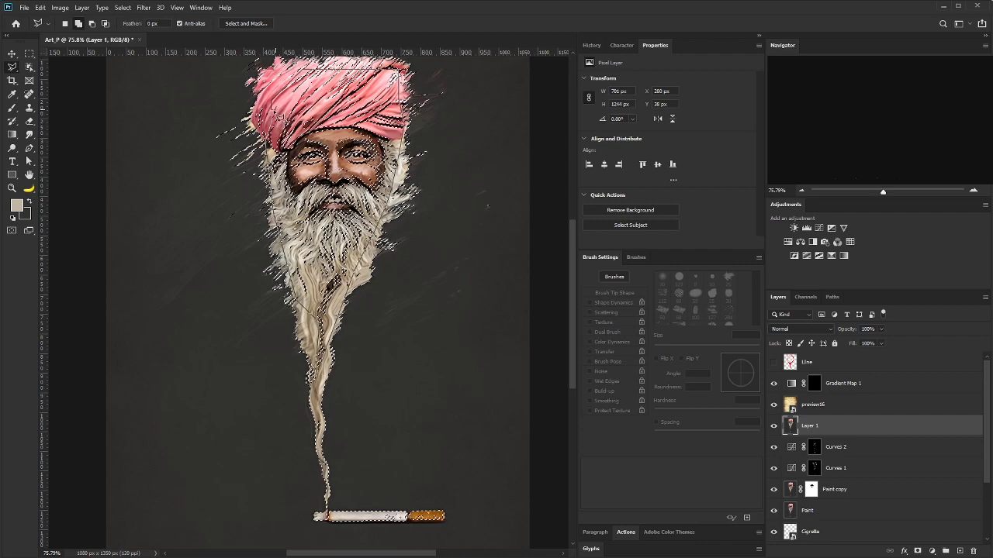
pyautogui.click(814, 385)
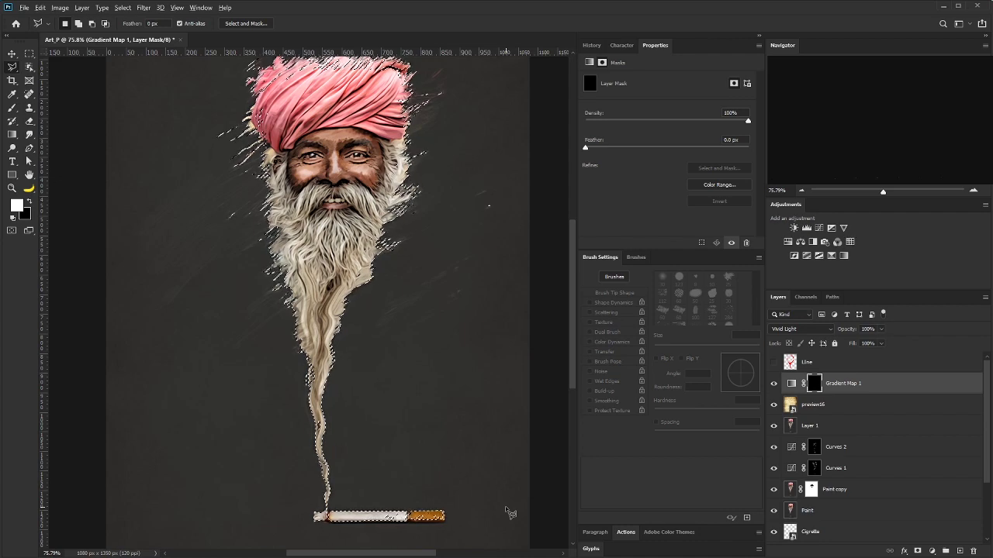
pyautogui.hotkey('alt', 'Delete')
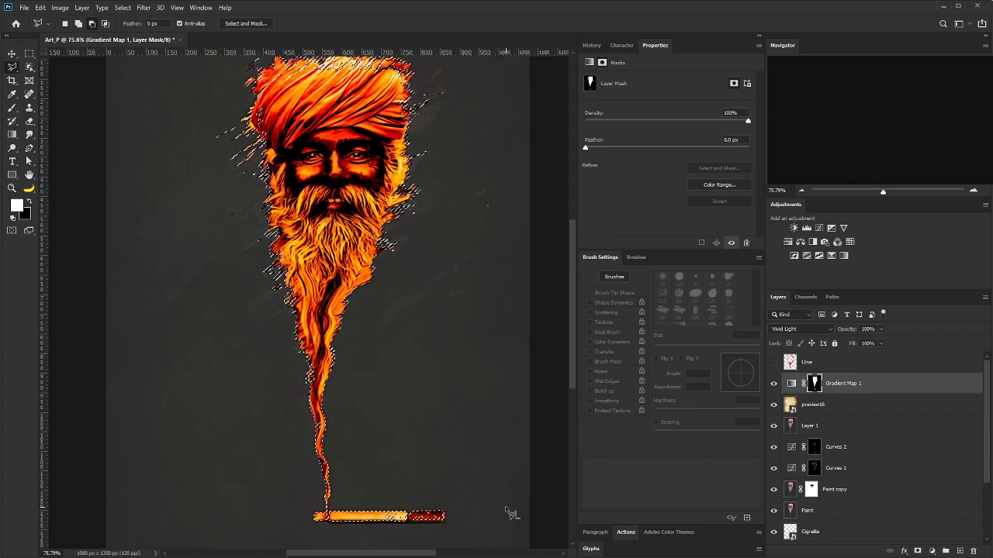
pyautogui.scroll(3, 284, 169)
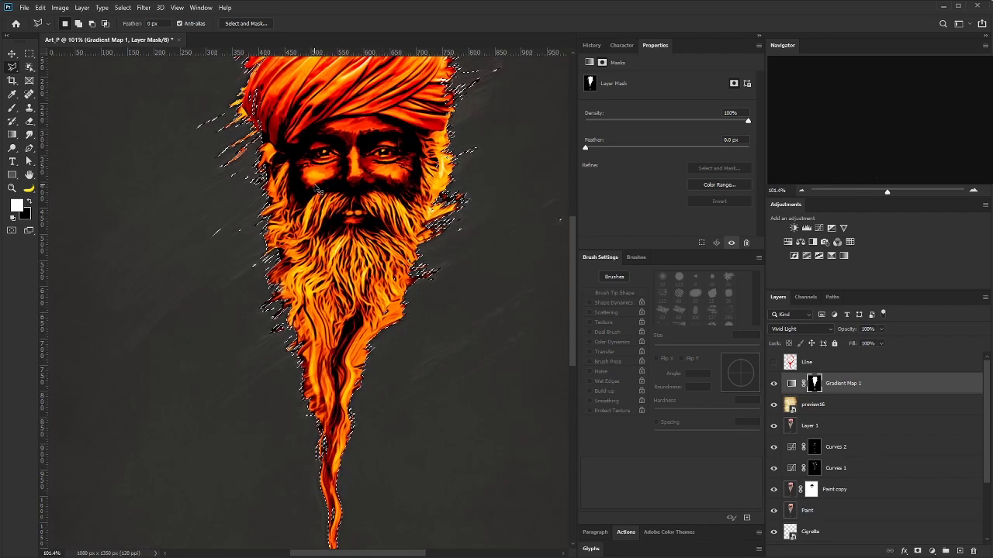
pyautogui.hotkey('ctrl', 'd')
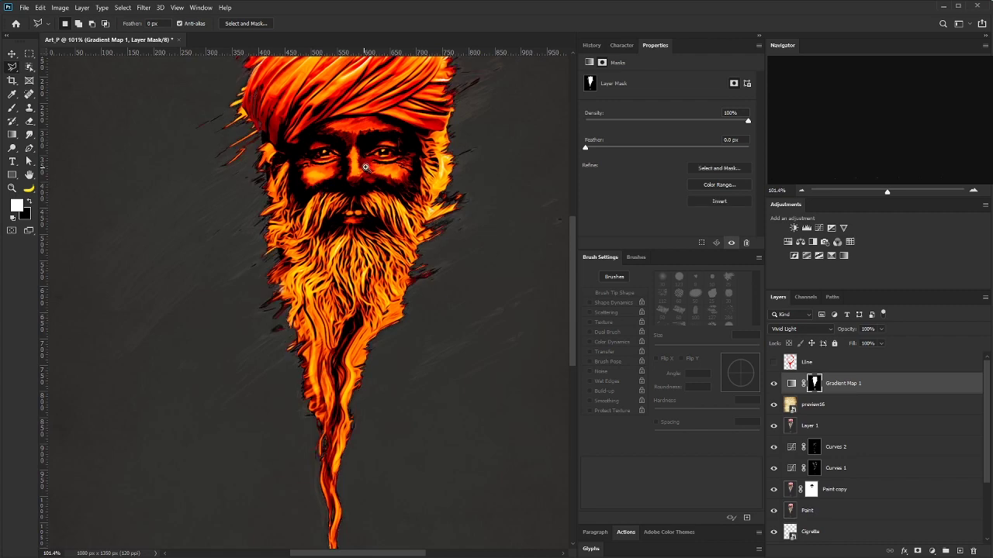
# Load the Gradient Map 1 mask as a selection and prepare the 90 px textured brush with black paint and 1% spacing.
pyautogui.scroll(-3, 365, 167)
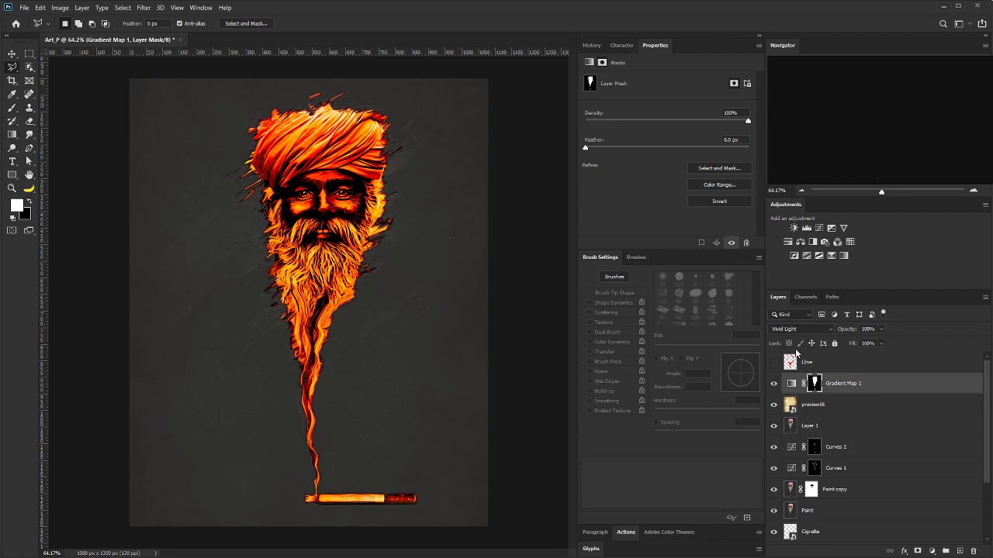
pyautogui.press('b')
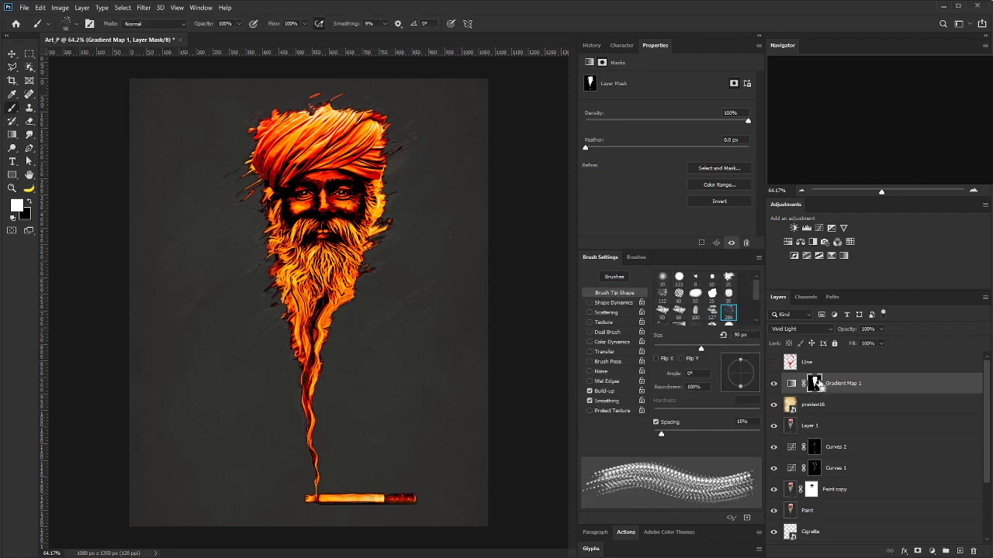
pyautogui.keyDown('ctrl'); pyautogui.click(815, 383); pyautogui.keyUp('ctrl')
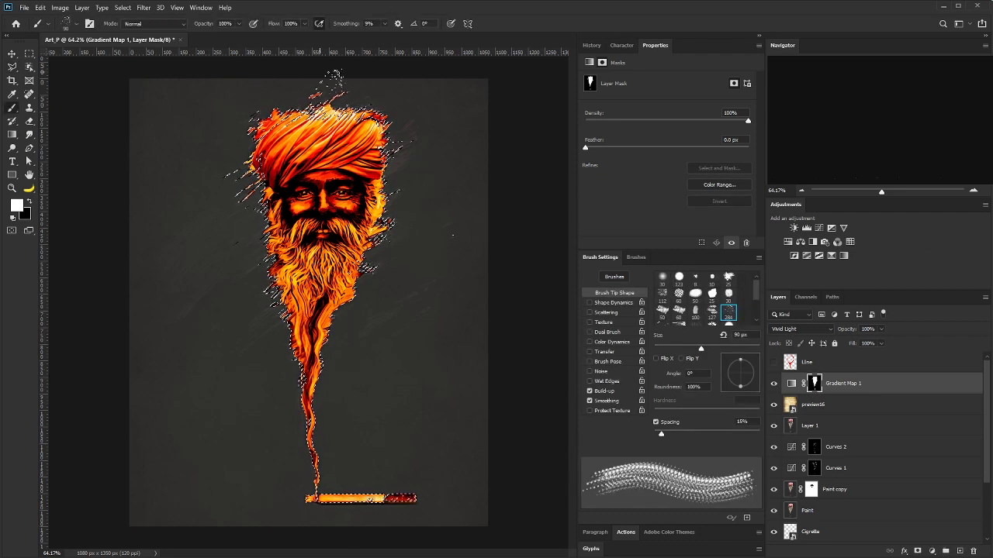
pyautogui.scroll(3, 311, 186)
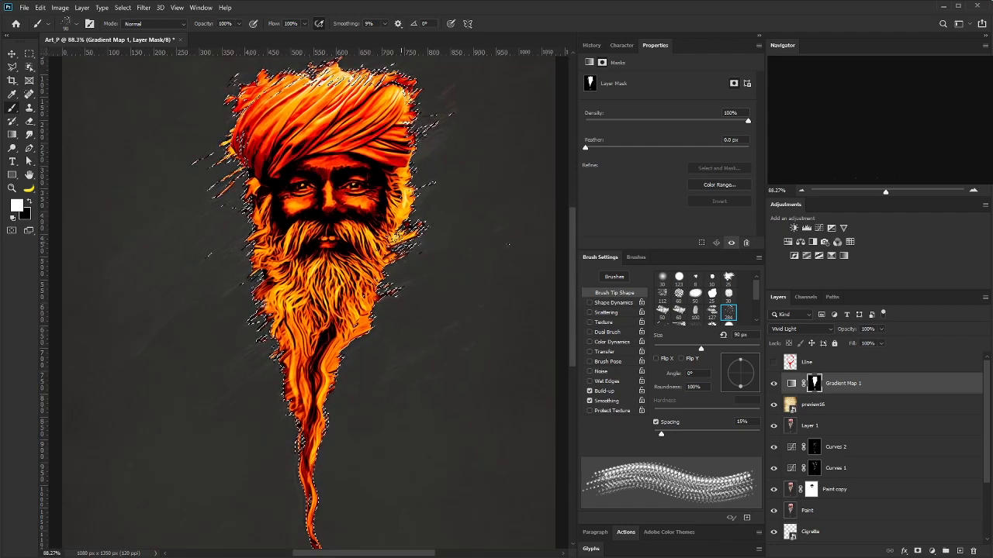
pyautogui.click(29, 200)
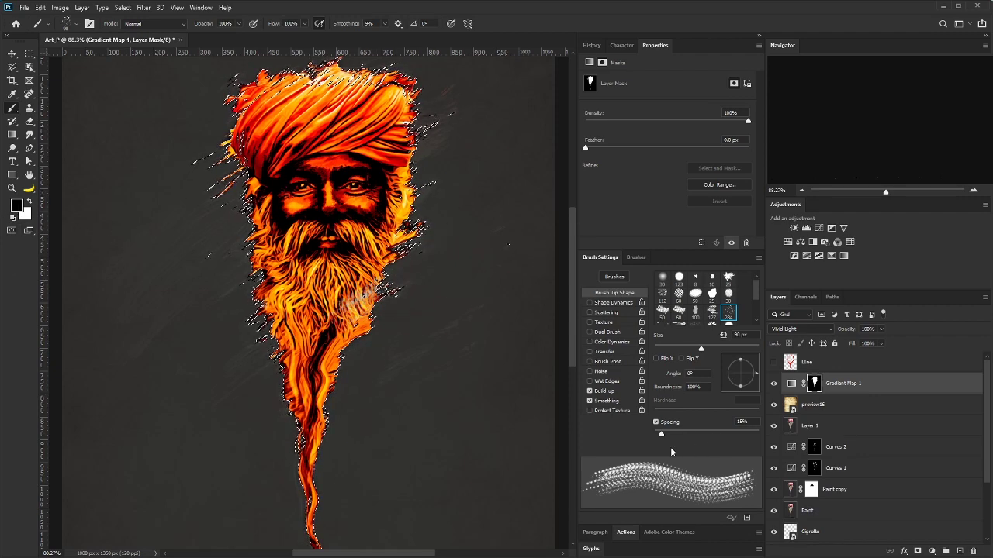
pyautogui.moveTo(661, 433); pyautogui.dragTo(654, 434)
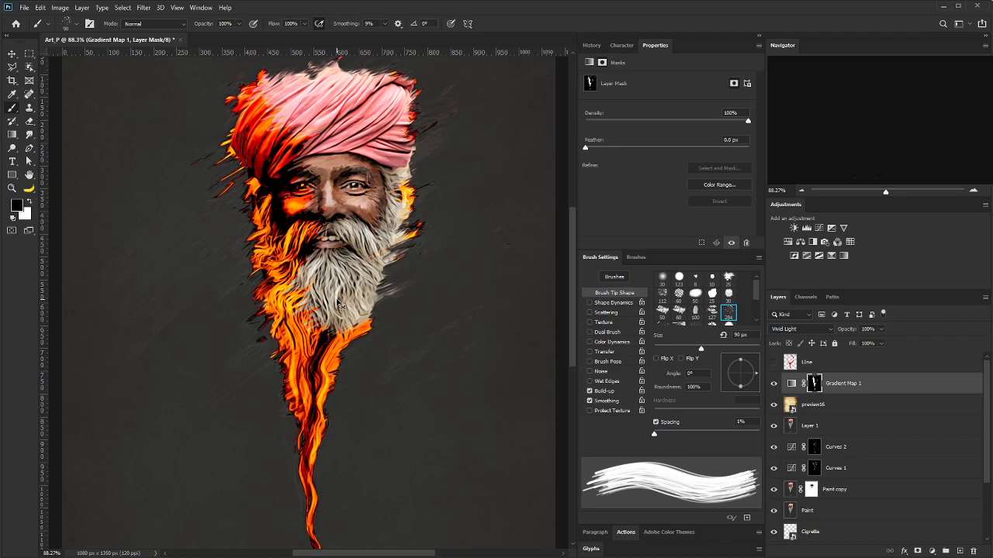
# Paint black on the Gradient Map 1 mask over the right side of the turban, face and beard, reducing the brush to 60 px.
pyautogui.moveTo(315, 315); pyautogui.dragTo(330, 294)
pyautogui.moveTo(403, 295); pyautogui.dragTo(349, 372)
pyautogui.moveTo(423, 231)
pyautogui.mouseDown()
pyautogui.moveTo(457, 194)
pyautogui.moveTo(434, 106)
pyautogui.mouseUp()
pyautogui.moveTo(318, 124); pyautogui.dragTo(317, 202)
pyautogui.press('[')
pyautogui.press('[')
pyautogui.press('[')
pyautogui.moveTo(273, 236)
pyautogui.mouseDown()
pyautogui.moveTo(300, 233)
pyautogui.moveTo(297, 217)
pyautogui.mouseUp()
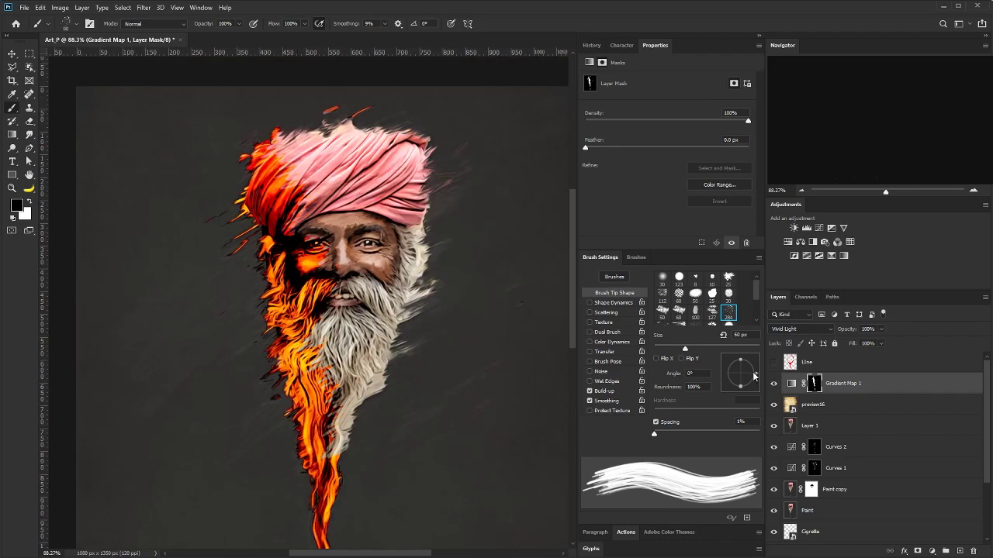
# Rotate the brush tip to 117° and mask the fire off the viewer's-left eye, central beard, smoke strand and inner turban edge.
pyautogui.moveTo(755, 374); pyautogui.dragTo(733, 359)
pyautogui.moveTo(301, 226)
pyautogui.mouseDown()
pyautogui.moveTo(283, 208)
pyautogui.moveTo(321, 225)
pyautogui.moveTo(333, 260)
pyautogui.moveTo(310, 356)
pyautogui.moveTo(339, 387)
pyautogui.moveTo(333, 463)
pyautogui.moveTo(349, 299)
pyautogui.moveTo(339, 318)
pyautogui.moveTo(332, 251)
pyautogui.moveTo(376, 299)
pyautogui.moveTo(369, 351)
pyautogui.moveTo(384, 359)
pyautogui.moveTo(348, 397)
pyautogui.moveTo(367, 373)
pyautogui.moveTo(331, 515)
pyautogui.moveTo(366, 550)
pyautogui.moveTo(316, 529)
pyautogui.mouseUp()
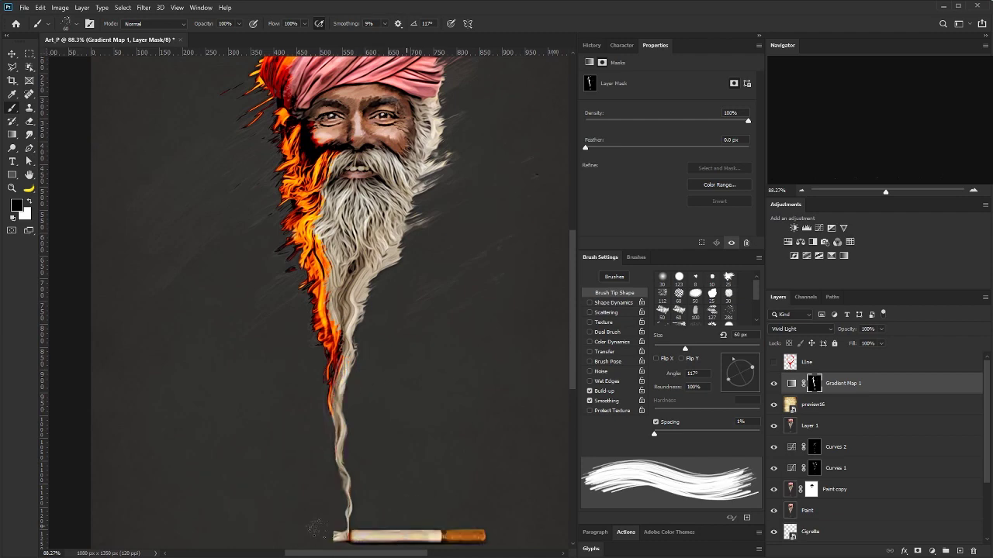
pyautogui.moveTo(347, 303)
pyautogui.mouseDown()
pyautogui.moveTo(341, 357)
pyautogui.moveTo(319, 240)
pyautogui.moveTo(357, 507)
pyautogui.mouseUp()
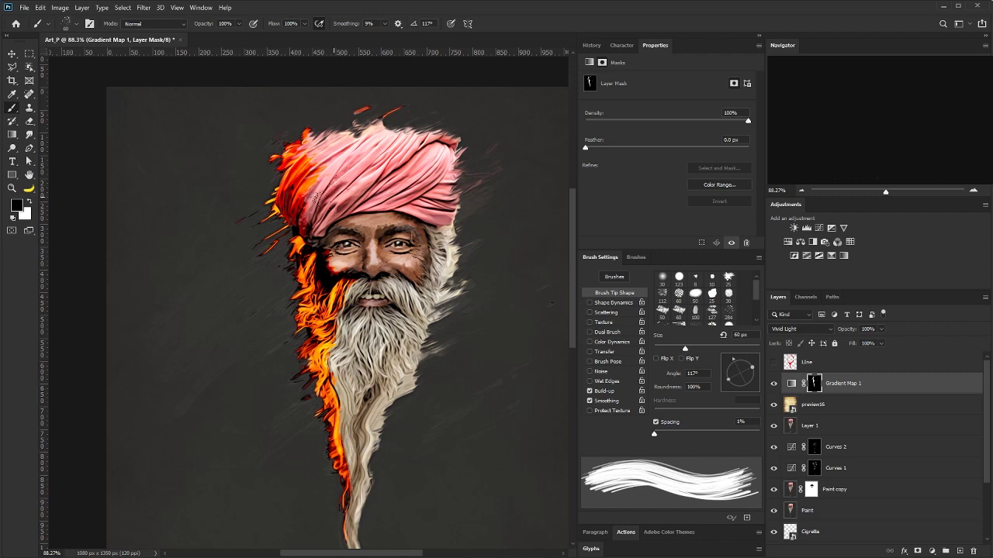
pyautogui.moveTo(312, 203)
pyautogui.mouseDown()
pyautogui.moveTo(325, 171)
pyautogui.moveTo(307, 143)
pyautogui.mouseUp()
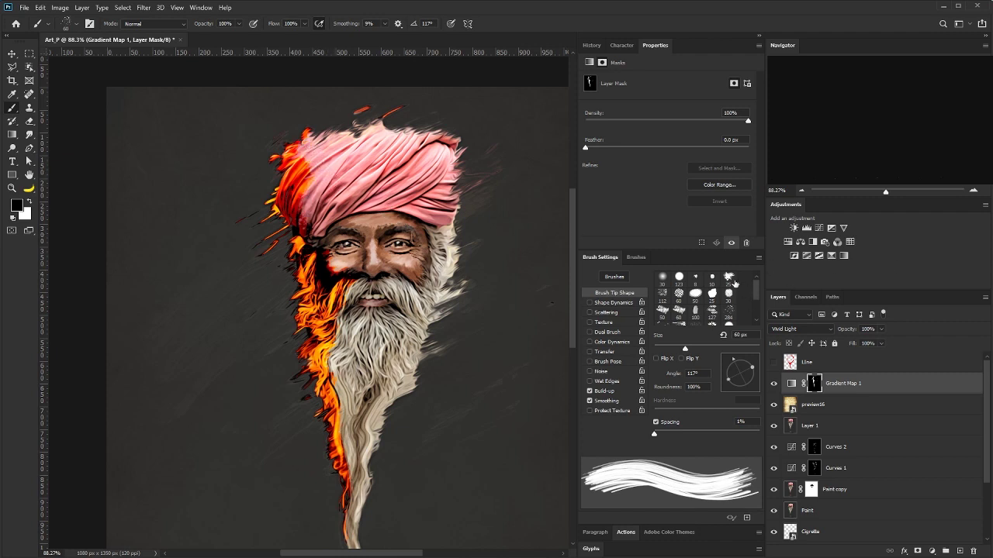
# Set up the hard round brush with pen-pressure size control, Transfer enabled and a size of 15 px.
pyautogui.click(679, 278)
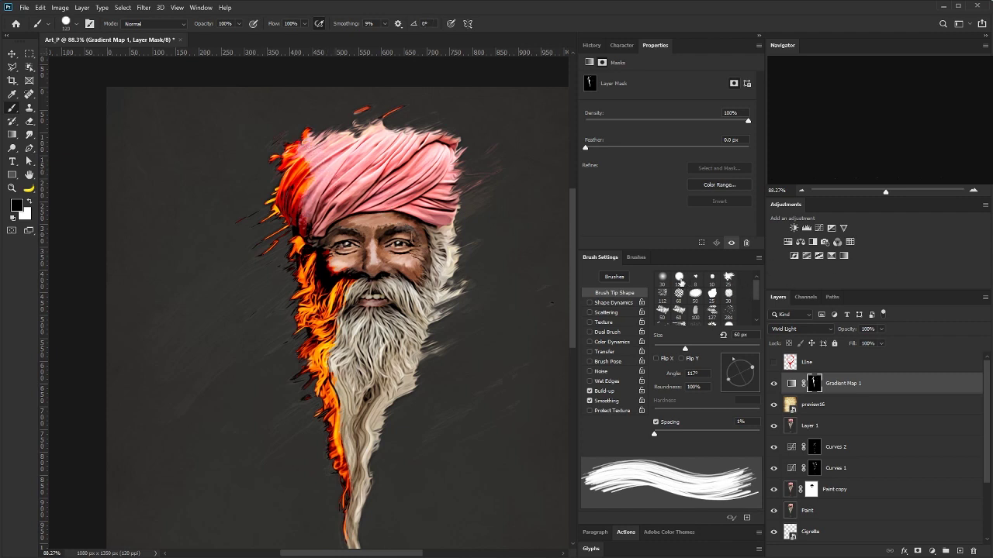
pyautogui.click(450, 22)
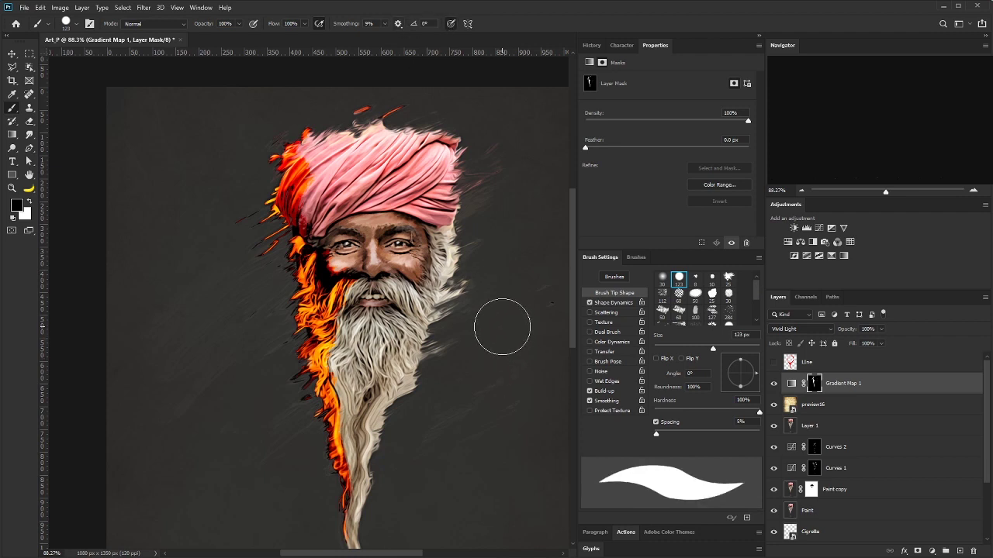
pyautogui.press('[')
pyautogui.press('[')
pyautogui.press('[')
pyautogui.press('[')
pyautogui.press('[')
pyautogui.press('[')
pyautogui.press('[')
pyautogui.press('[')
pyautogui.press('[')
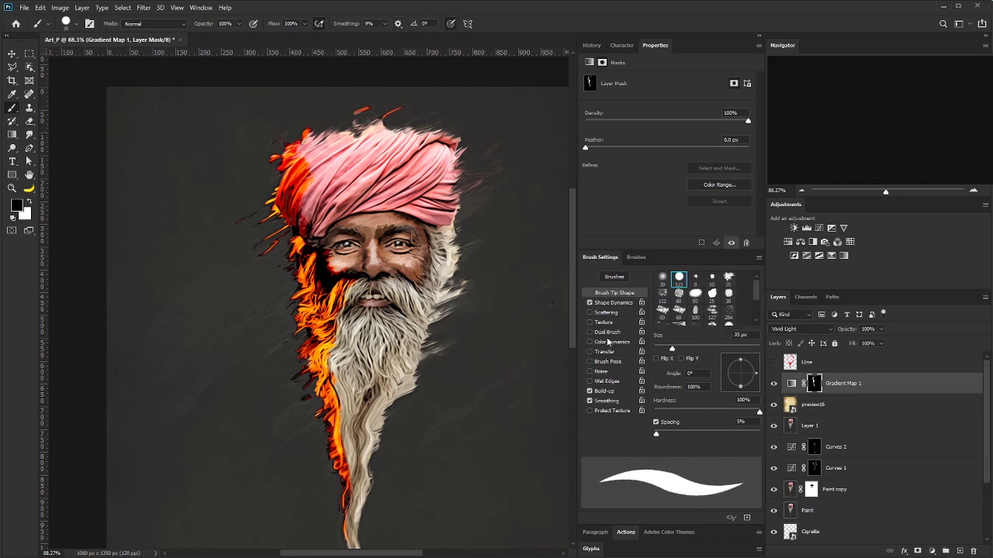
pyautogui.click(590, 351)
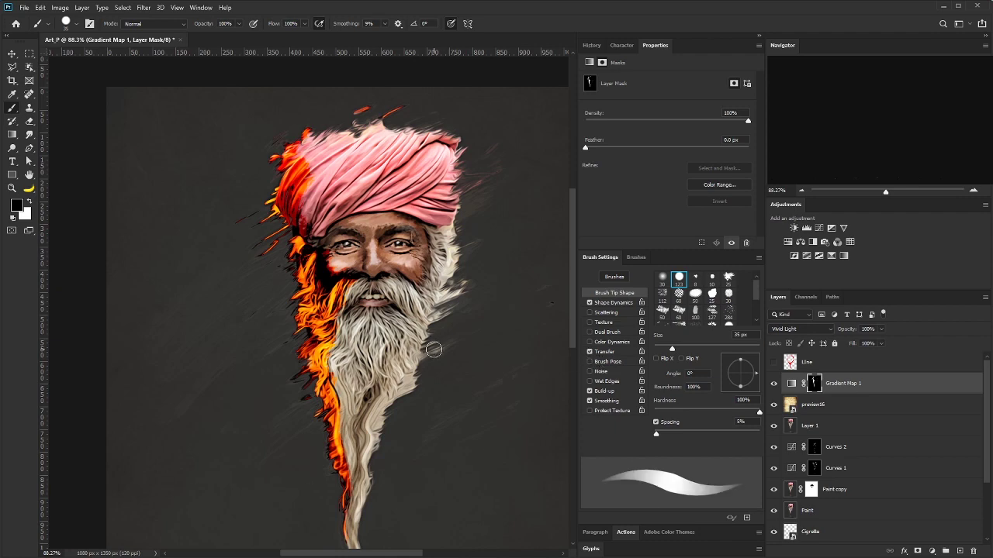
pyautogui.press('[')
pyautogui.press('[')
pyautogui.press('[')
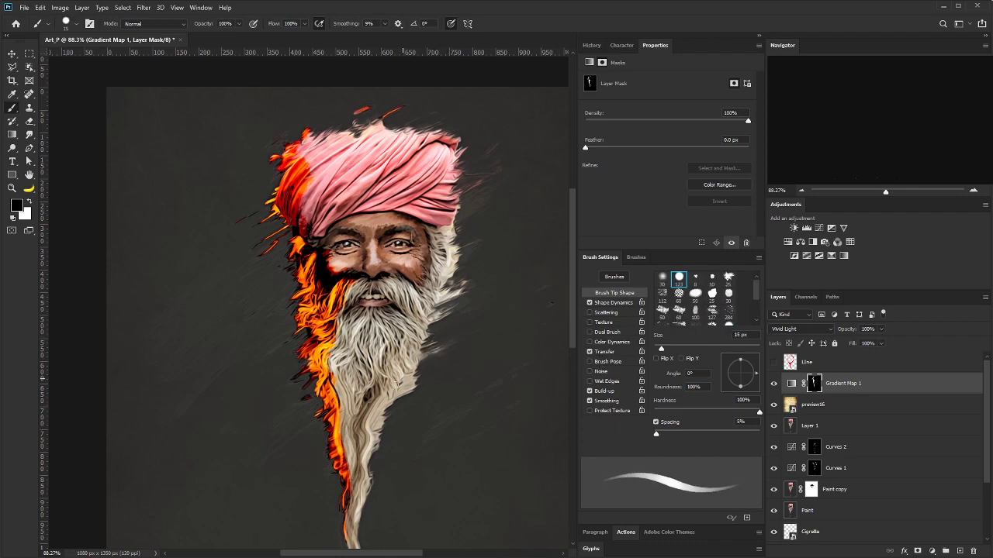
# Extend the fiery edge down the smoke strand toward the cigarette by painting white on the mask with an 8 px brush.
pyautogui.scroll(8, 347, 454)
pyautogui.moveTo(347, 455); pyautogui.dragTo(346, 290)
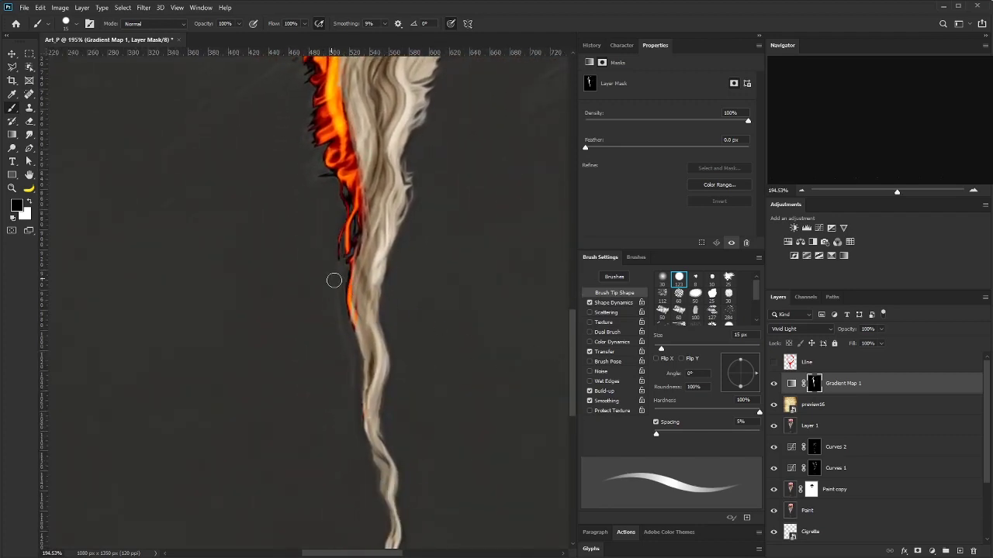
pyautogui.press('[')
pyautogui.press('[')
pyautogui.press('[')
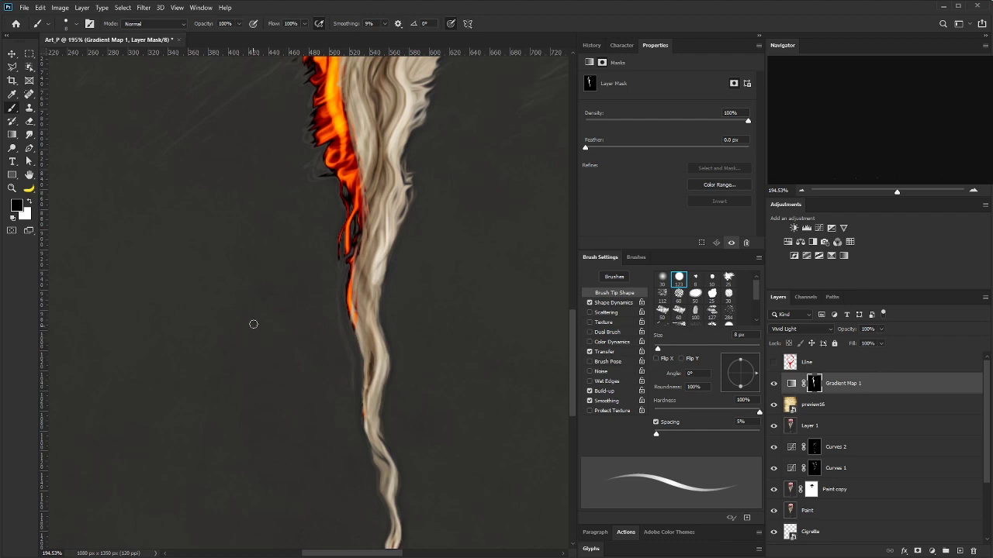
pyautogui.click(31, 203)
pyautogui.moveTo(336, 360)
pyautogui.mouseDown()
pyautogui.moveTo(330, 196)
pyautogui.moveTo(316, 280)
pyautogui.mouseUp()
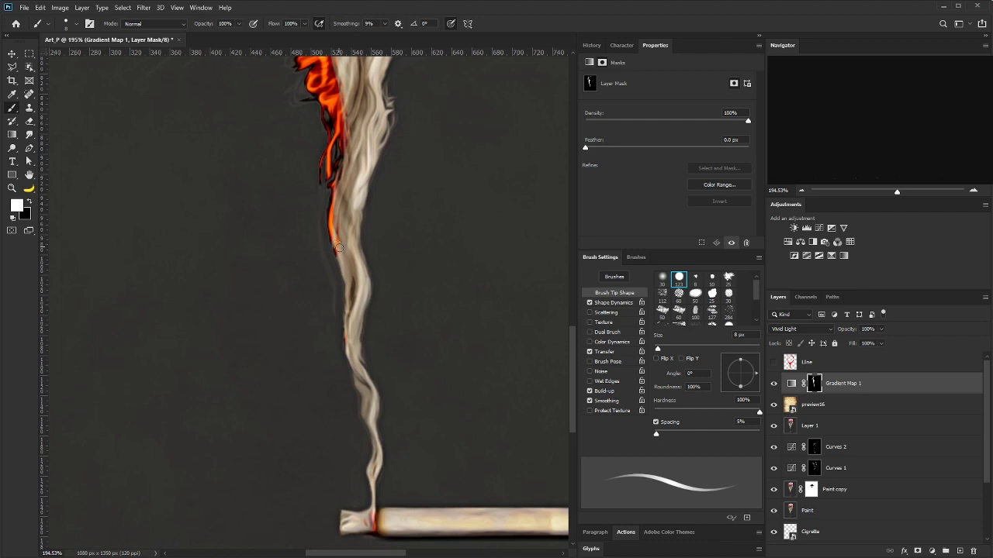
pyautogui.moveTo(332, 240); pyautogui.dragTo(345, 340)
pyautogui.moveTo(361, 408); pyautogui.dragTo(373, 490)
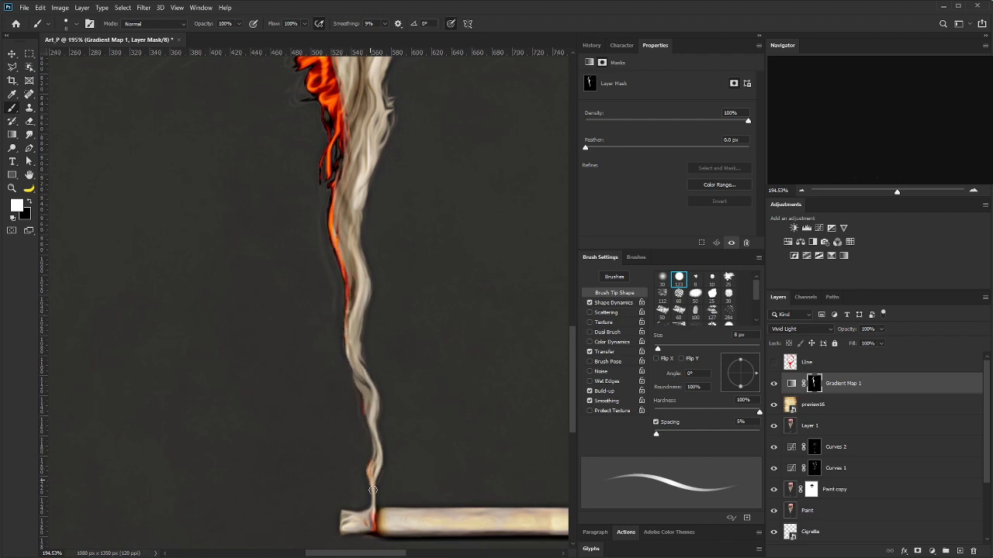
# Refine the inner fire edge along the smoke strand and lower beard by painting black on the mask with the 8 px brush.
pyautogui.moveTo(348, 170)
pyautogui.mouseDown()
pyautogui.moveTo(335, 364)
pyautogui.moveTo(330, 273)
pyautogui.mouseUp()
pyautogui.press('x')
pyautogui.moveTo(332, 359); pyautogui.dragTo(333, 332)
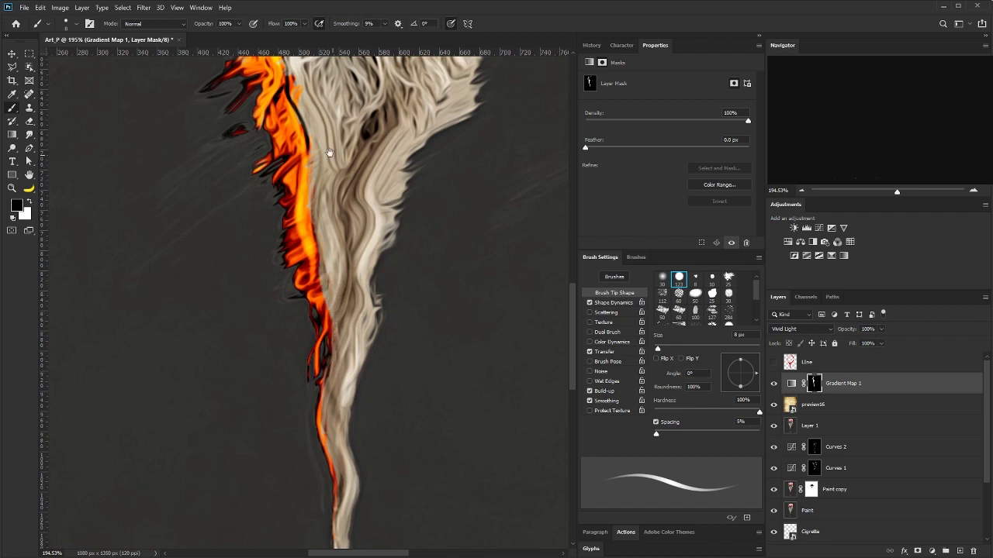
pyautogui.moveTo(330, 153); pyautogui.dragTo(353, 382)
pyautogui.moveTo(328, 377)
pyautogui.mouseDown()
pyautogui.moveTo(318, 304)
pyautogui.moveTo(315, 326)
pyautogui.mouseUp()
pyautogui.moveTo(321, 279); pyautogui.dragTo(320, 365)
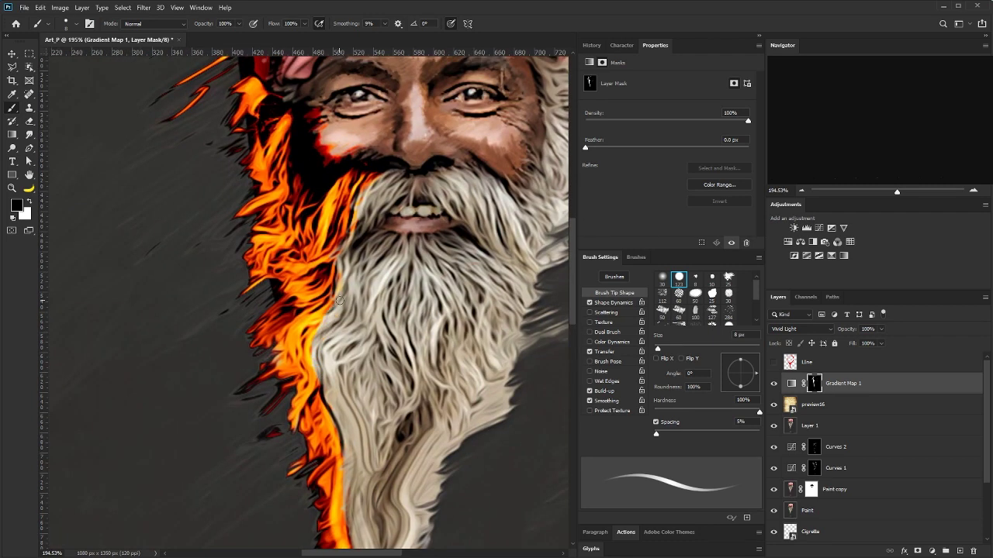
# Paint white on the Gradient Map 1 mask to extend fiery strands from the burning side into the beard beside the mouth.
pyautogui.press('x')
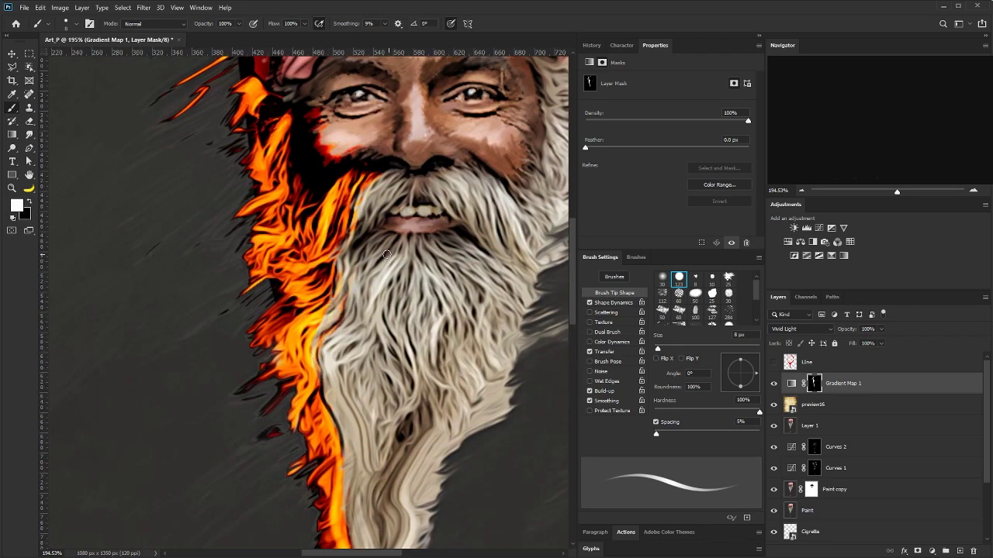
pyautogui.moveTo(345, 342)
pyautogui.mouseDown()
pyautogui.moveTo(366, 256)
pyautogui.moveTo(401, 271)
pyautogui.moveTo(370, 312)
pyautogui.mouseUp()
pyautogui.moveTo(360, 269)
pyautogui.mouseDown()
pyautogui.moveTo(349, 272)
pyautogui.moveTo(368, 244)
pyautogui.mouseUp()
pyautogui.moveTo(400, 181)
pyautogui.mouseDown()
pyautogui.moveTo(376, 214)
pyautogui.moveTo(397, 188)
pyautogui.mouseUp()
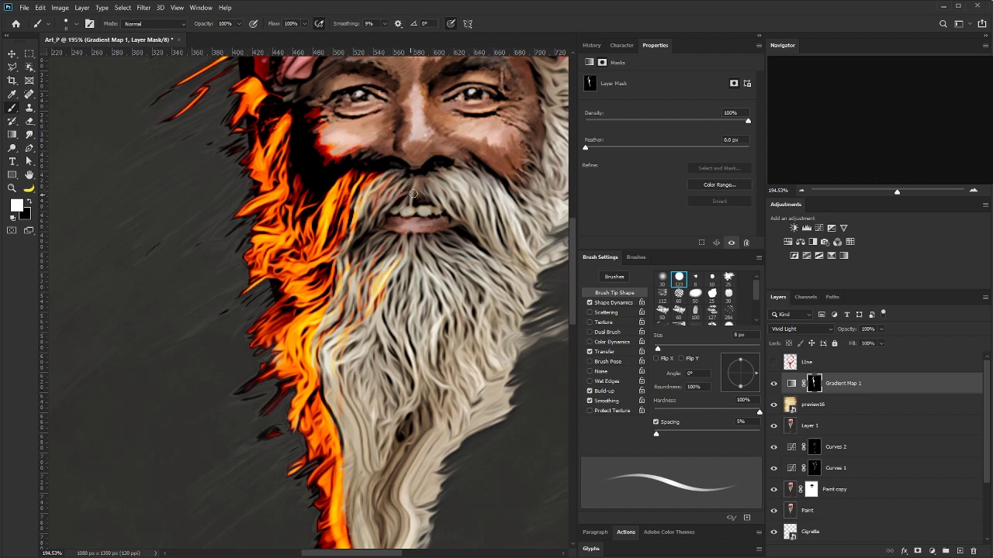
pyautogui.moveTo(333, 383)
pyautogui.mouseDown()
pyautogui.moveTo(333, 421)
pyautogui.moveTo(330, 380)
pyautogui.mouseUp()
pyautogui.moveTo(372, 315)
pyautogui.mouseDown()
pyautogui.moveTo(366, 352)
pyautogui.moveTo(376, 302)
pyautogui.moveTo(367, 325)
pyautogui.mouseUp()
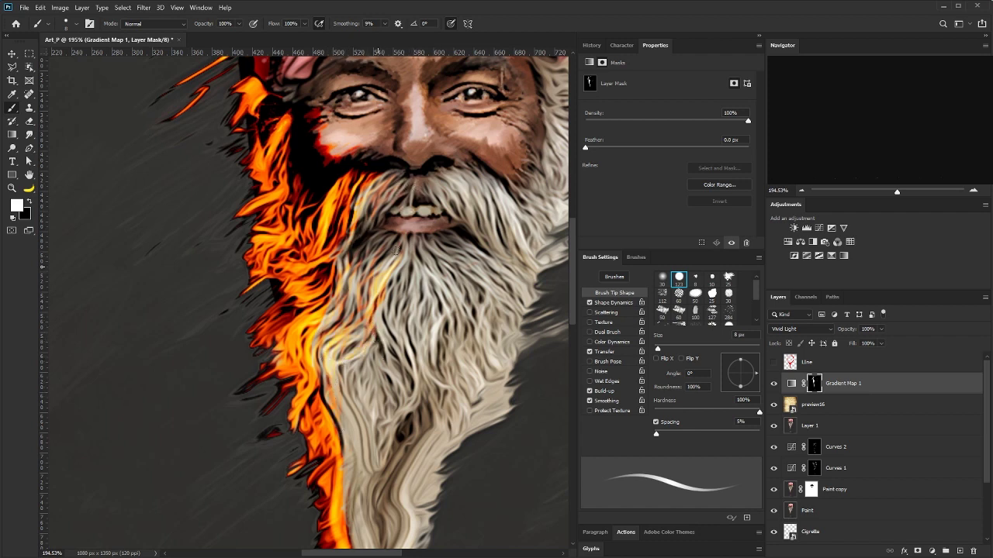
# Add thin fiery hair strands through the middle beard below the mouth and in the moustache with white mask strokes.
pyautogui.moveTo(395, 251)
pyautogui.mouseDown()
pyautogui.moveTo(403, 233)
pyautogui.moveTo(390, 302)
pyautogui.mouseUp()
pyautogui.moveTo(407, 245)
pyautogui.mouseDown()
pyautogui.moveTo(390, 302)
pyautogui.moveTo(407, 277)
pyautogui.moveTo(408, 321)
pyautogui.mouseUp()
pyautogui.moveTo(398, 384)
pyautogui.mouseDown()
pyautogui.moveTo(396, 402)
pyautogui.moveTo(399, 293)
pyautogui.mouseUp()
pyautogui.moveTo(395, 209)
pyautogui.mouseDown()
pyautogui.moveTo(403, 239)
pyautogui.moveTo(390, 245)
pyautogui.mouseUp()
pyautogui.moveTo(392, 233); pyautogui.dragTo(395, 312)
pyautogui.moveTo(372, 244); pyautogui.dragTo(363, 269)
pyautogui.moveTo(375, 174); pyautogui.dragTo(373, 258)
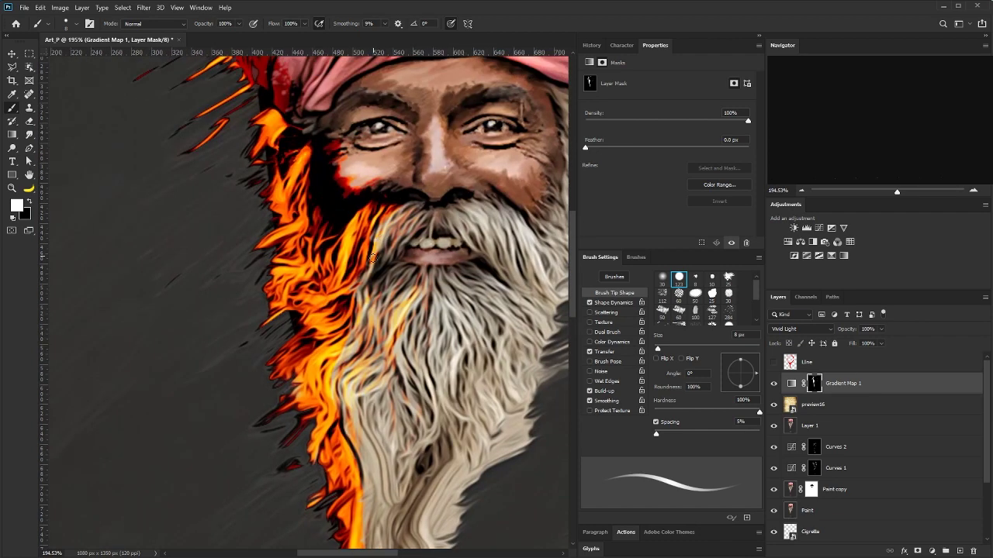
# Shape the fiery strands of the lower beard with long mask strokes, alternating between black and white.
pyautogui.press('x')
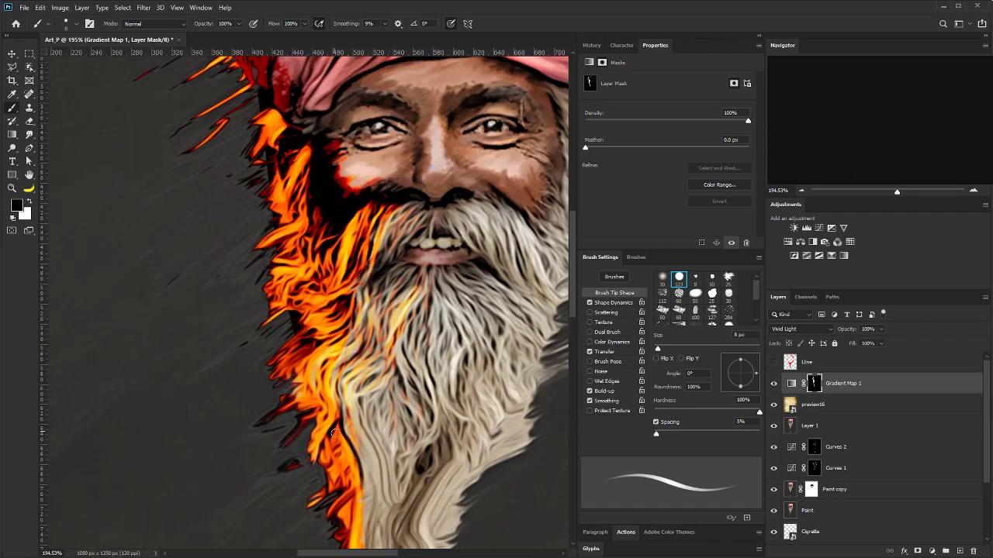
pyautogui.scroll(-3, 342, 423)
pyautogui.moveTo(354, 385); pyautogui.dragTo(360, 496)
pyautogui.moveTo(350, 355)
pyautogui.mouseDown()
pyautogui.moveTo(359, 426)
pyautogui.moveTo(359, 382)
pyautogui.moveTo(392, 472)
pyautogui.mouseUp()
pyautogui.press('x')
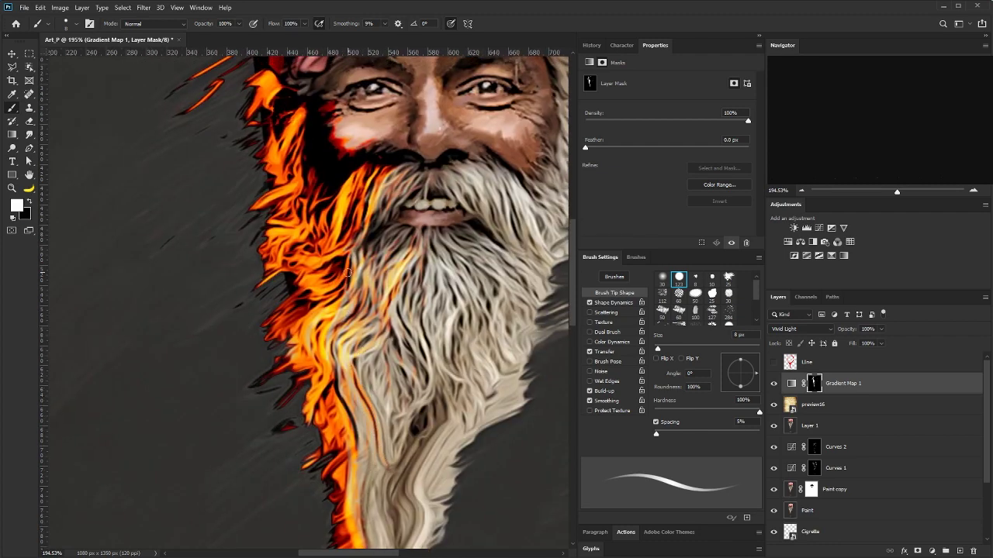
pyautogui.scroll(3, 342, 294)
pyautogui.press('x')
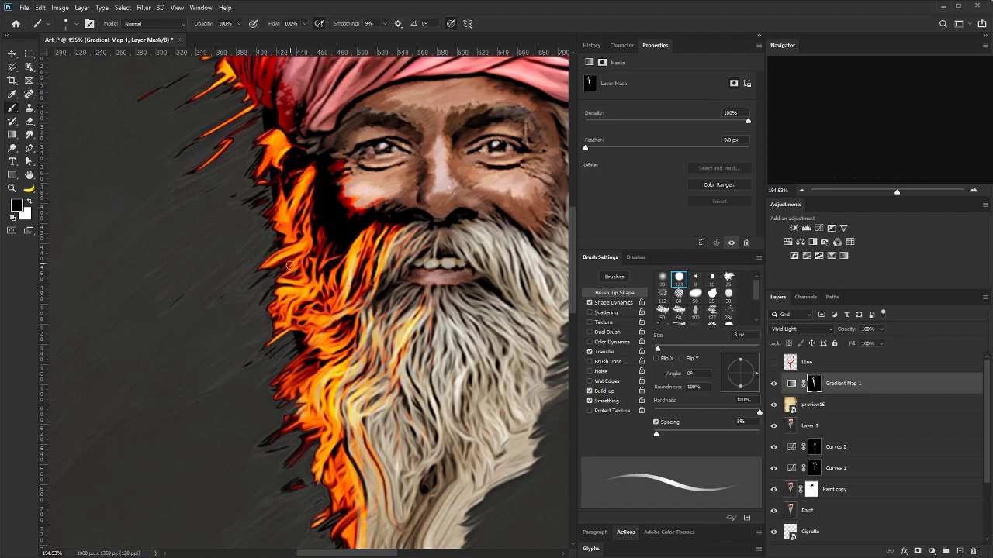
pyautogui.moveTo(287, 183)
pyautogui.mouseDown()
pyautogui.moveTo(268, 275)
pyautogui.moveTo(252, 252)
pyautogui.moveTo(247, 279)
pyautogui.mouseUp()
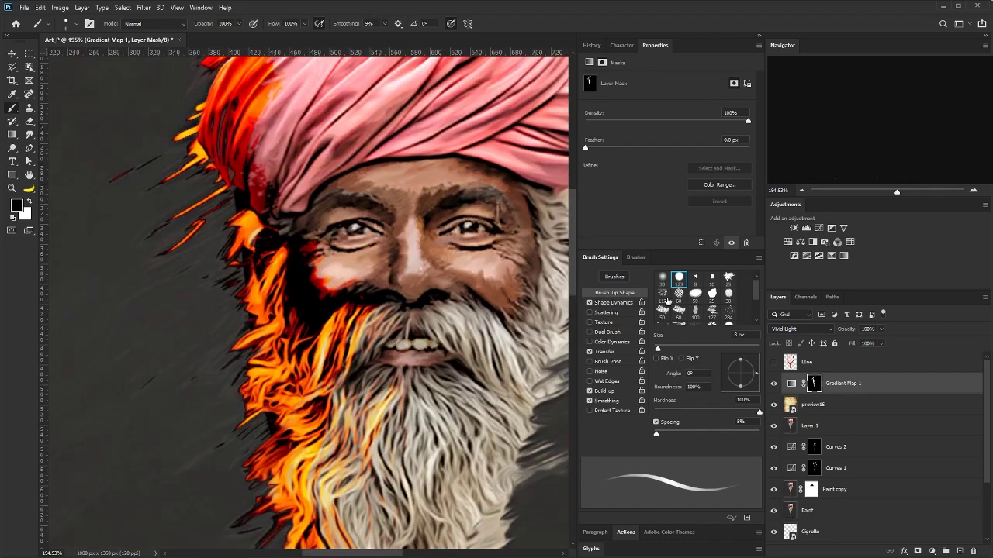
# Set up the 284 px splatter brush with Transfer off, 1% spacing and pen-pressure size control off.
pyautogui.click(729, 312)
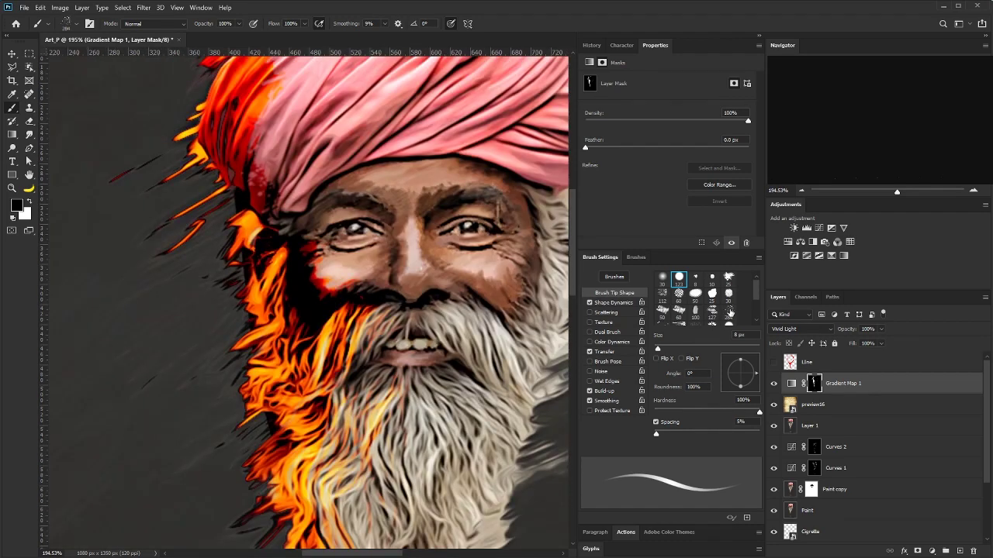
pyautogui.click(589, 351)
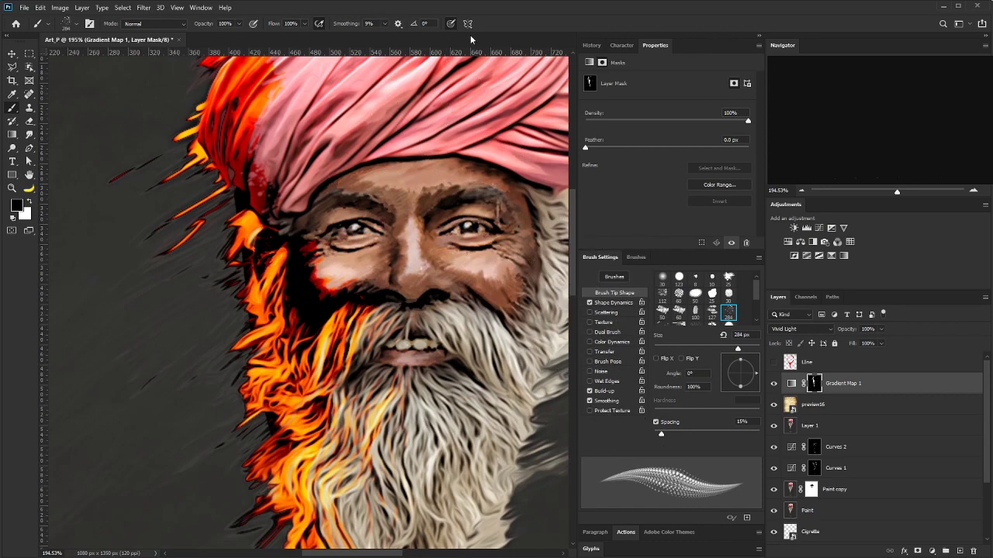
pyautogui.moveTo(661, 434); pyautogui.dragTo(615, 434)
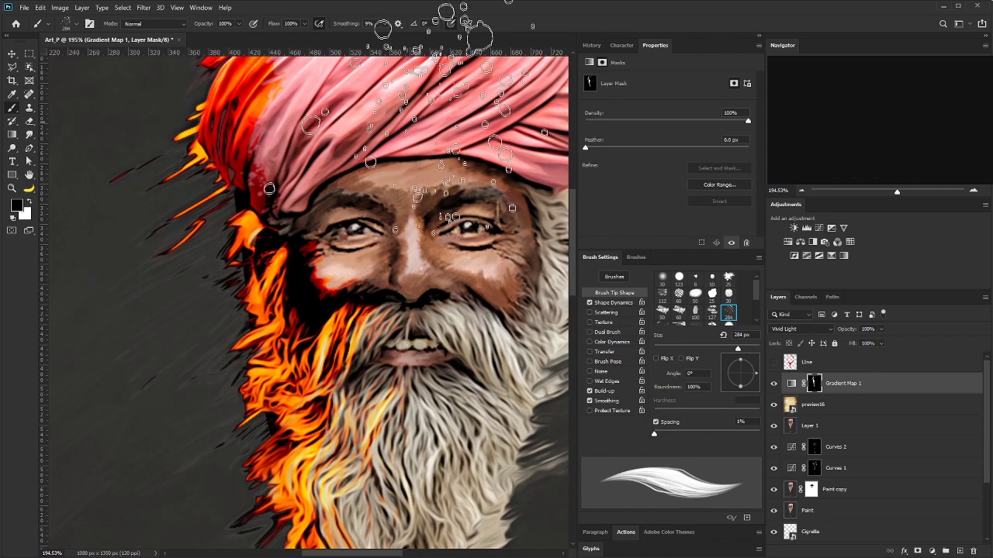
pyautogui.click(452, 25)
pyautogui.moveTo(336, 197); pyautogui.dragTo(303, 260)
# Reduce the splatter brush to 35 px and break up the fire edge on the cheek and turban with black on the mask.
pyautogui.press('[')
pyautogui.press('[')
pyautogui.press('[')
pyautogui.press('[')
pyautogui.press('[')
pyautogui.press('[')
pyautogui.press('[')
pyautogui.press('[')
pyautogui.press('[')
pyautogui.press('[')
pyautogui.press('[')
pyautogui.press('[')
pyautogui.press('[')
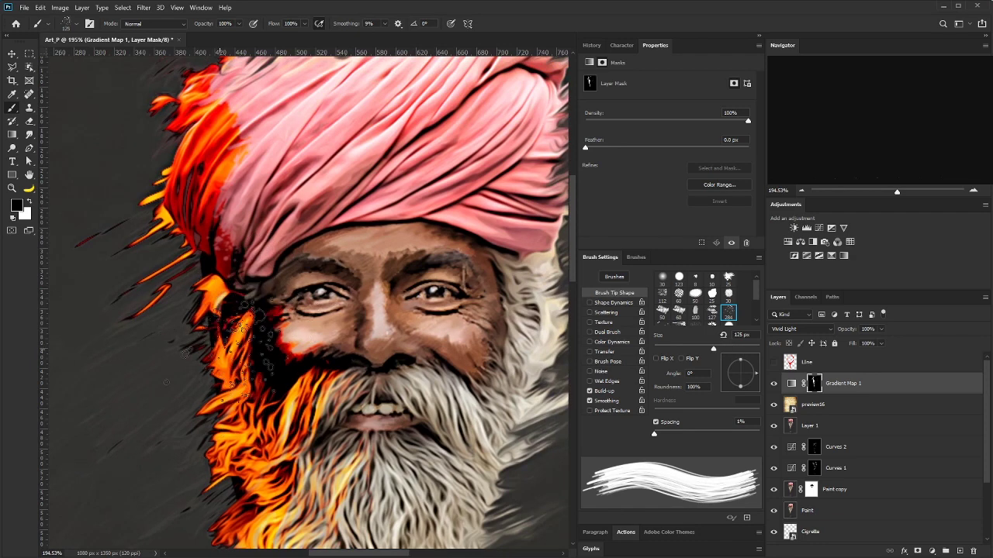
pyautogui.press('[')
pyautogui.press('[')
pyautogui.press('[')
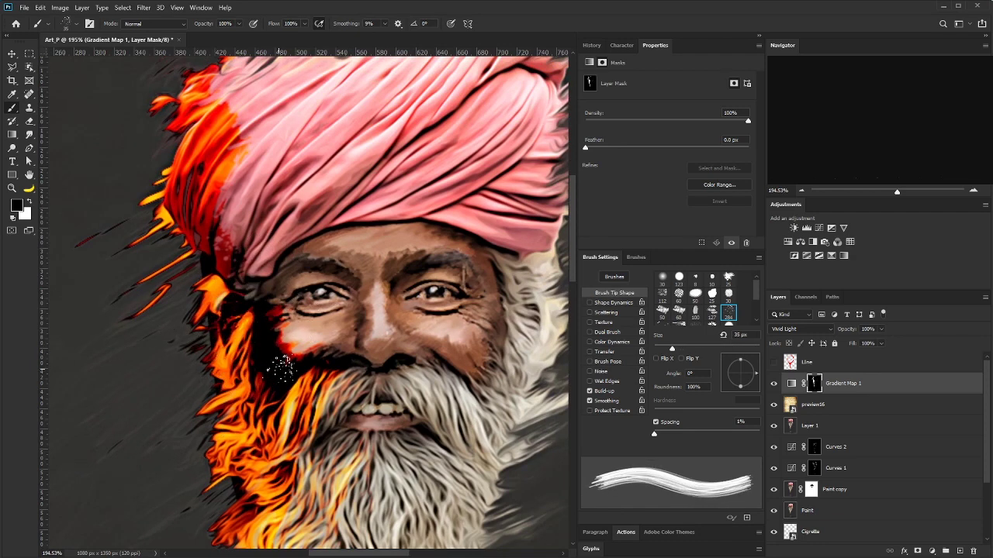
pyautogui.moveTo(294, 357)
pyautogui.mouseDown()
pyautogui.moveTo(253, 353)
pyautogui.moveTo(229, 321)
pyautogui.moveTo(266, 287)
pyautogui.moveTo(250, 287)
pyautogui.moveTo(251, 252)
pyautogui.moveTo(222, 249)
pyautogui.moveTo(211, 227)
pyautogui.moveTo(224, 151)
pyautogui.moveTo(259, 270)
pyautogui.moveTo(259, 201)
pyautogui.moveTo(294, 136)
pyautogui.mouseUp()
# Paint white fiery strands into the turban's lower folds on the mask, using the hard round pen-pressure brush at 8 px.
pyautogui.press('x')
pyautogui.click(679, 277)
pyautogui.click(450, 23)
pyautogui.press('[')
pyautogui.press('[')
pyautogui.press('[')
pyautogui.press('[')
pyautogui.press('[')
pyautogui.press('[')
pyautogui.press('[')
pyautogui.press('[')
pyautogui.press('[')
pyautogui.press('[')
pyautogui.press('[')
pyautogui.press('[')
pyautogui.press('[')
pyautogui.press('[')
pyautogui.press('[')
pyautogui.press('[')
pyautogui.moveTo(277, 216)
pyautogui.mouseDown()
pyautogui.moveTo(298, 183)
pyautogui.moveTo(304, 216)
pyautogui.moveTo(282, 246)
pyautogui.moveTo(322, 217)
pyautogui.mouseUp()
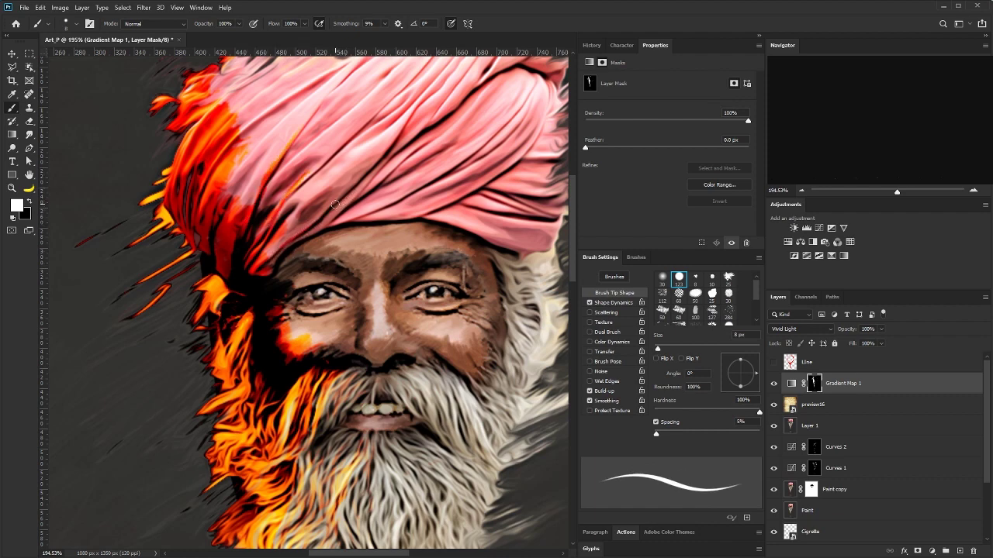
pyautogui.hotkey('ctrl', '0')
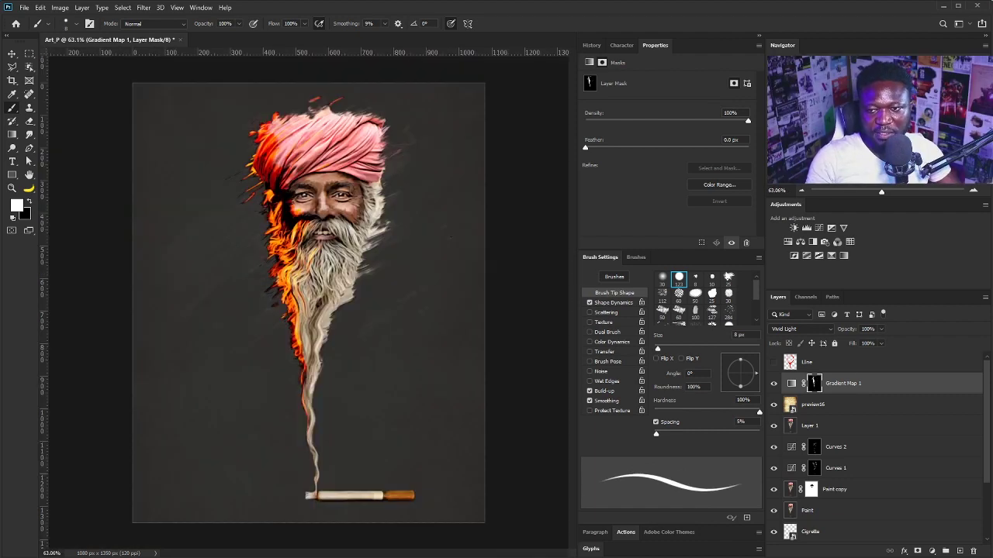
# Place the scratched dark texture above Gradient Map 1 in Overlay mode, scaled to about 1816 by 1361 px to cover the canvas.
pyautogui.moveTo(326, 350); pyautogui.dragTo(338, 298)
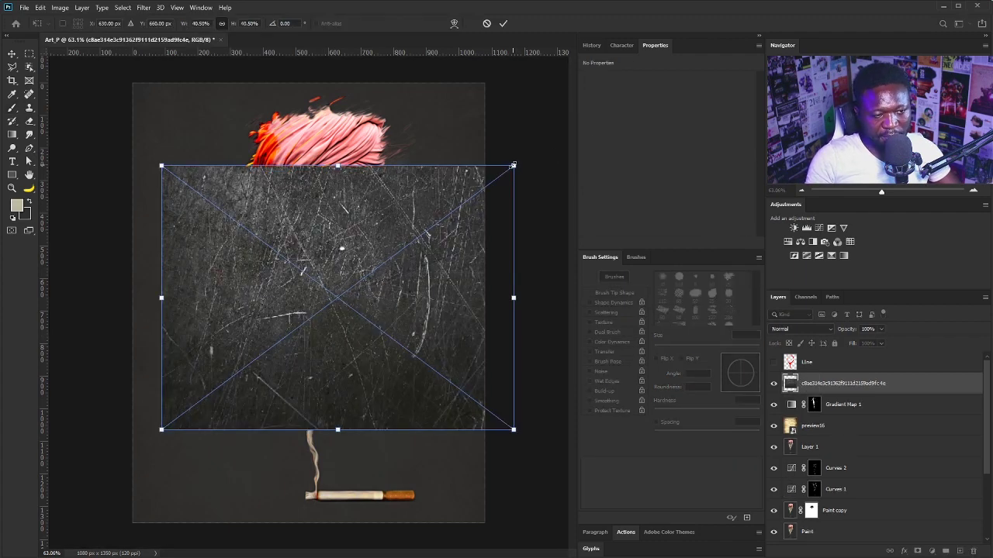
pyautogui.moveTo(513, 165); pyautogui.dragTo(632, 76)
pyautogui.moveTo(218, 309)
pyautogui.mouseDown()
pyautogui.moveTo(302, 317)
pyautogui.moveTo(261, 315)
pyautogui.mouseUp()
pyautogui.press('Return')
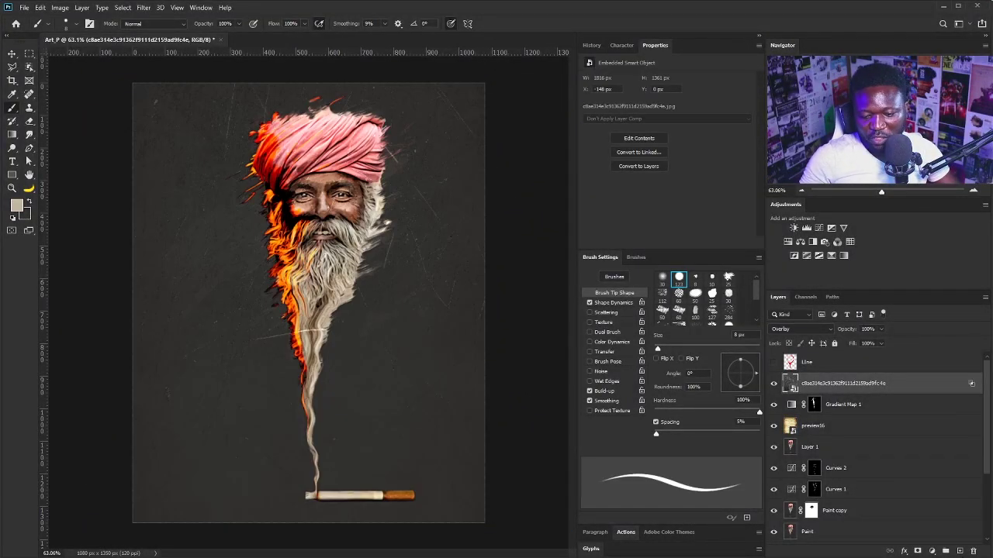
# Create a new layer named Noise in Overlay mode, filled with the Overlay-neutral 50% gray.
pyautogui.hotkey('ctrl', 'shift', 'n')
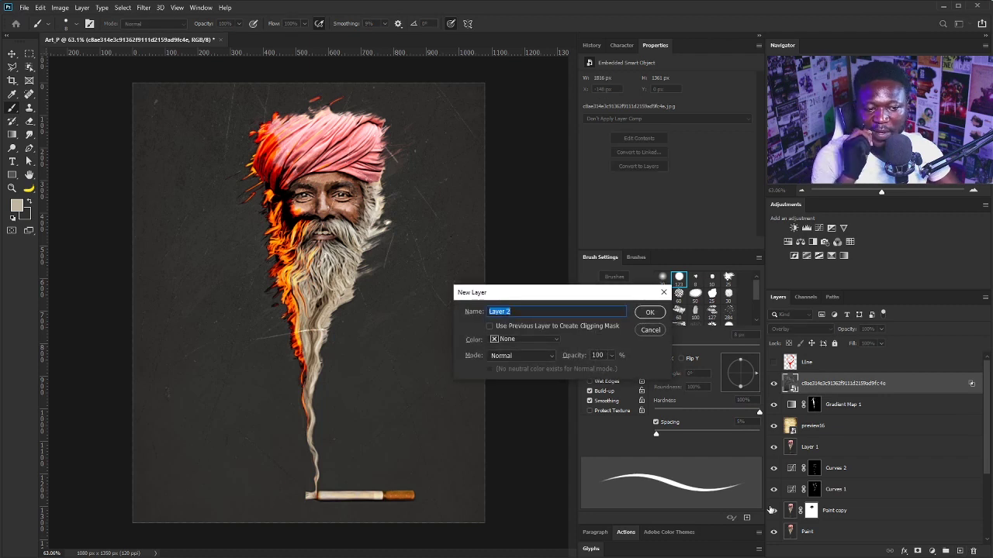
pyautogui.write('Noise')
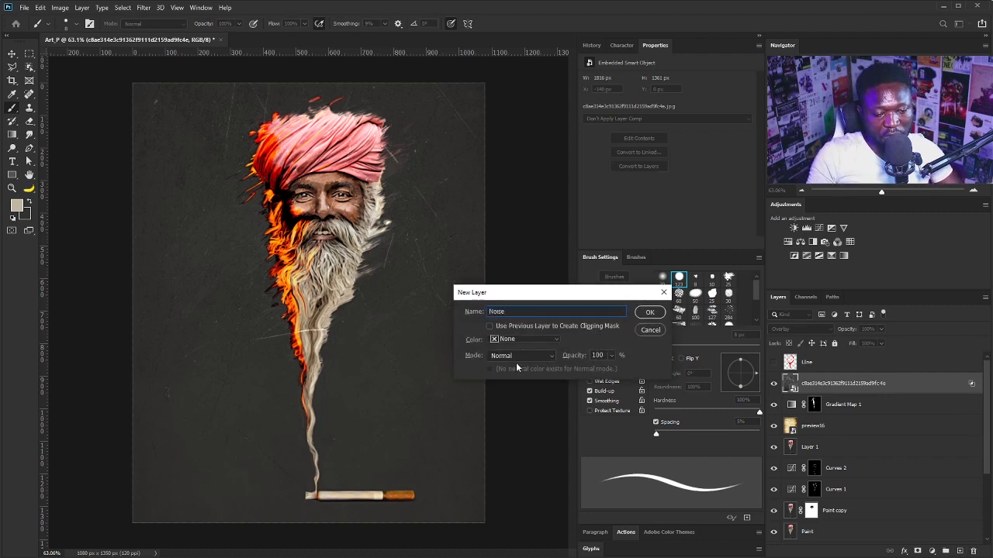
pyautogui.click(518, 356)
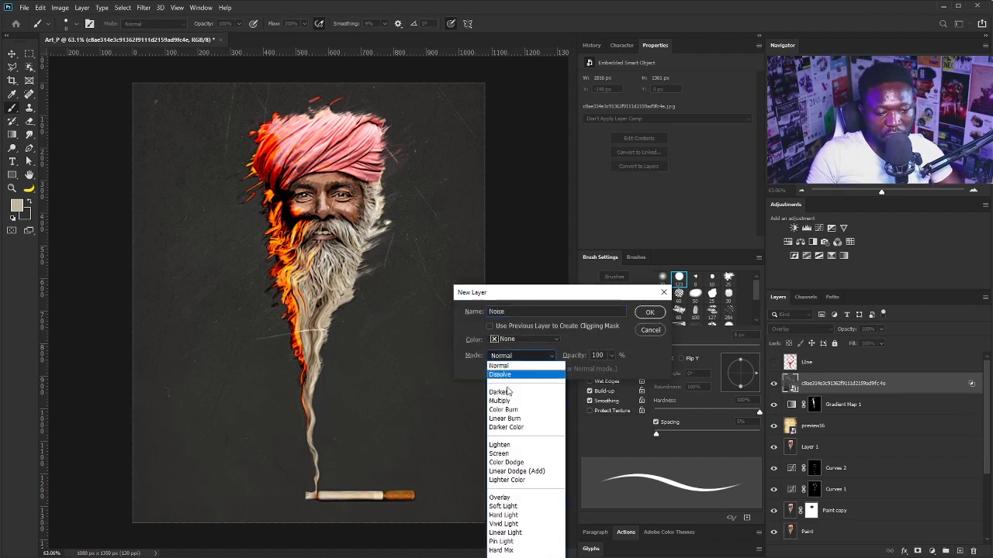
pyautogui.click(508, 493)
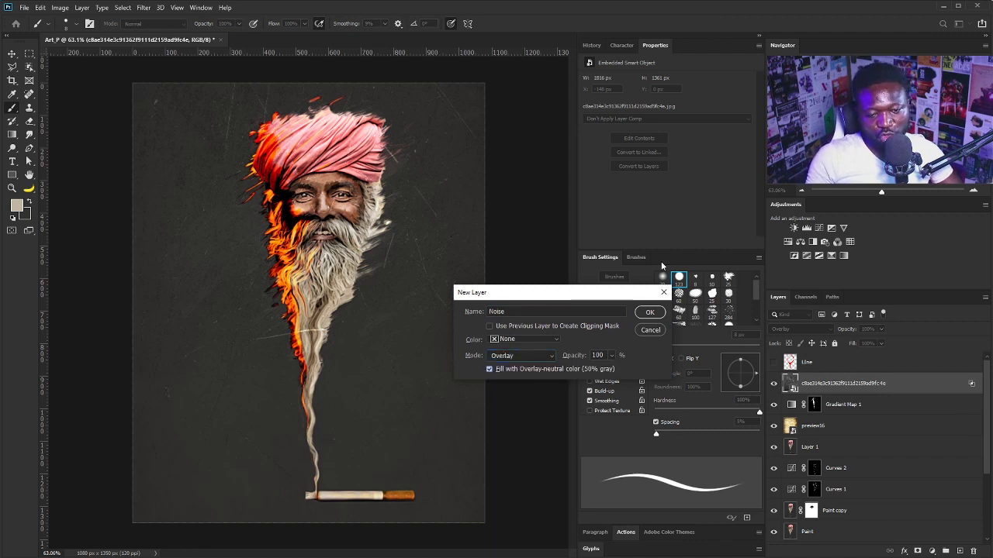
pyautogui.click(652, 314)
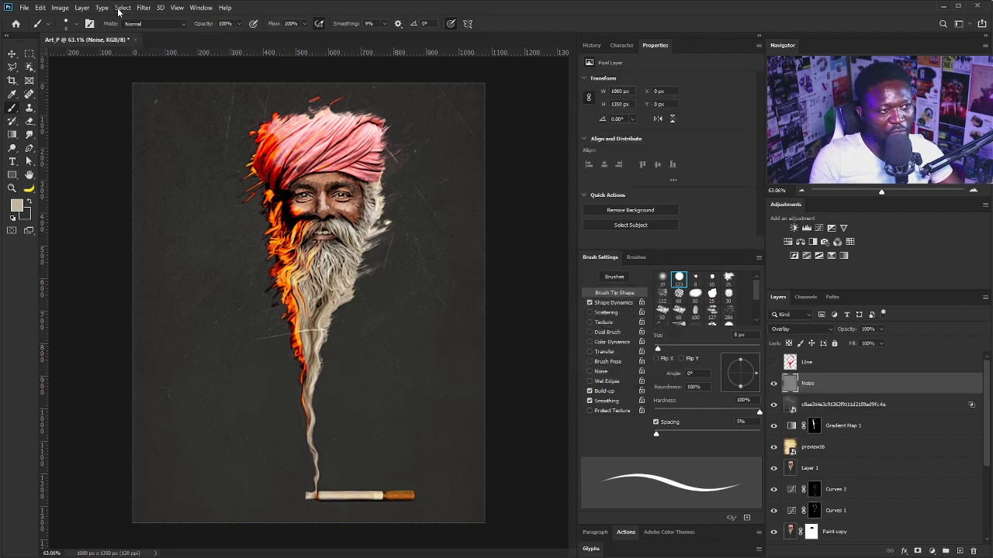
# Apply monochromatic Gaussian Add Noise to the Noise layer and lower the layer's opacity to 60%.
pyautogui.click(143, 7)
pyautogui.moveTo(211, 157)
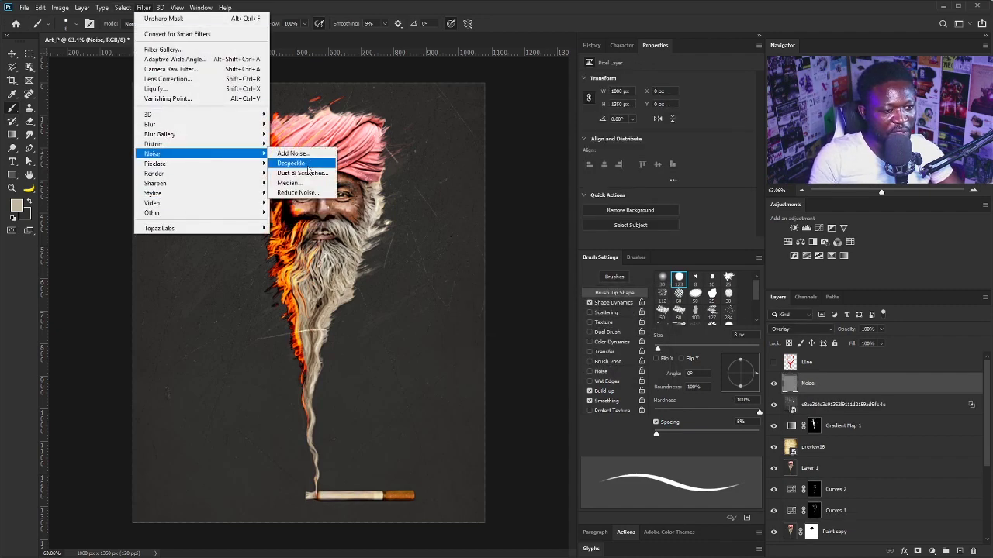
pyautogui.click(309, 154)
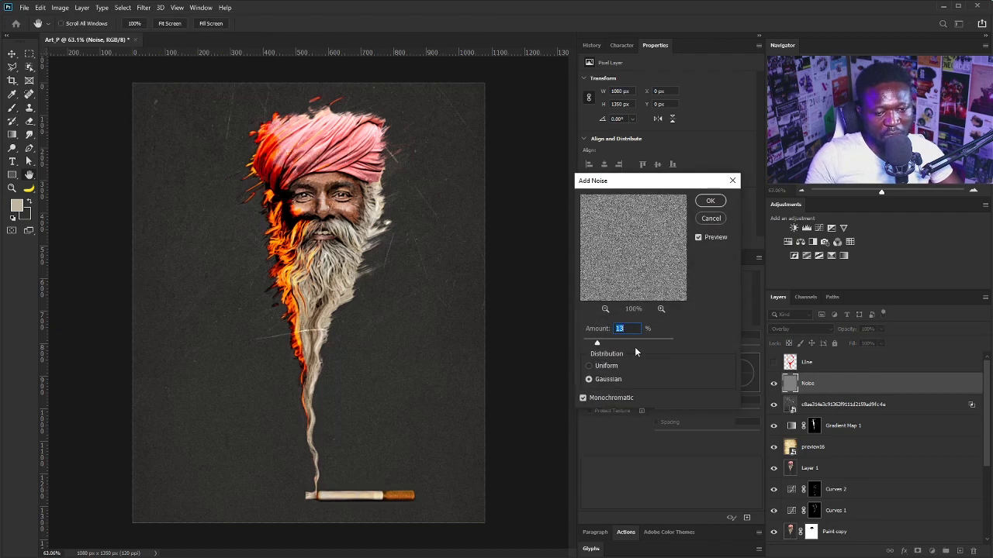
pyautogui.moveTo(598, 344)
pyautogui.mouseDown()
pyautogui.moveTo(617, 345)
pyautogui.moveTo(607, 343)
pyautogui.mouseUp()
pyautogui.click(710, 201)
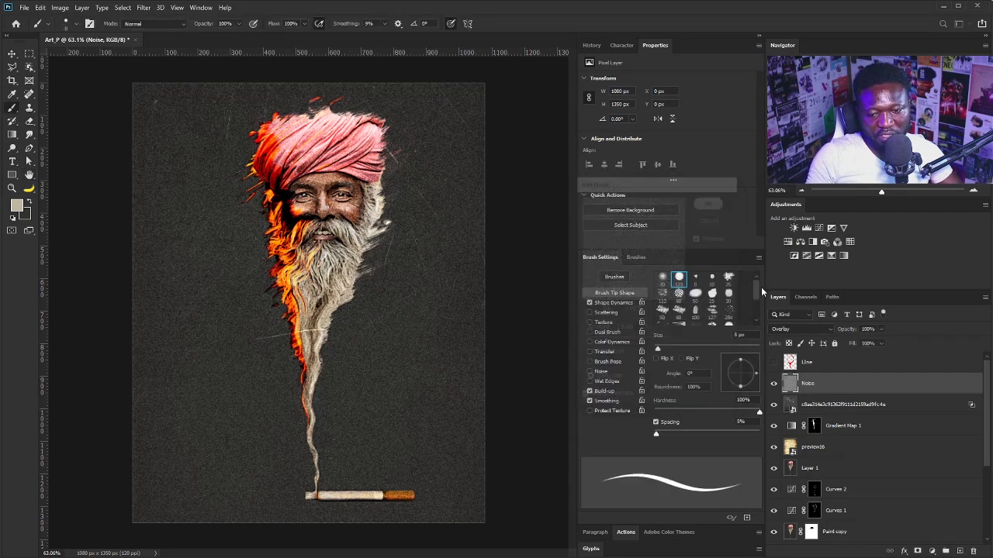
pyautogui.click(882, 331)
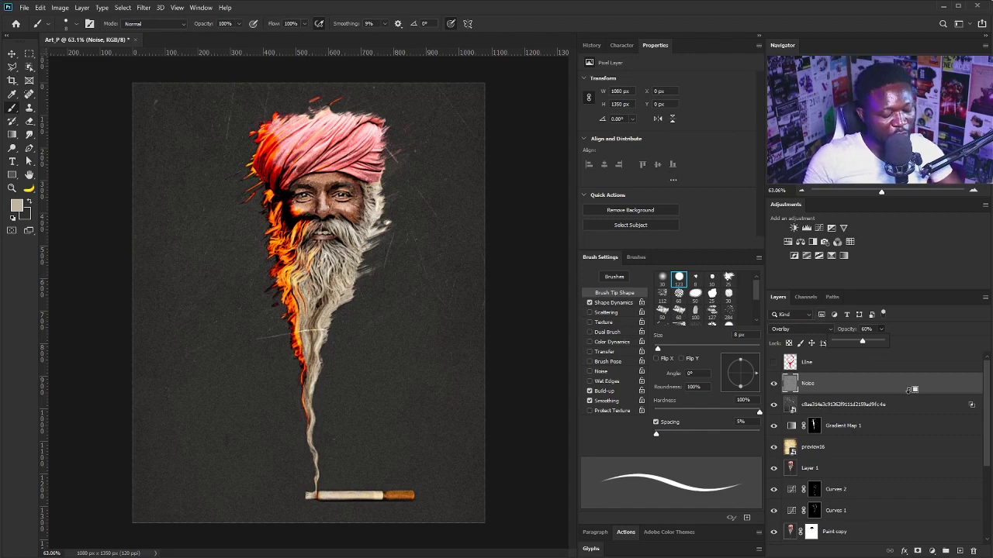
# Stamp all visible layers onto a new layer above Noise and open it in the Camera Raw Filter.
pyautogui.hotkey('ctrl', 'alt', 'shift', 'e')
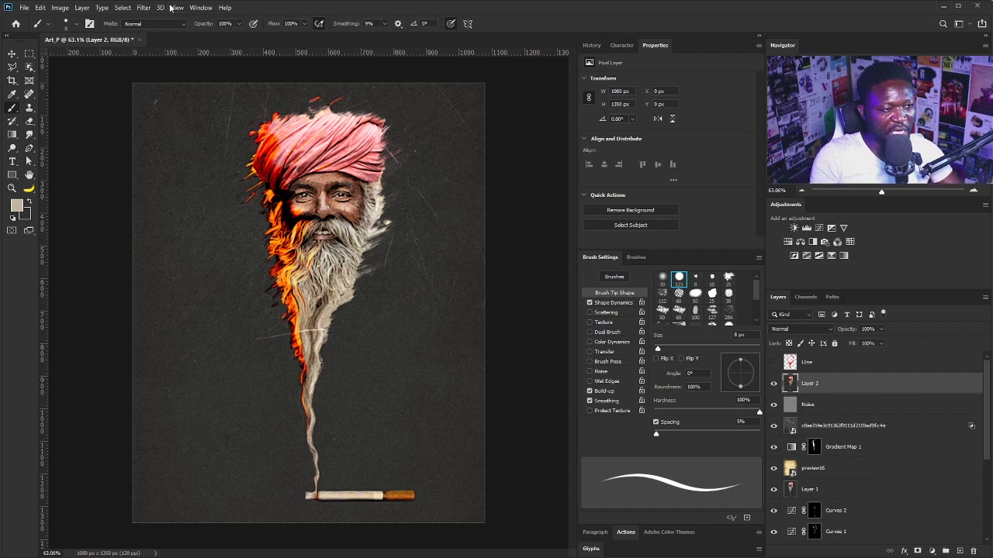
pyautogui.click(144, 8)
pyautogui.click(217, 71)
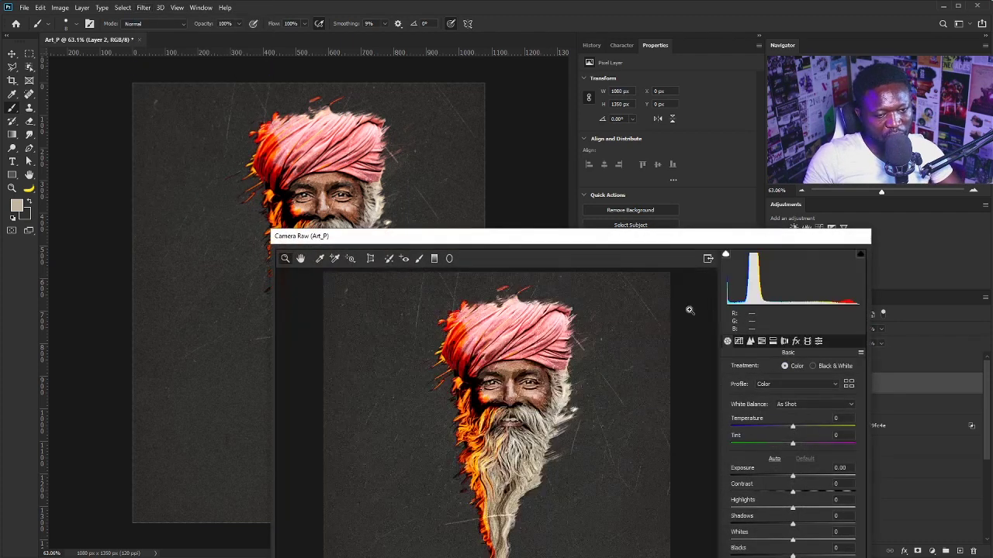
pyautogui.moveTo(623, 239); pyautogui.dragTo(443, 22)
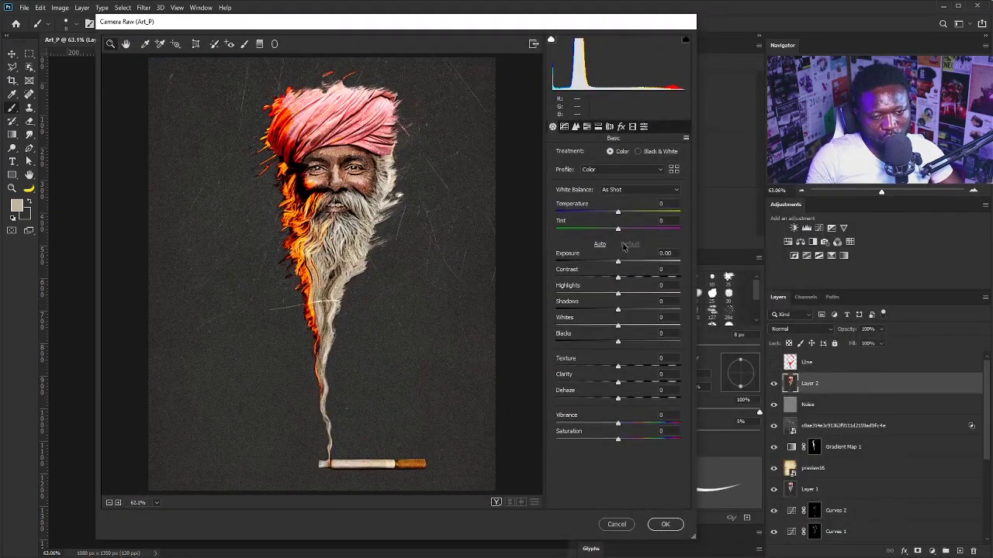
# Set the Camera Raw basic values to Temperature -4, Exposure -0.15, Contrast +21, Highlights +12 and Shadows -9.
pyautogui.moveTo(626, 283); pyautogui.dragTo(632, 282)
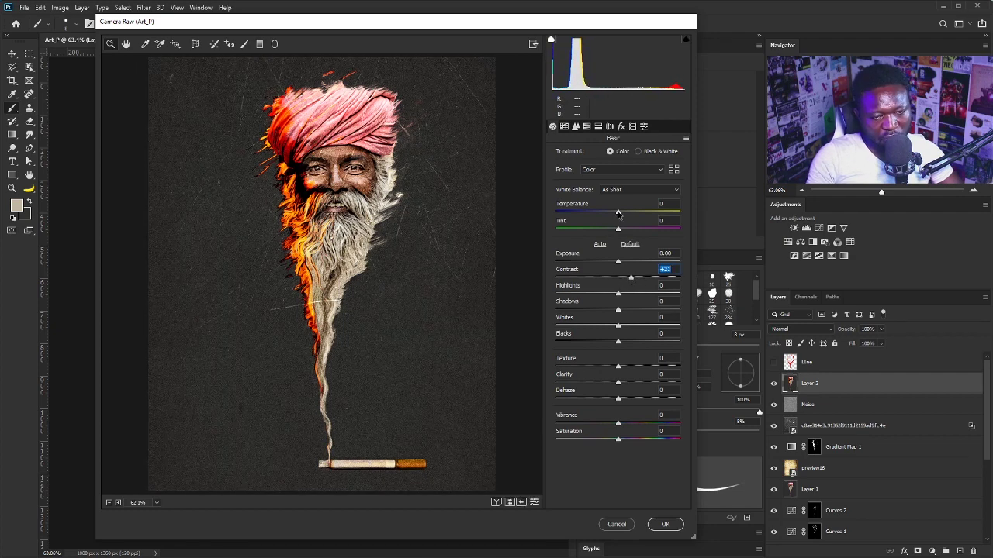
pyautogui.moveTo(618, 214); pyautogui.dragTo(615, 216)
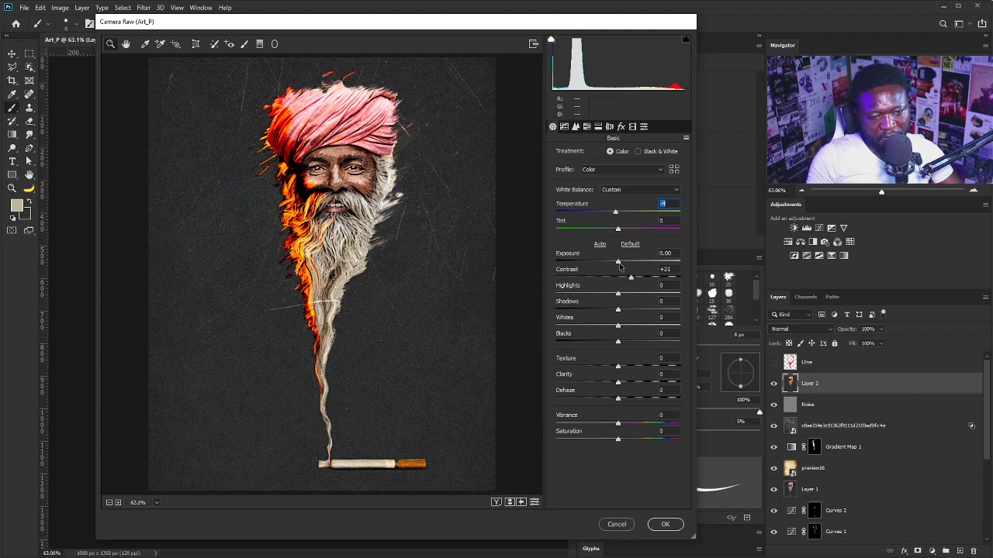
pyautogui.moveTo(619, 266); pyautogui.dragTo(618, 266)
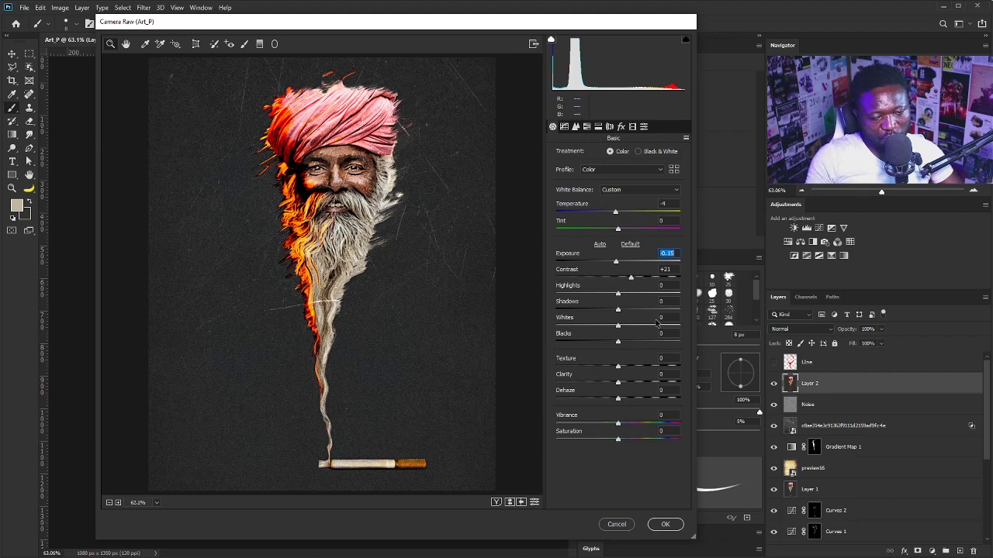
pyautogui.moveTo(619, 295); pyautogui.dragTo(629, 300)
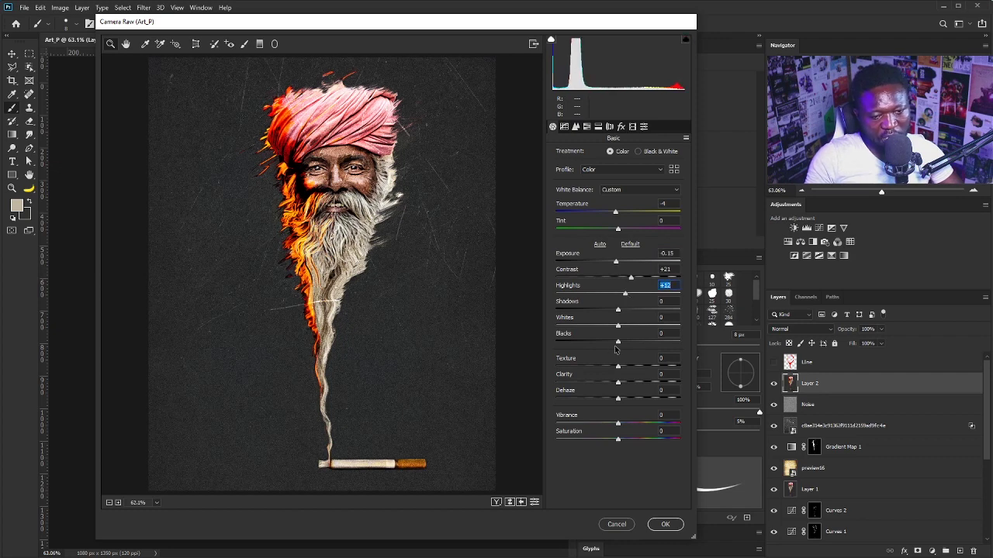
pyautogui.moveTo(619, 313)
pyautogui.mouseDown()
pyautogui.moveTo(602, 313)
pyautogui.moveTo(614, 313)
pyautogui.mouseUp()
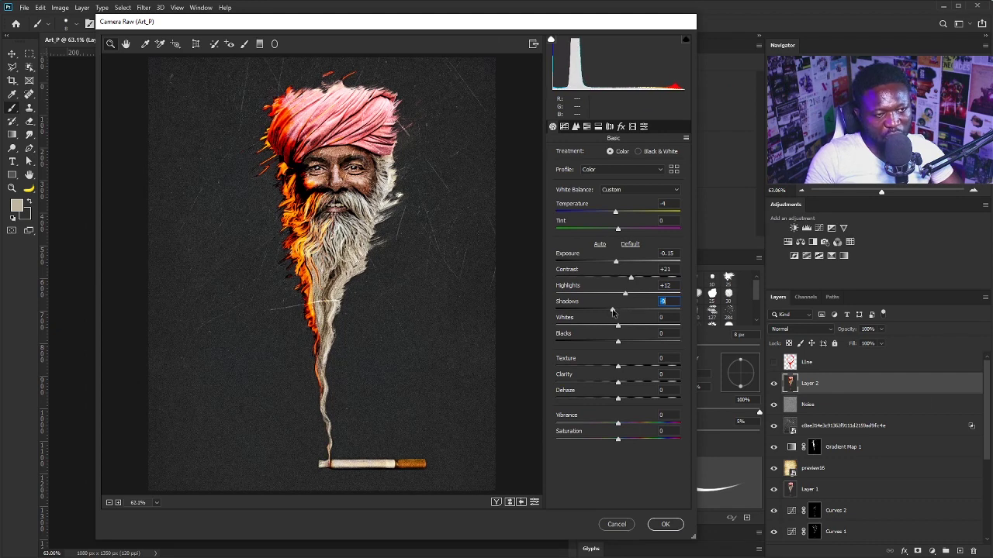
# Raise Clarity to +6, add slight sharpening, apply the Camera Raw Filter and compare Layer 2 with the original.
pyautogui.moveTo(618, 382); pyautogui.dragTo(629, 385)
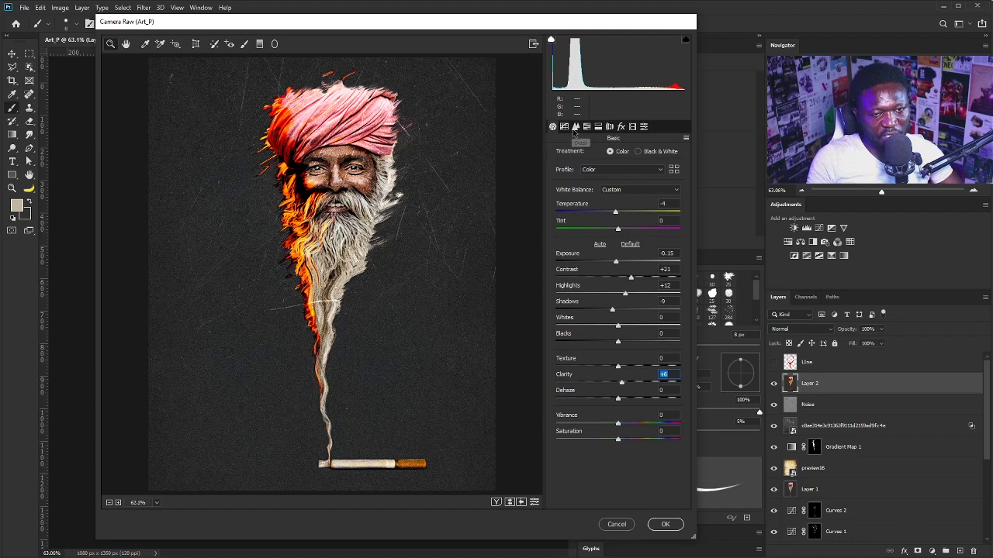
pyautogui.click(575, 127)
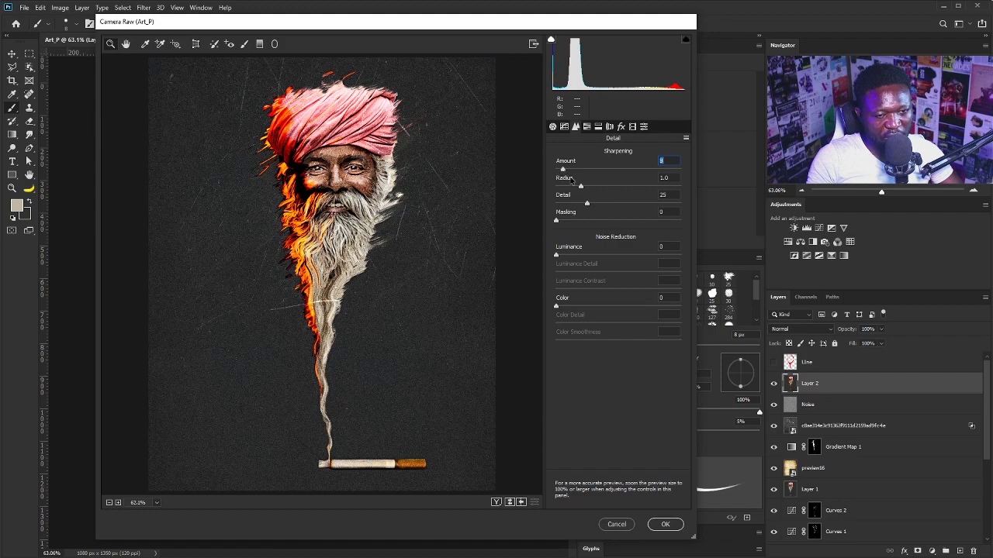
pyautogui.click(665, 525)
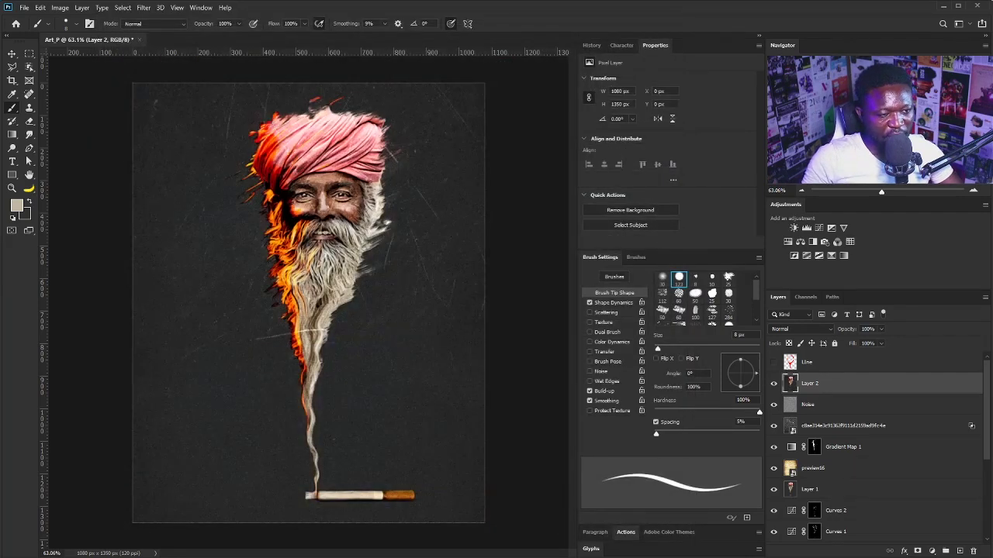
pyautogui.click(773, 383)
pyautogui.click(774, 383)
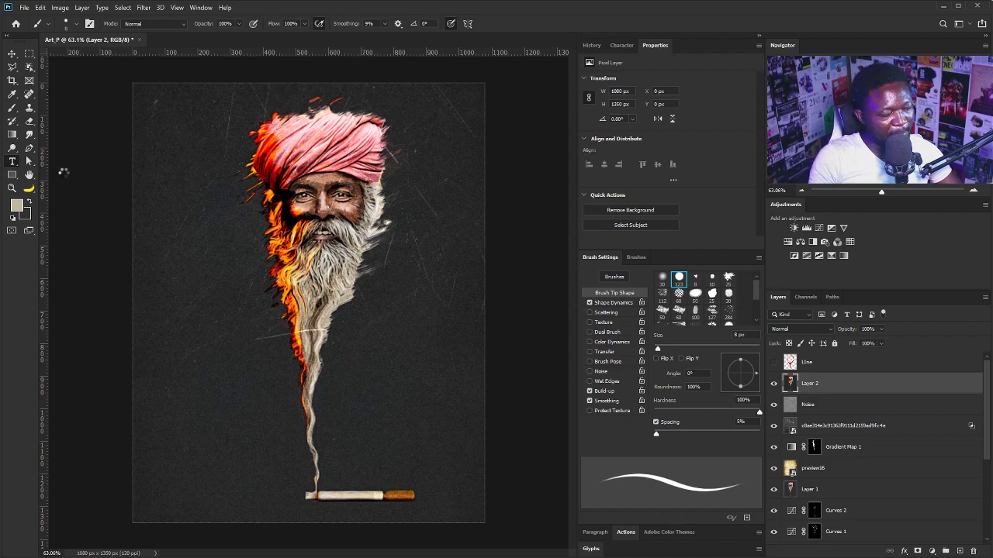
# Add the text "The" in white (#ffffff) Kenyan Coffee Regular and enlarge it beside the smoke trail's lower part.
pyautogui.click(167, 368)
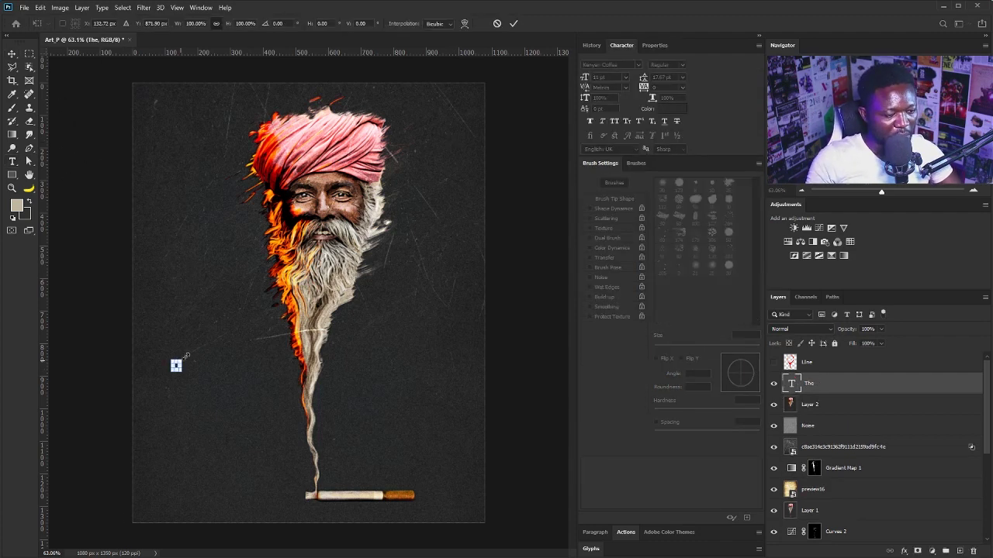
pyautogui.write('The')
pyautogui.click(672, 108)
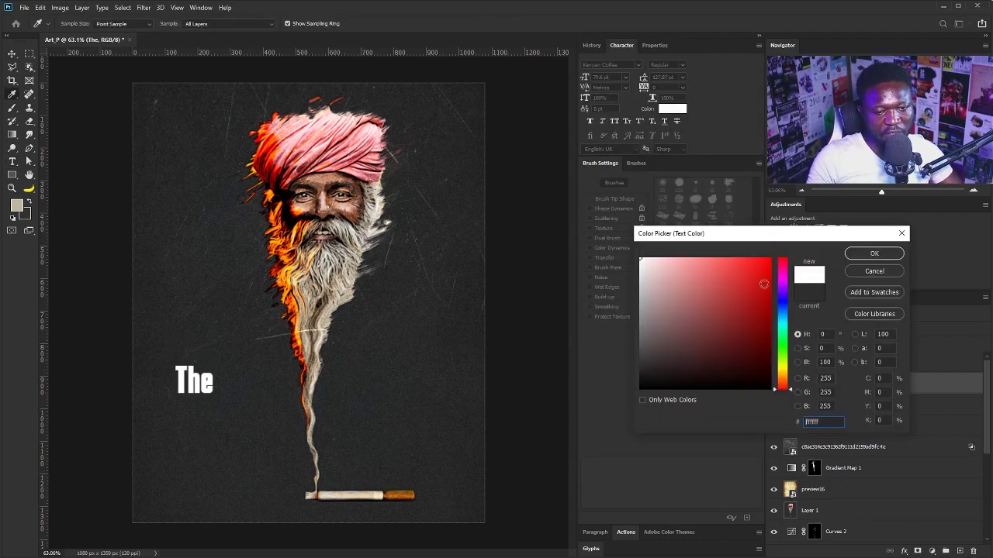
pyautogui.press('Return')
pyautogui.moveTo(218, 385); pyautogui.dragTo(290, 487)
pyautogui.hotkey('ctrl', 't')
pyautogui.press('Return')
# Add the text "Tobacco" as its own layer and enlarge it to about 121 pt on the empty background beside the smoke trail.
pyautogui.press('t')
pyautogui.press('Return')
pyautogui.write('Tobacco')
pyautogui.click(12, 54)
pyautogui.hotkey('ctrl', 't')
pyautogui.moveTo(233, 450); pyautogui.dragTo(259, 425)
pyautogui.moveTo(316, 378); pyautogui.dragTo(302, 385)
pyautogui.moveTo(233, 426); pyautogui.dragTo(237, 419)
pyautogui.moveTo(306, 452); pyautogui.dragTo(297, 448)
pyautogui.moveTo(236, 421); pyautogui.dragTo(227, 418)
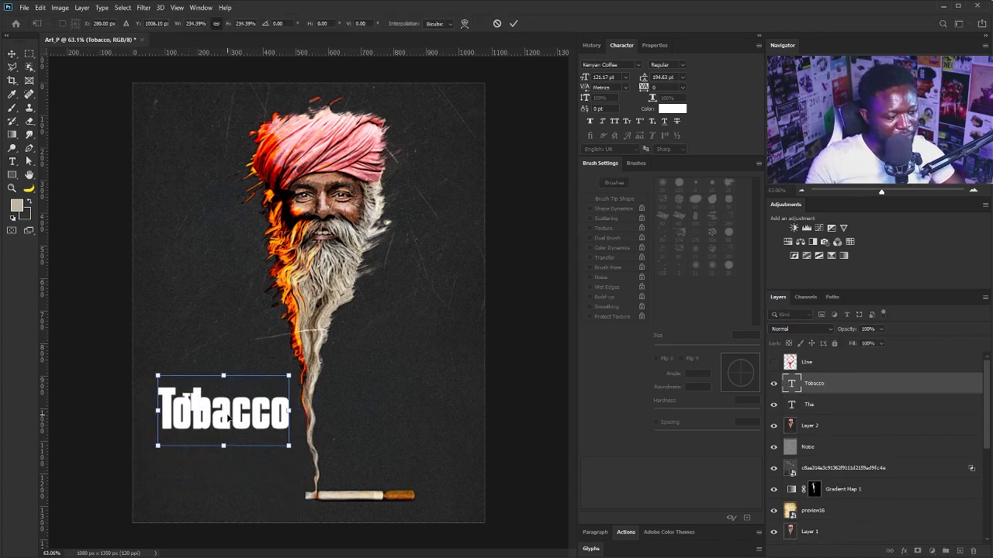
pyautogui.scroll(6, 228, 418)
pyautogui.moveTo(341, 380); pyautogui.dragTo(342, 397)
pyautogui.press('Return')
# Move the "The" layer above Tobacco and scale it to about 28.6 pt, nested between the T and b of Tobacco.
pyautogui.moveTo(811, 405); pyautogui.dragTo(813, 375)
pyautogui.hotkey('ctrl', 't')
pyautogui.moveTo(308, 384); pyautogui.dragTo(266, 334)
pyautogui.press('Return')
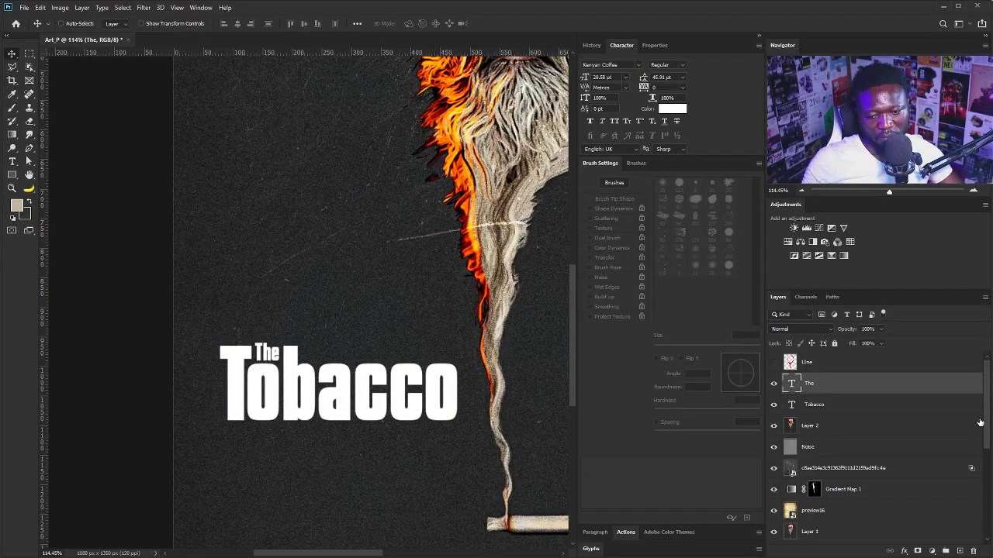
# Recolor the Tobacco text pure red.
pyautogui.click(948, 405)
pyautogui.click(671, 108)
pyautogui.moveTo(764, 285); pyautogui.dragTo(778, 257)
pyautogui.click(872, 253)
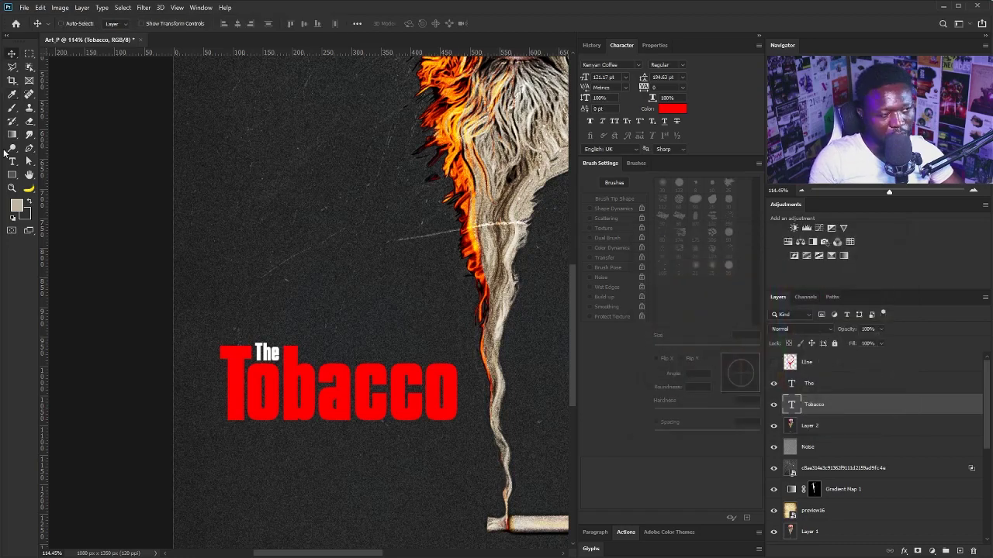
# Add the tagline "The danger of smoking" as a new text layer and set its font to Calibre.
pyautogui.click(12, 161)
pyautogui.click(266, 218)
pyautogui.write('The danger of')
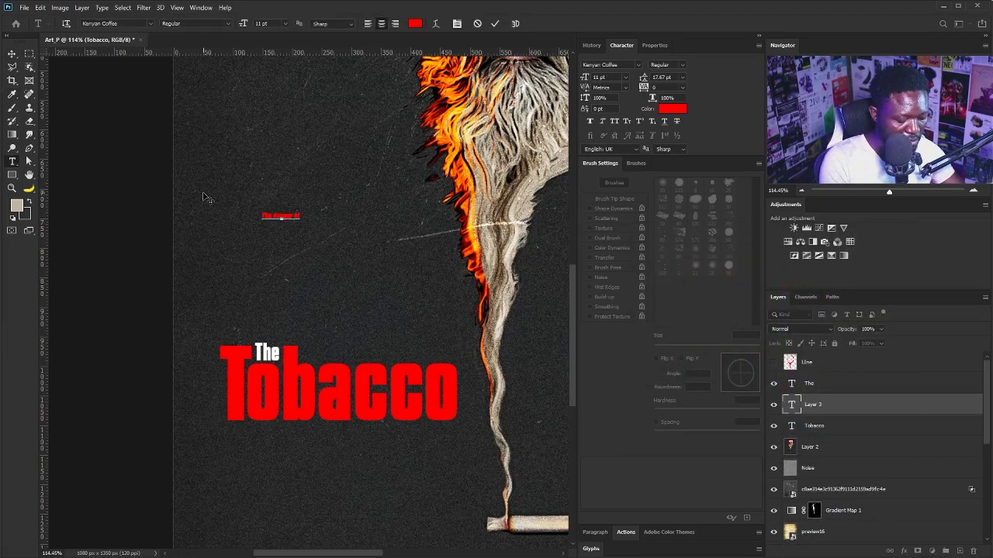
pyautogui.write(' smoking')
pyautogui.hotkey('ctrl', 'a')
pyautogui.click(632, 66)
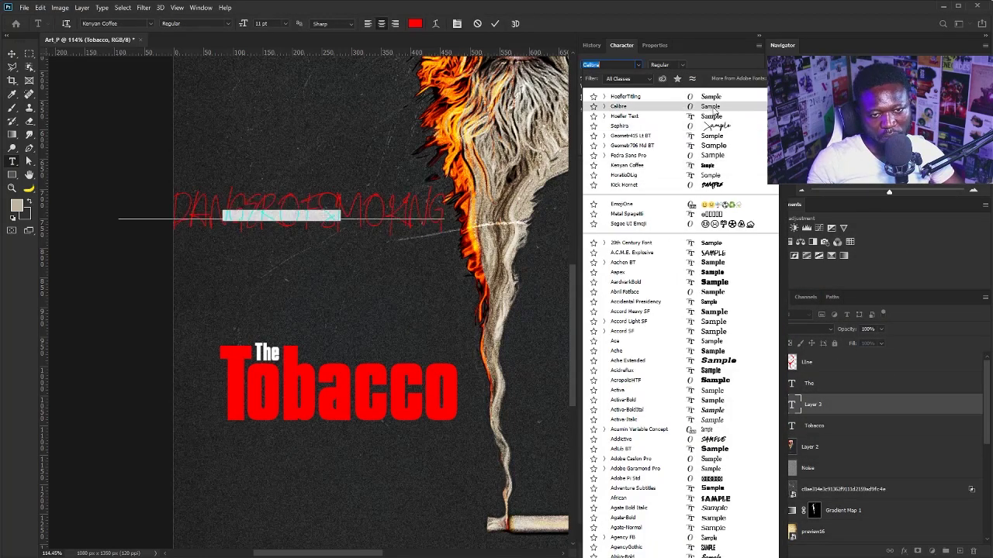
pyautogui.click(712, 106)
# Widen the tagline's letter tracking and place the all-caps line directly beneath the Tobacco title.
pyautogui.click(657, 87)
pyautogui.hotkey('shift', 'Up')
pyautogui.hotkey('shift', 'Up')
pyautogui.hotkey('shift', 'Up')
pyautogui.hotkey('shift', 'Up')
pyautogui.click(12, 54)
pyautogui.moveTo(234, 210); pyautogui.dragTo(276, 430)
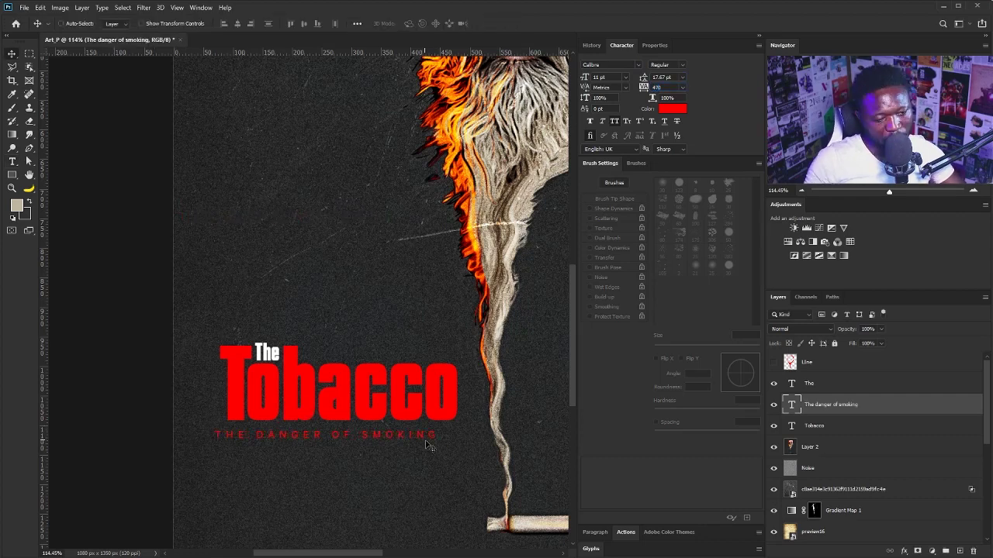
# Scale the tagline down, set its tracking to 870 and align it to the width of the Tobacco title.
pyautogui.hotkey('ctrl', 't')
pyautogui.moveTo(440, 440); pyautogui.dragTo(414, 438)
pyautogui.press('Return')
pyautogui.hotkey('shift', 'Up')
pyautogui.hotkey('shift', 'Up')
pyautogui.hotkey('shift', 'Up')
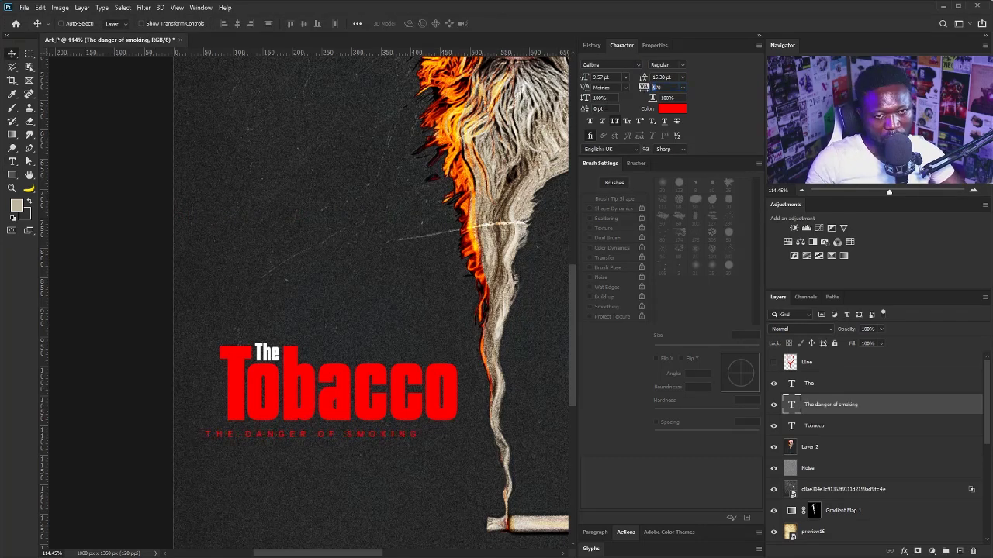
pyautogui.moveTo(330, 425); pyautogui.dragTo(366, 426)
pyautogui.hotkey('ctrl', 't')
pyautogui.moveTo(486, 445); pyautogui.dragTo(411, 434)
pyautogui.press('Escape')
pyautogui.hotkey('ctrl', 't')
pyautogui.press('Return')
# Recolor the tagline white by sampling the word "The" in the title.
pyautogui.click(672, 108)
pyautogui.click(272, 351)
pyautogui.press('Return')
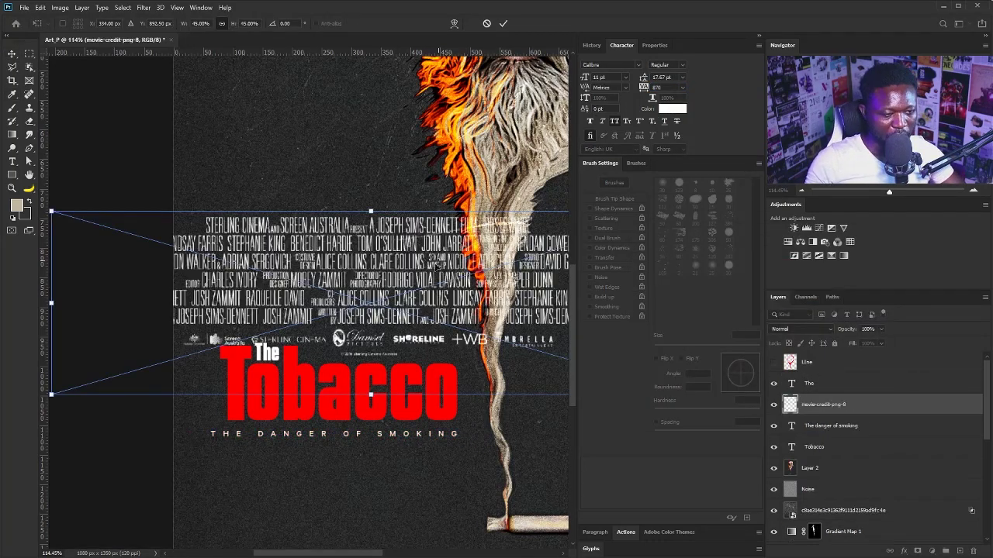
# Scale the placed movie-credit-png-8 image to about 20.55% and position it beneath the tagline.
pyautogui.moveTo(372, 303); pyautogui.dragTo(236, 380)
pyautogui.keyDown('alt'); pyautogui.moveTo(557, 289); pyautogui.dragTo(412, 332); pyautogui.keyUp('alt')
pyautogui.moveTo(404, 346); pyautogui.dragTo(478, 460)
pyautogui.moveTo(376, 490); pyautogui.dragTo(370, 490)
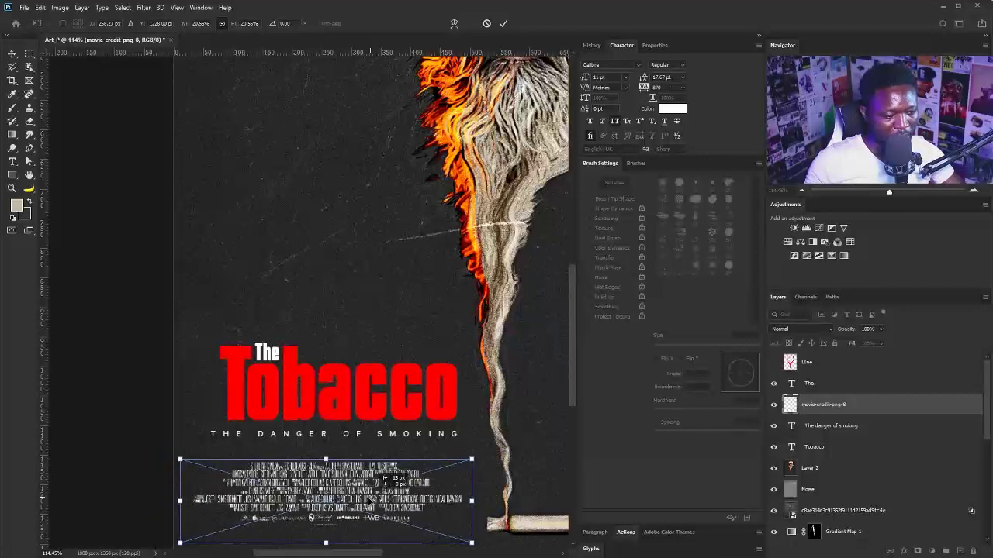
pyautogui.press('Return')
# Select the title, tagline and credit layers together and shift the whole text block slightly upward.
pyautogui.hotkey('ctrl', '-')
pyautogui.click(817, 448)
pyautogui.keyDown('shift'); pyautogui.click(817, 383); pyautogui.keyUp('shift')
pyautogui.moveTo(316, 448); pyautogui.dragTo(321, 435)
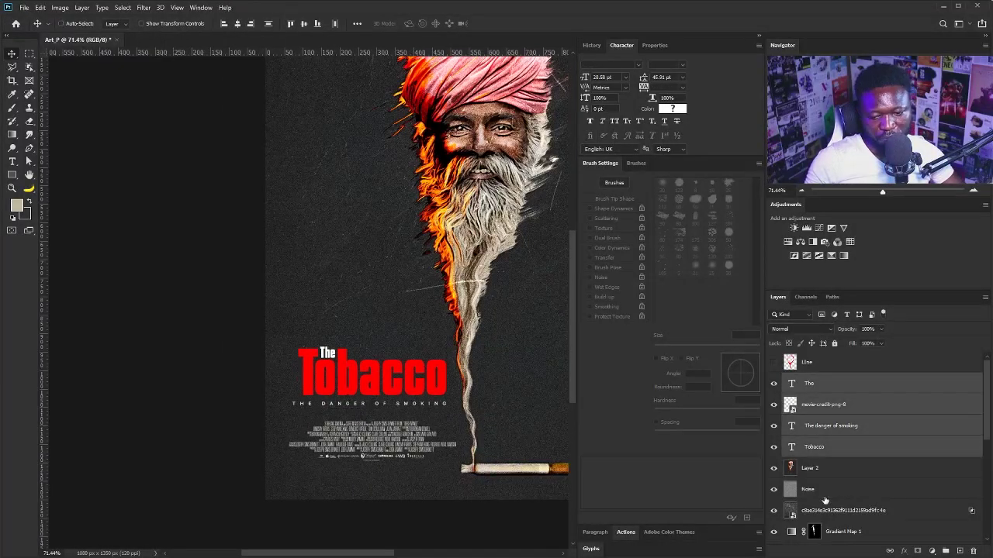
# Move the Tobacco layer directly below the "The" layer and group the two title layers.
pyautogui.click(824, 508)
pyautogui.click(813, 363)
pyautogui.click(808, 386)
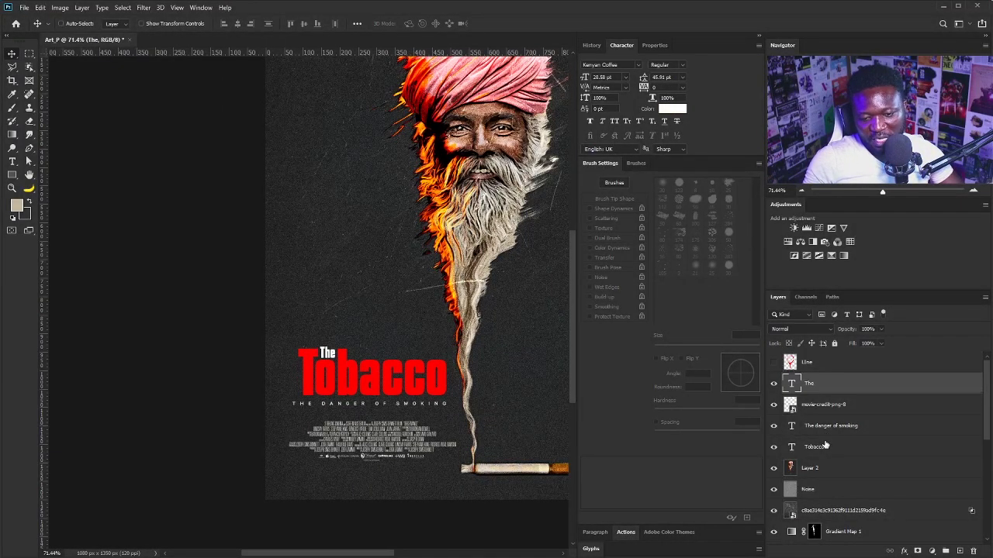
pyautogui.moveTo(823, 448); pyautogui.dragTo(843, 395)
pyautogui.hotkey('alt', 'shift', ']')
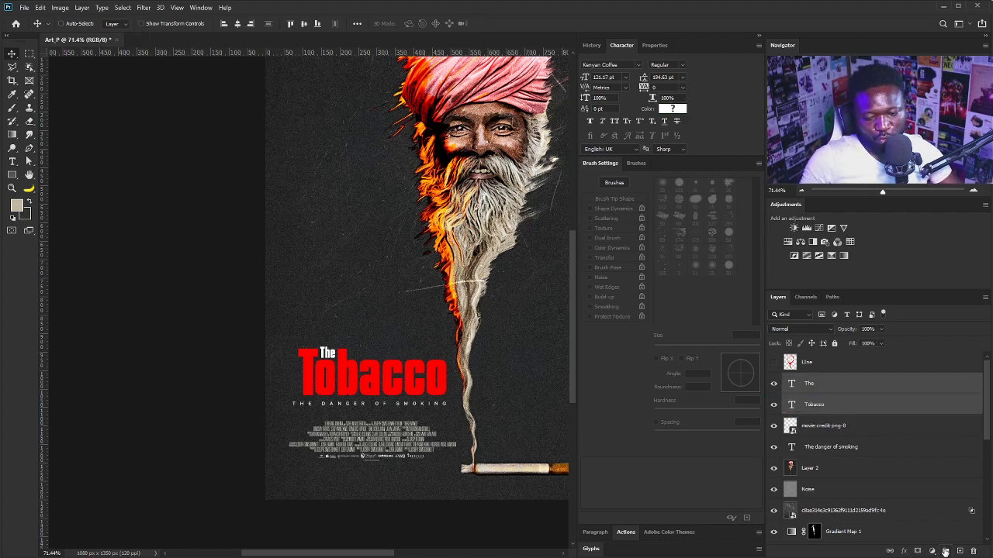
pyautogui.hotkey('ctrl', 'g')
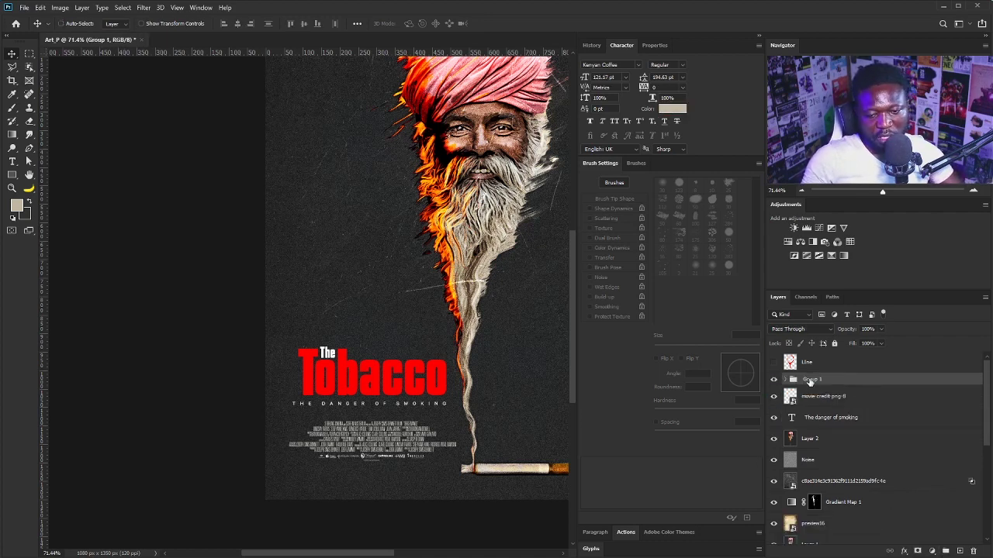
# Rename the new layer group as Title.
pyautogui.doubleClick(810, 380)
pyautogui.write('Tit')
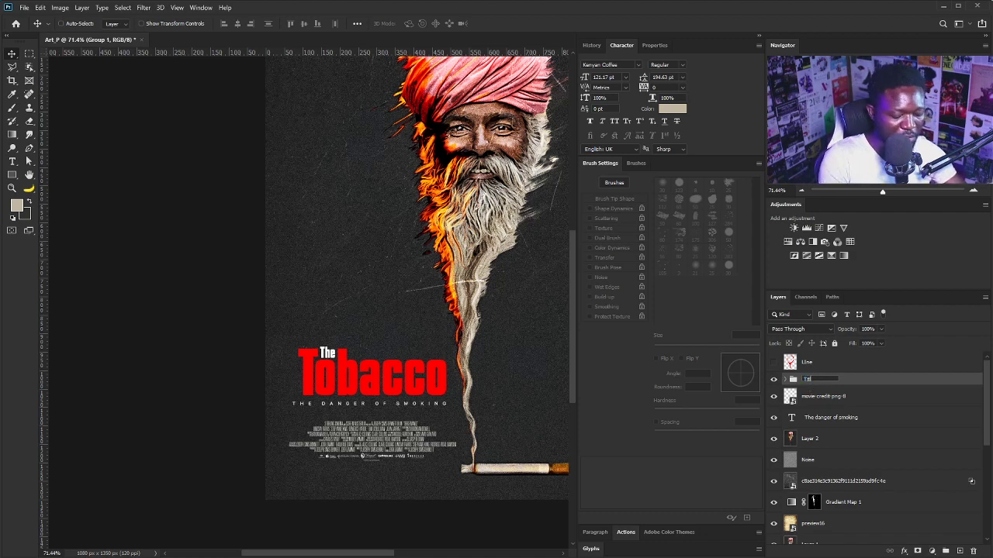
pyautogui.write('le')
pyautogui.press('Return')
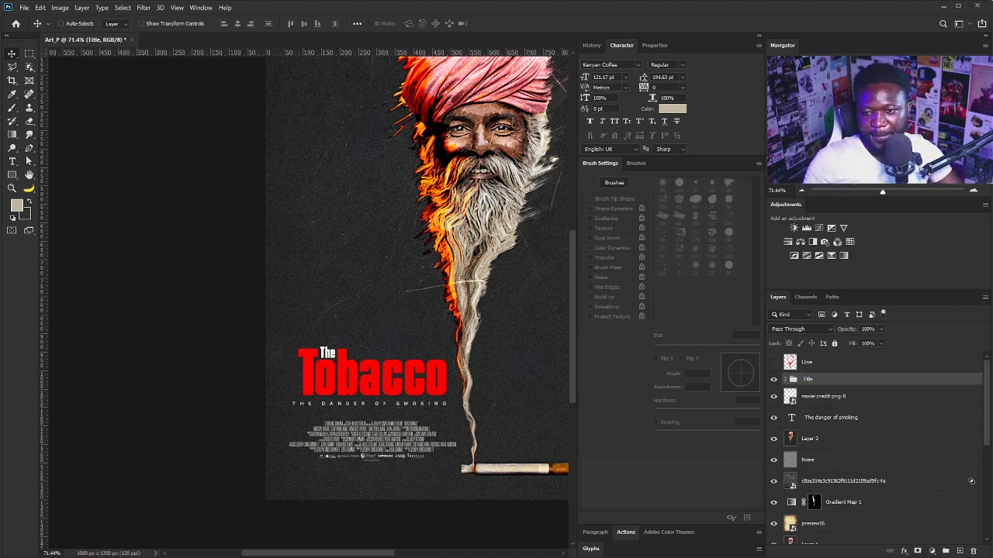
# Open the scratched dark texture JPG as a separate document and duplicate its Background layer.
pyautogui.moveTo(315, 1); pyautogui.dragTo(332, 35)
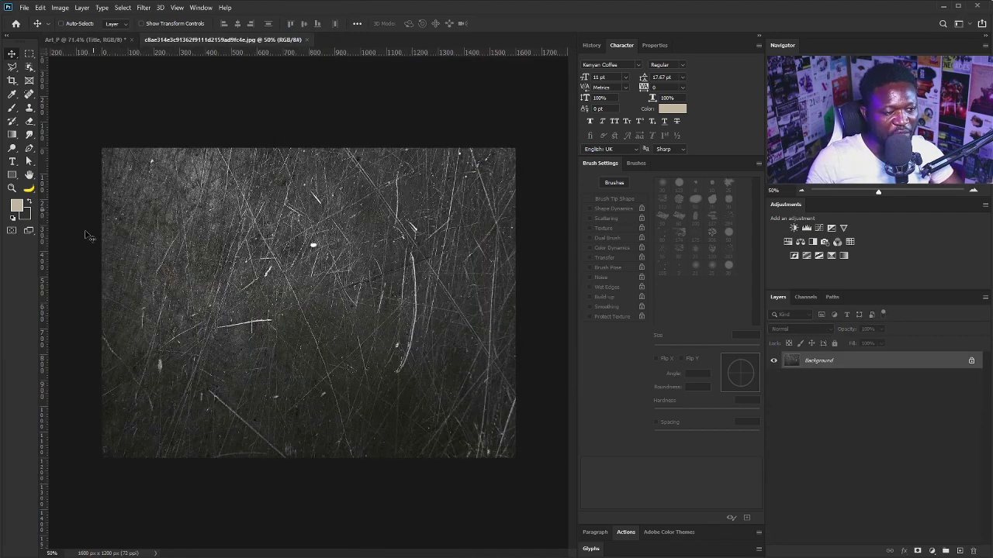
pyautogui.moveTo(872, 366); pyautogui.dragTo(962, 550)
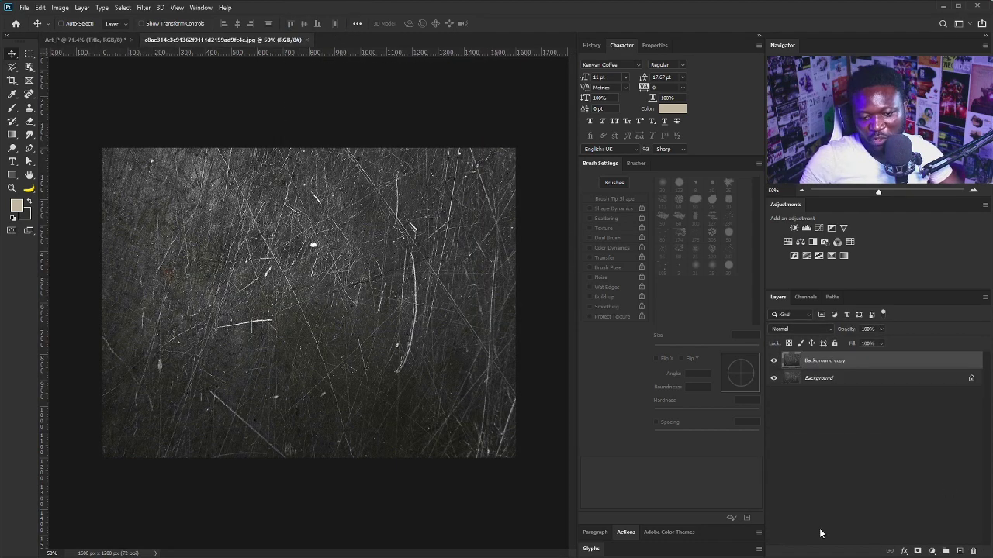
# Compare the texture's color channels, duplicate the Green channel and reset the foreground and background colors to default.
pyautogui.click(809, 297)
pyautogui.click(807, 346)
pyautogui.click(812, 330)
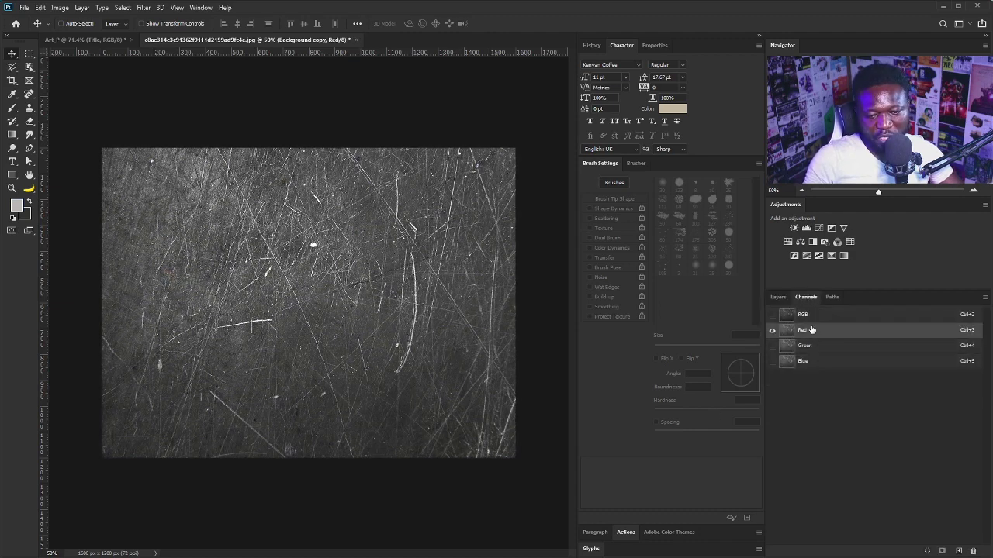
pyautogui.click(807, 349)
pyautogui.moveTo(812, 346); pyautogui.dragTo(959, 550)
pyautogui.press('d')
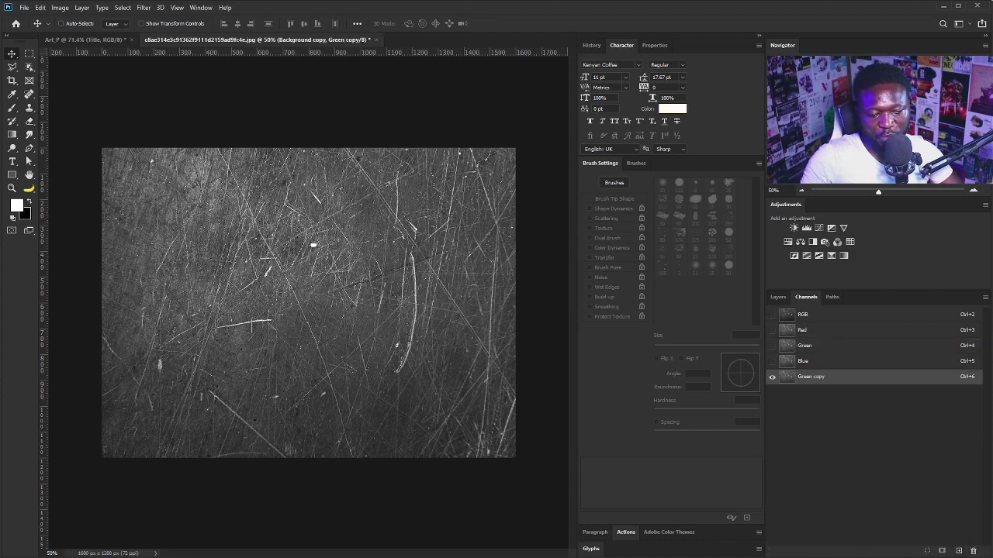
# Apply Levels to the Green copy channel with midtones at 0.5 and tightened black and white points, isolating white scratches on black.
pyautogui.hotkey('ctrl', 'l')
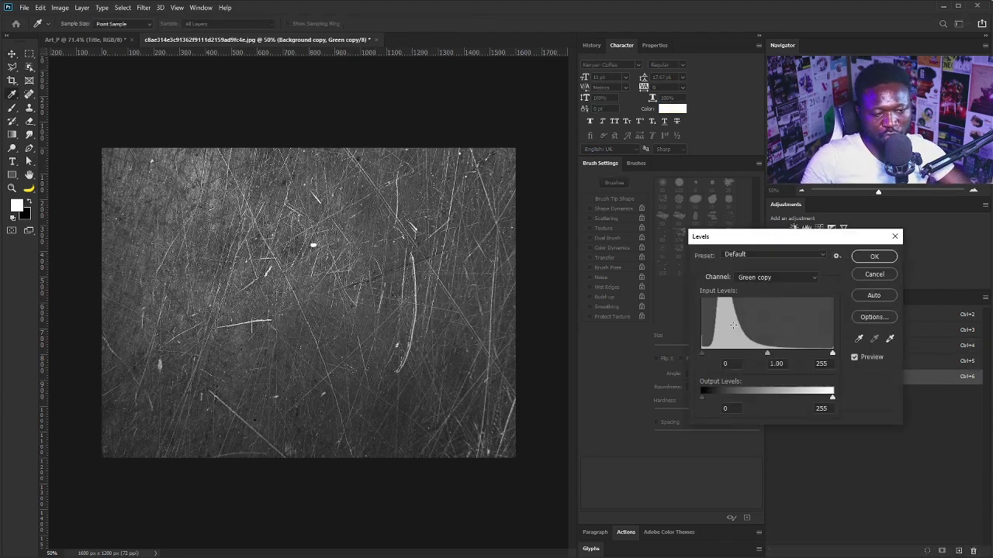
pyautogui.moveTo(768, 353); pyautogui.dragTo(805, 354)
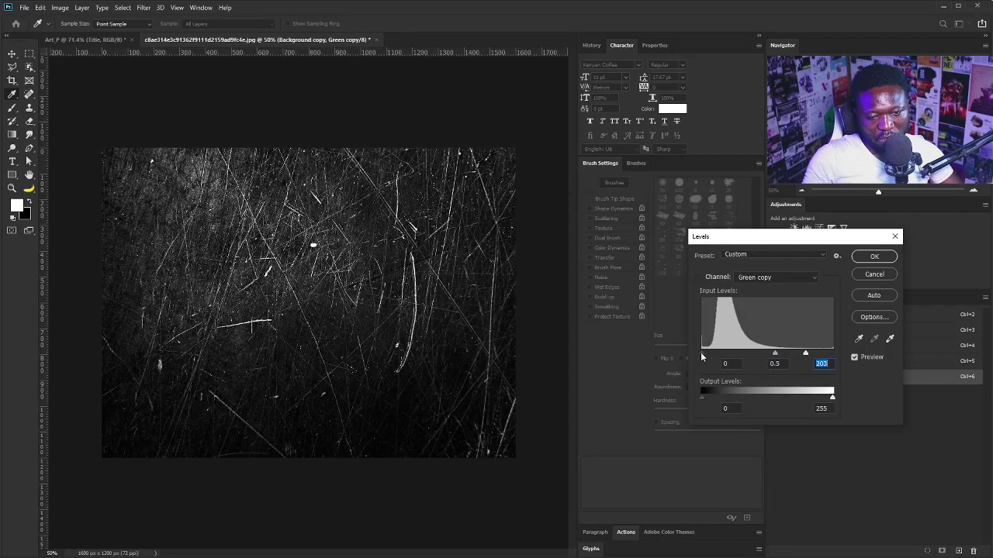
pyautogui.moveTo(702, 357); pyautogui.dragTo(741, 354)
pyautogui.moveTo(806, 355); pyautogui.dragTo(760, 356)
pyautogui.click(874, 256)
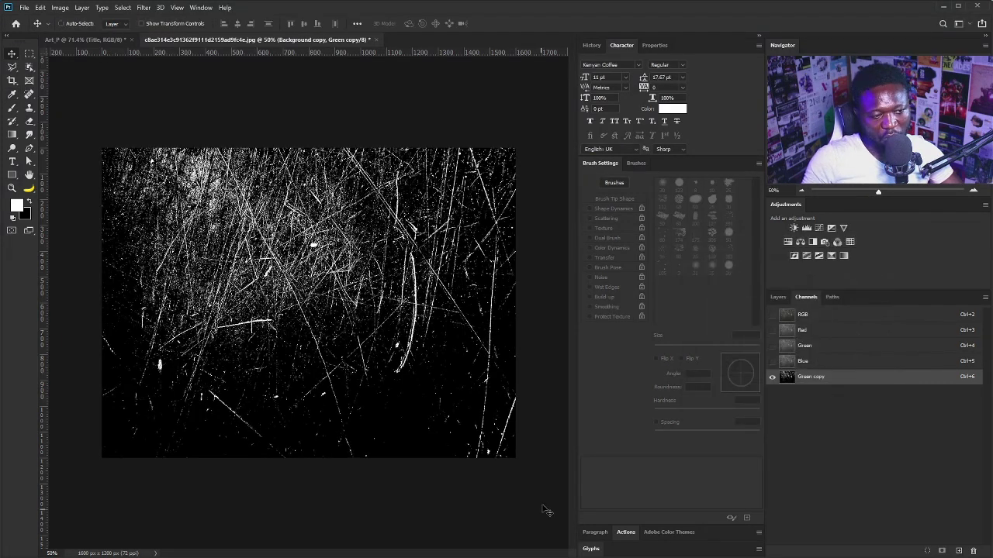
# Load the Green copy channel as a selection, fill it with the light beige foreground color on a new layer above Background copy, and deselect.
pyautogui.keyDown('ctrl'); pyautogui.click(786, 380); pyautogui.keyUp('ctrl')
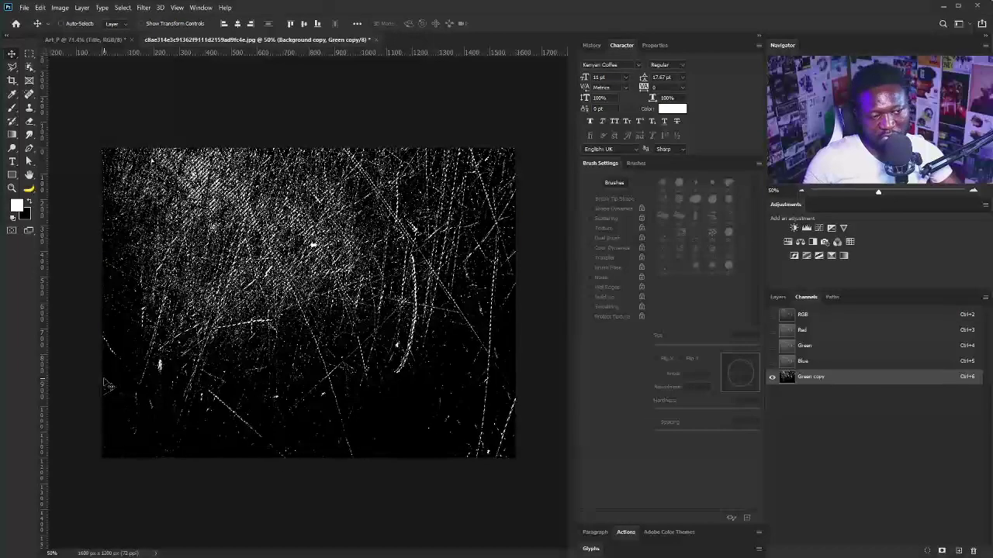
pyautogui.click(777, 298)
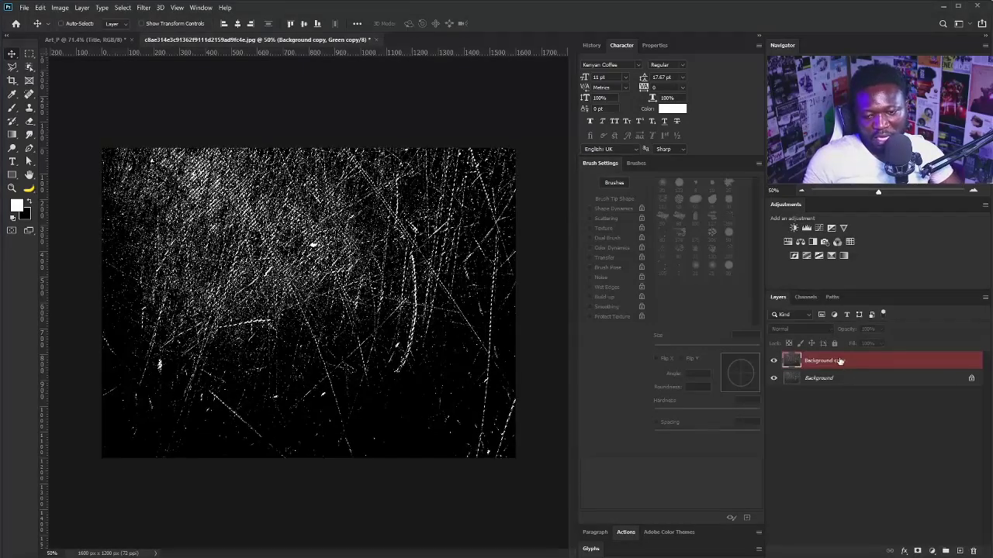
pyautogui.click(840, 362)
pyautogui.click(960, 551)
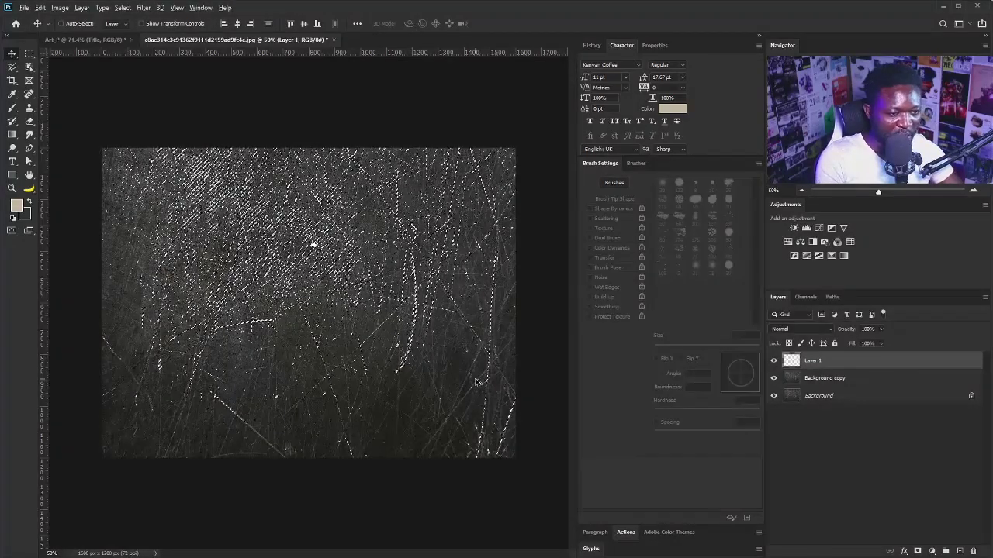
pyautogui.hotkey('alt', 'BackSpace')
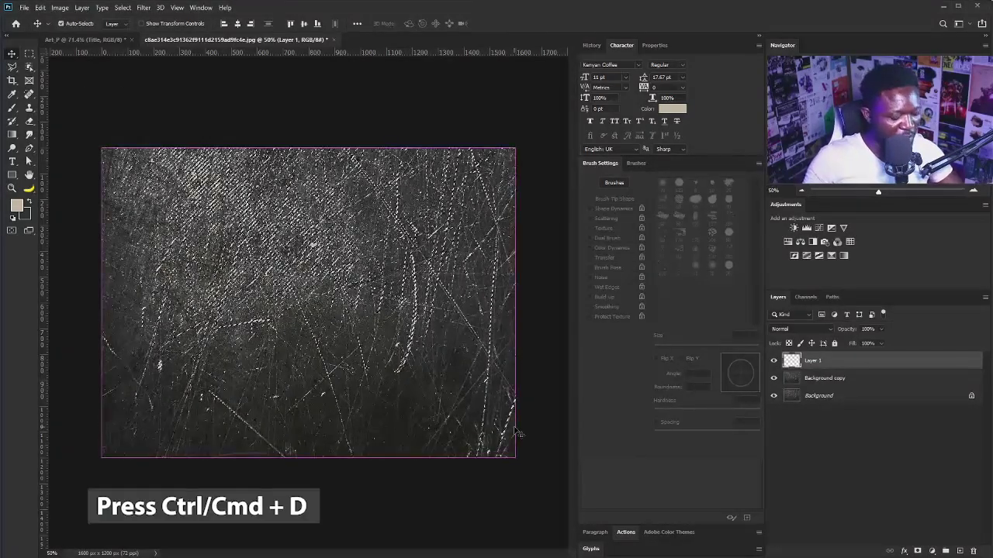
pyautogui.hotkey('ctrl', 'd')
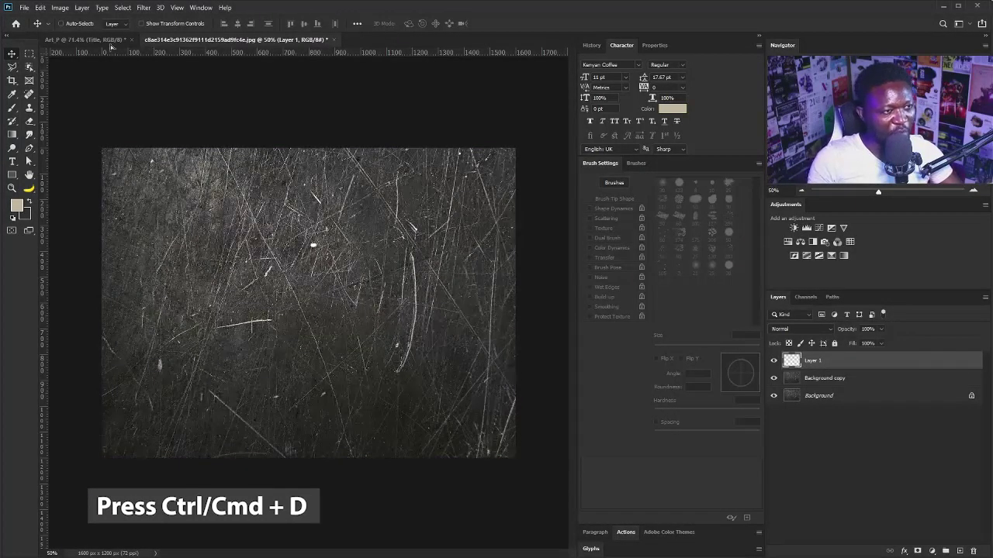
# Bring the scratches layer into the Art_P poster document and scale it down to cover the title and credits area.
pyautogui.click(75, 37)
pyautogui.moveTo(75, 37); pyautogui.dragTo(272, 404)
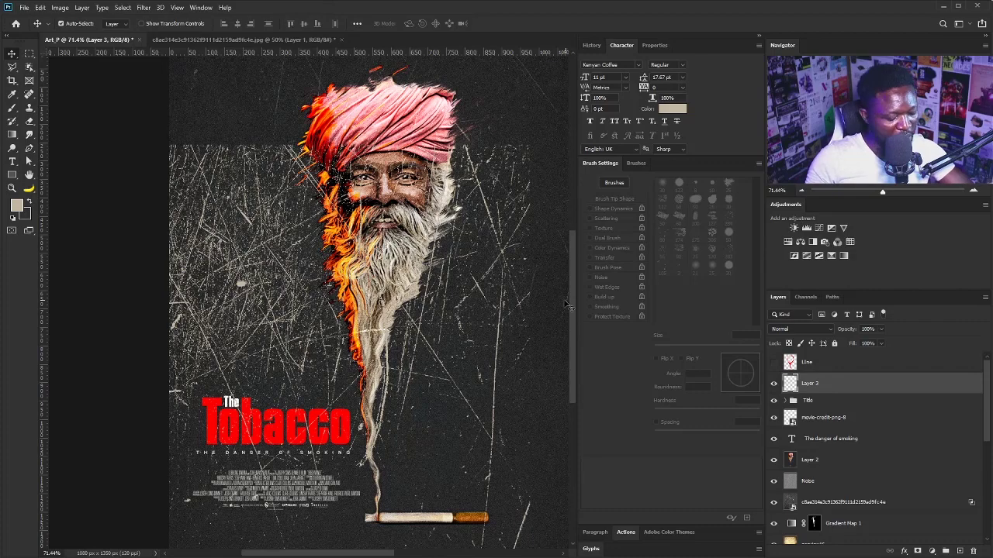
pyautogui.hotkey('ctrl', 't')
pyautogui.moveTo(530, 146); pyautogui.dragTo(362, 270)
pyautogui.moveTo(230, 375); pyautogui.dragTo(264, 424)
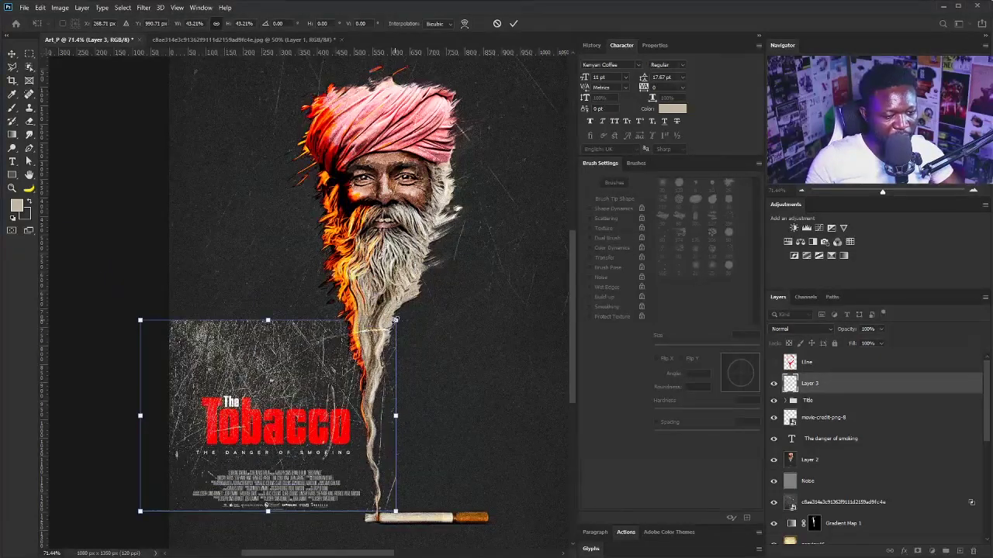
pyautogui.press('Return')
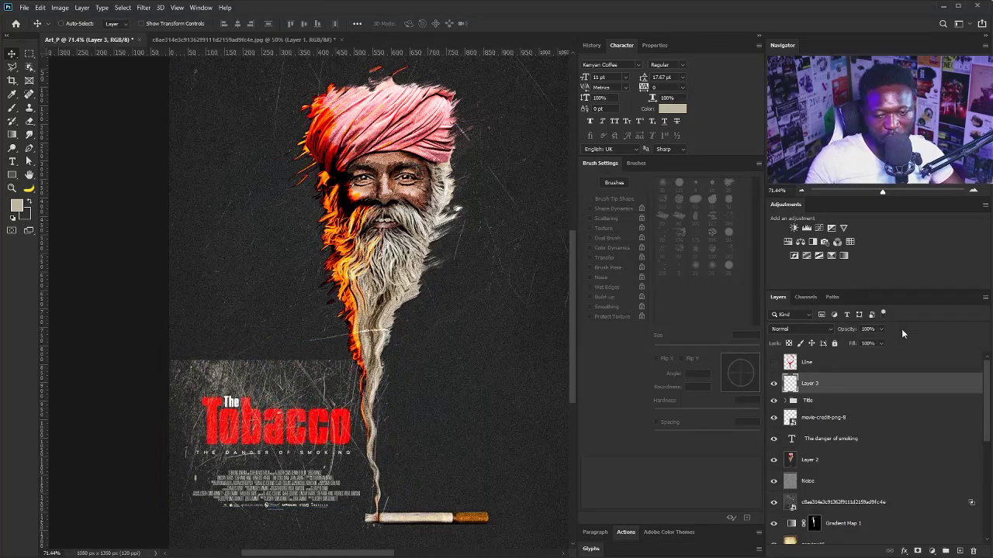
# Load the Layer 3 scratches as a selection, hide that layer, and mask the selected scratches out of the Title group.
pyautogui.keyDown('ctrl'); pyautogui.click(789, 383); pyautogui.keyUp('ctrl')
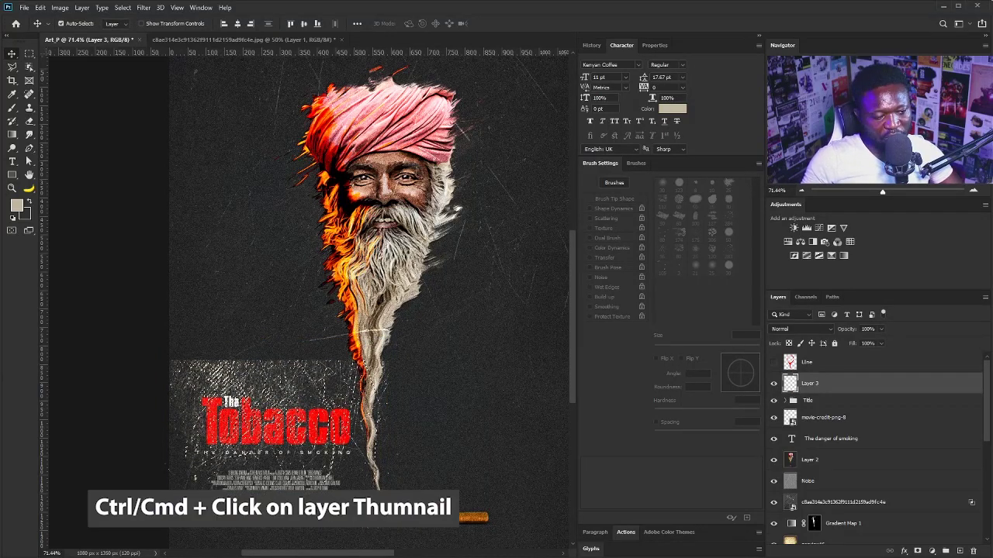
pyautogui.click(773, 383)
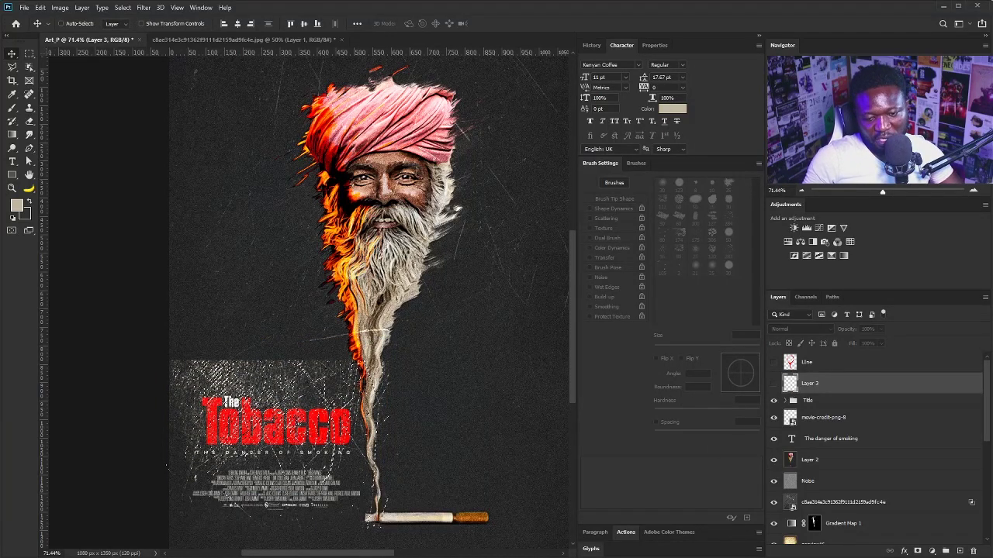
pyautogui.click(813, 402)
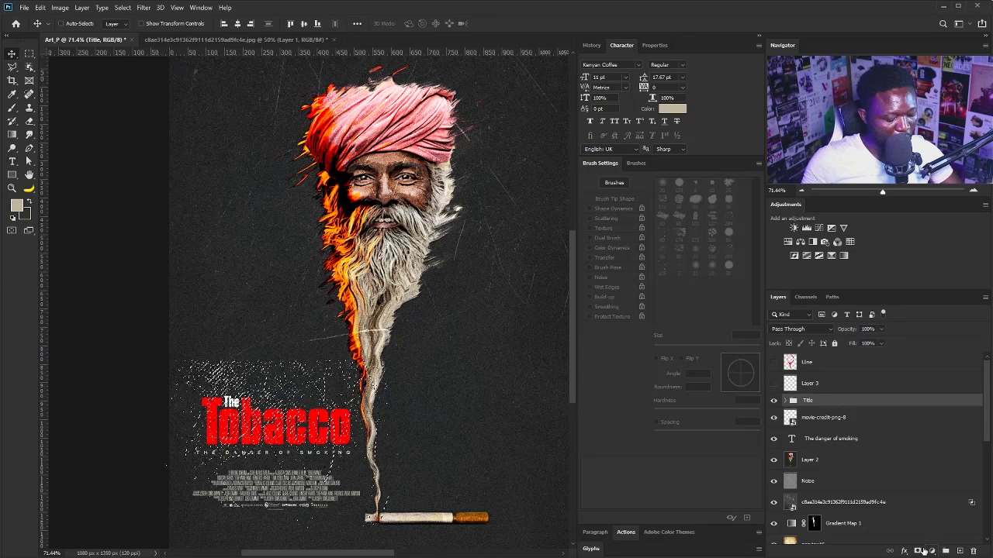
pyautogui.click(918, 551)
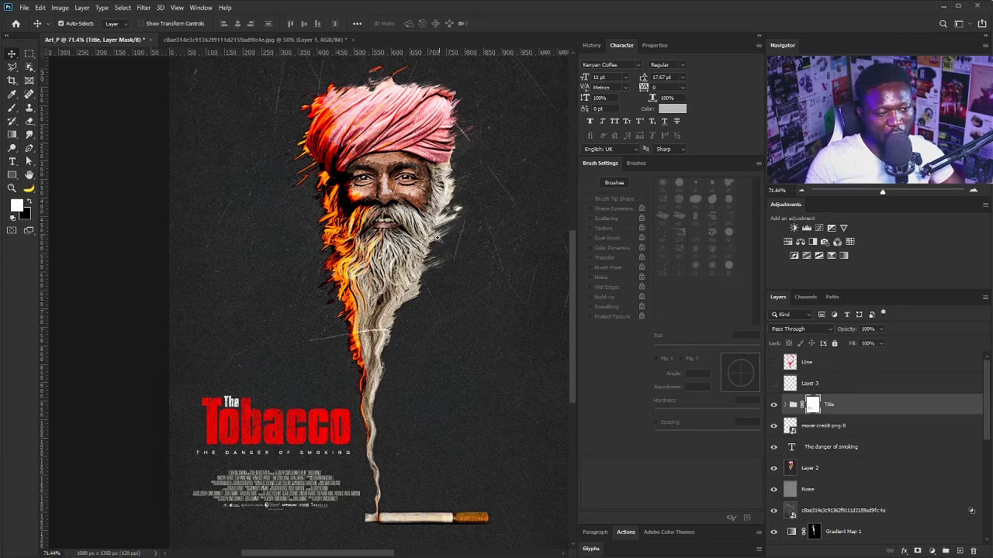
pyautogui.hotkey('ctrl', '0')
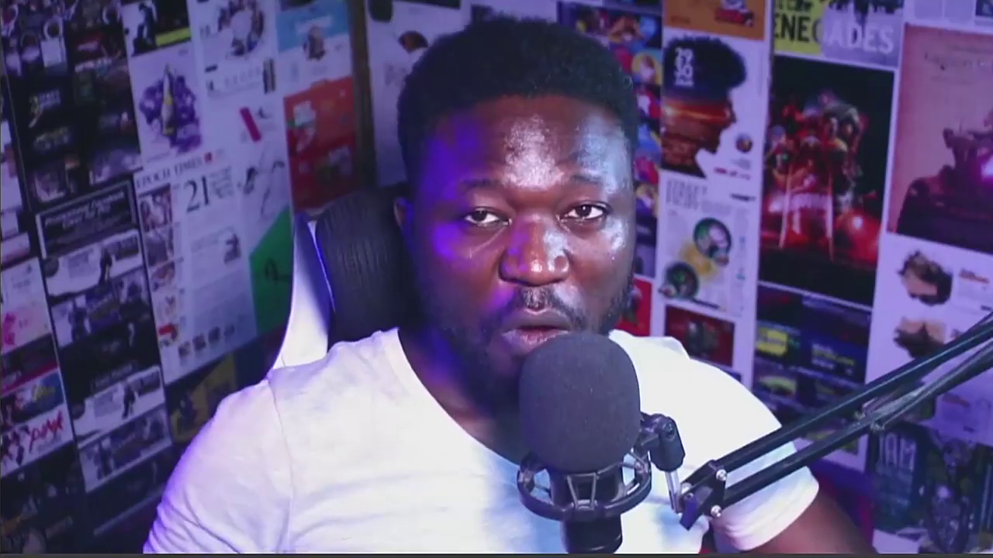